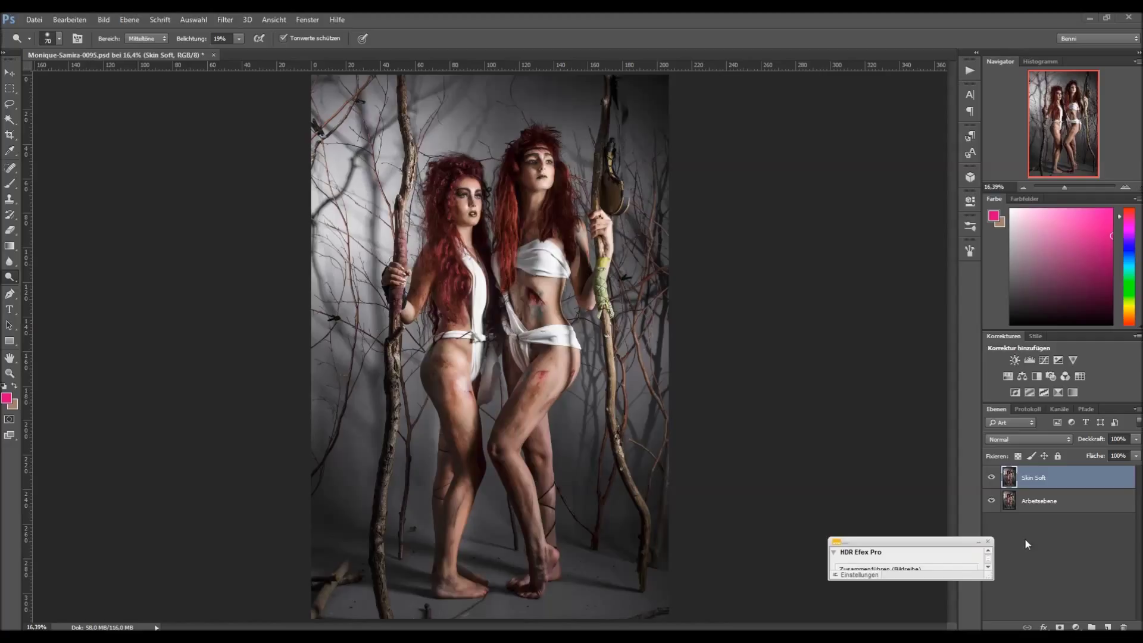
Add a Curves adjustment layer above Skin Soft, move its white point to input 191, and invert the layer mask to black.
{"action": "left_click", "coordinate": [991, 477]}
{"action": "left_click", "coordinate": [991, 477]}
{"action": "left_click", "coordinate": [1075, 626]}
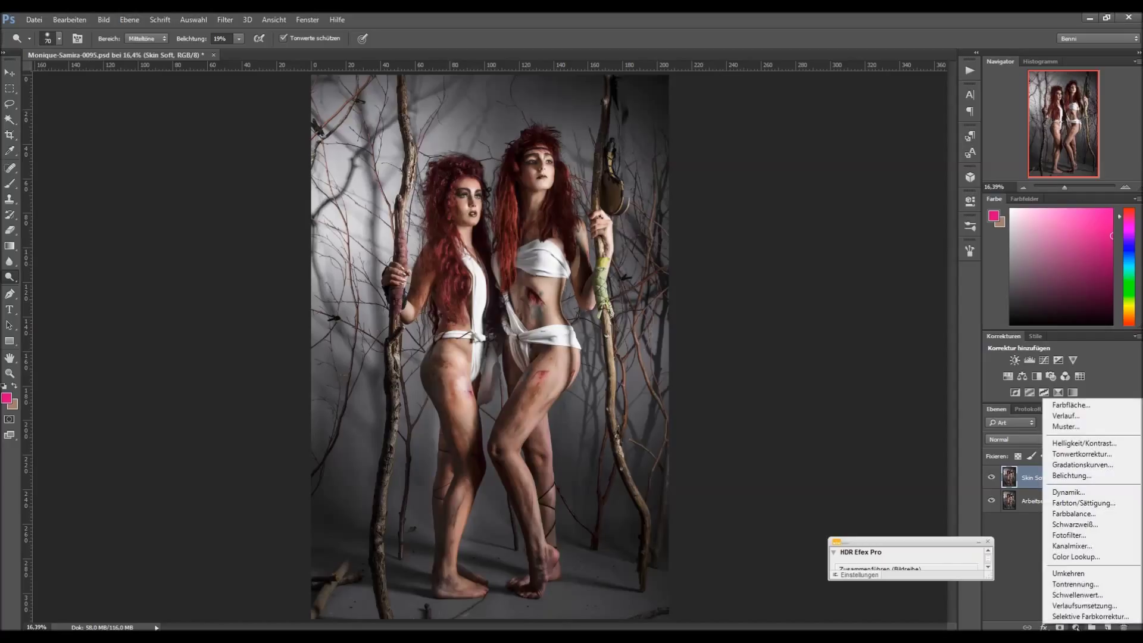
{"action": "left_click", "coordinate": [1069, 465]}
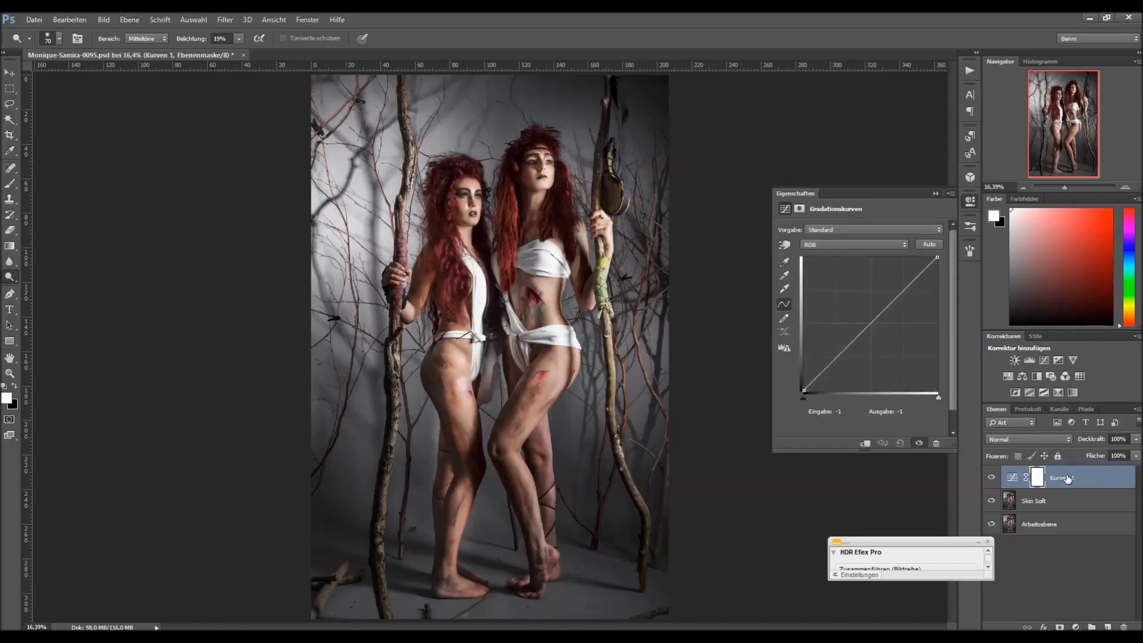
{"action": "left_click_drag", "start_coordinate": [937, 398], "coordinate": [903, 402]}
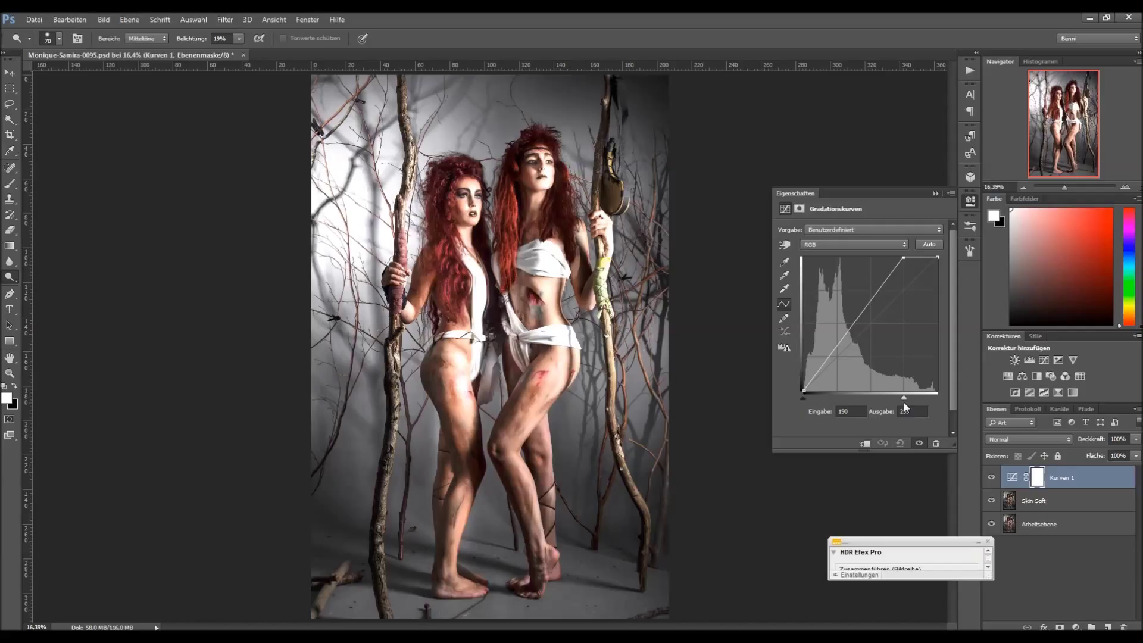
{"action": "left_click_drag", "start_coordinate": [904, 408], "coordinate": [906, 407]}
{"action": "key", "text": "ctrl+i"}
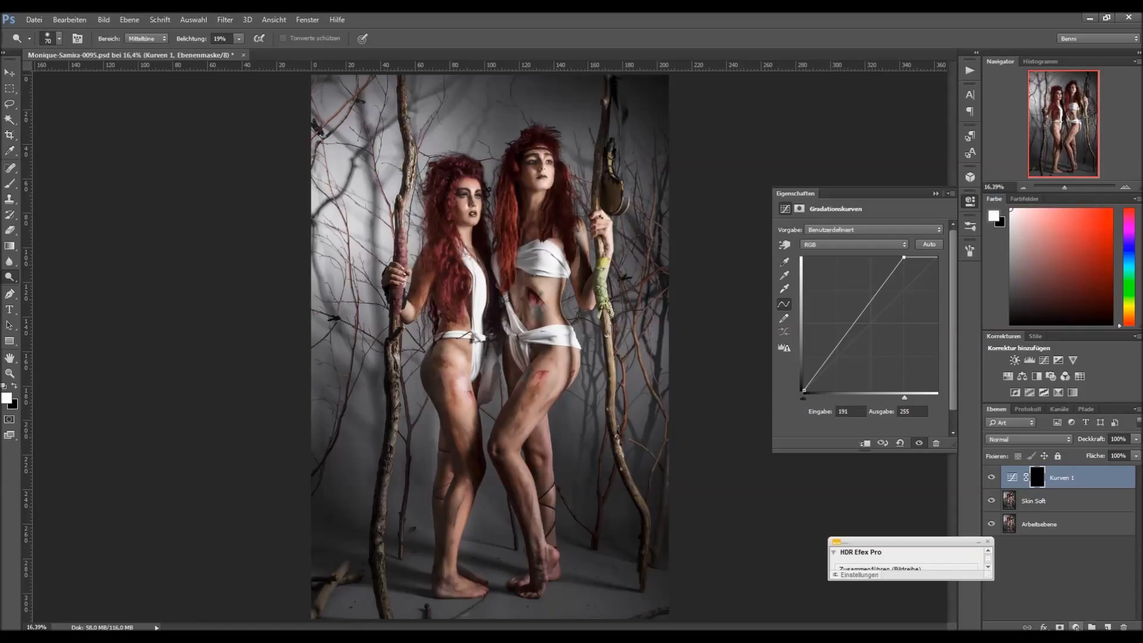
Add a second Curves adjustment layer with the black point at input 63, and invert its mask to black.
{"action": "left_click", "coordinate": [1076, 626]}
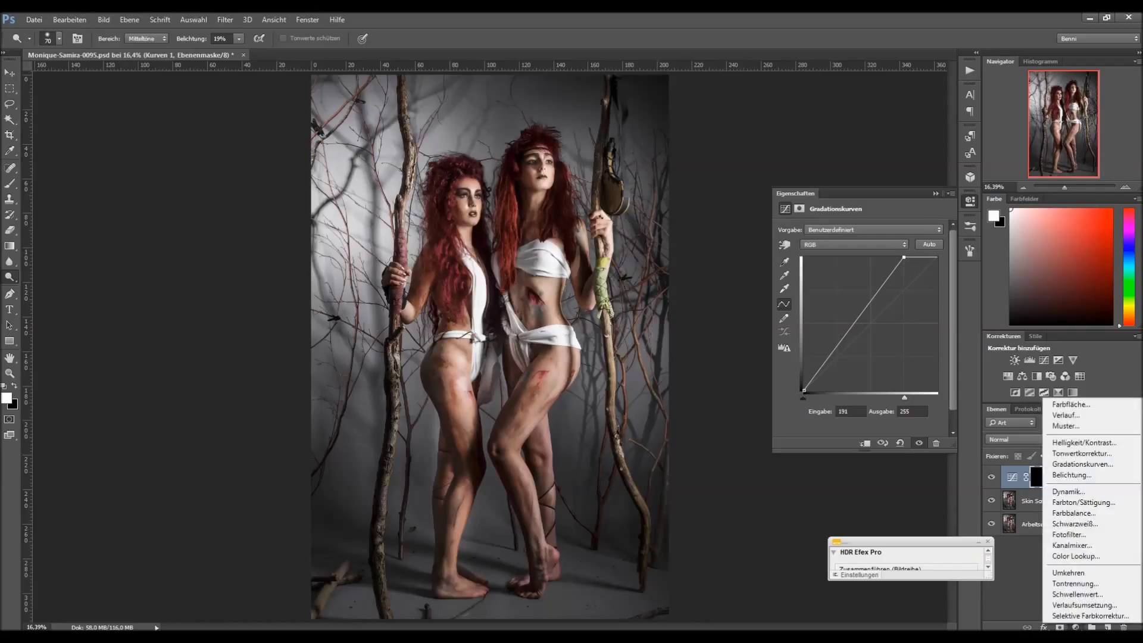
{"action": "left_click", "coordinate": [1077, 468]}
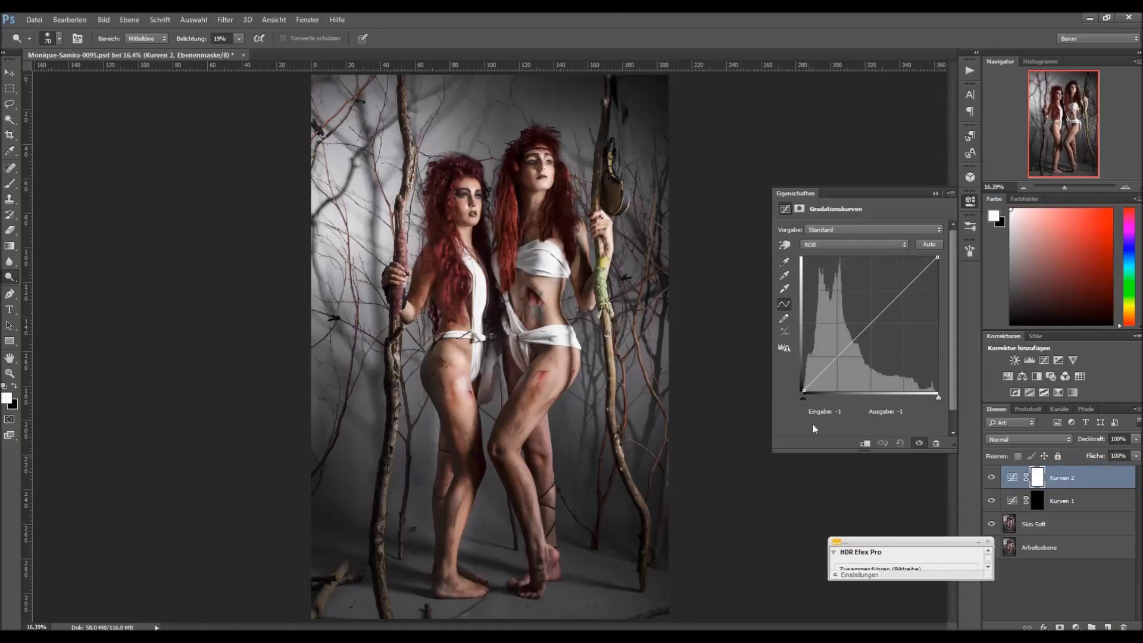
{"action": "left_click_drag", "start_coordinate": [803, 397], "coordinate": [836, 397]}
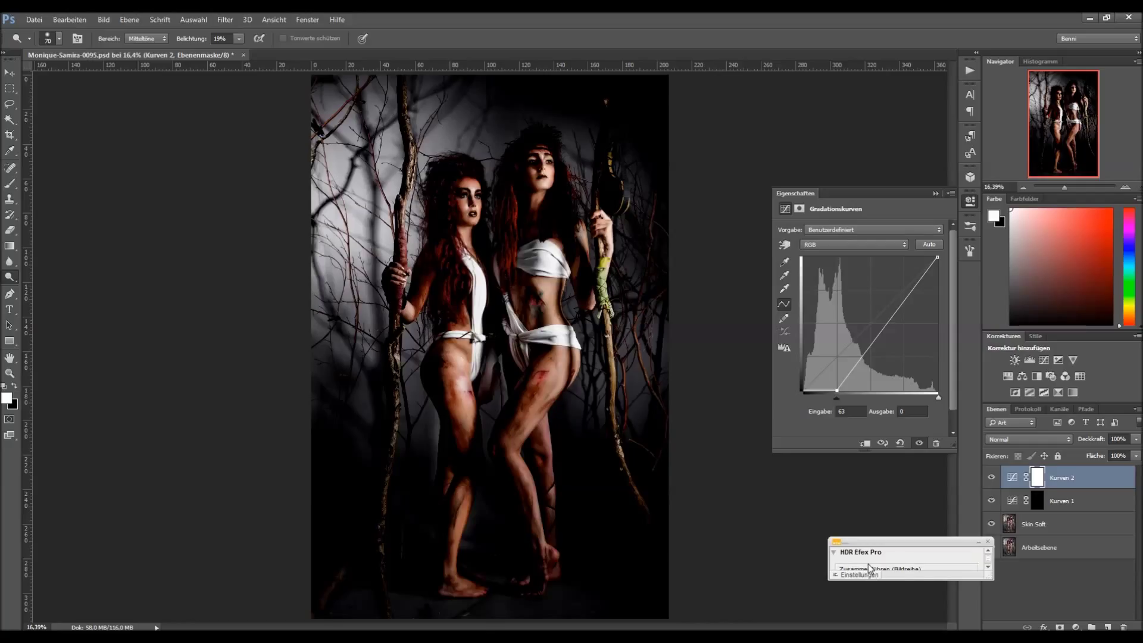
{"action": "key", "text": "ctrl+i"}
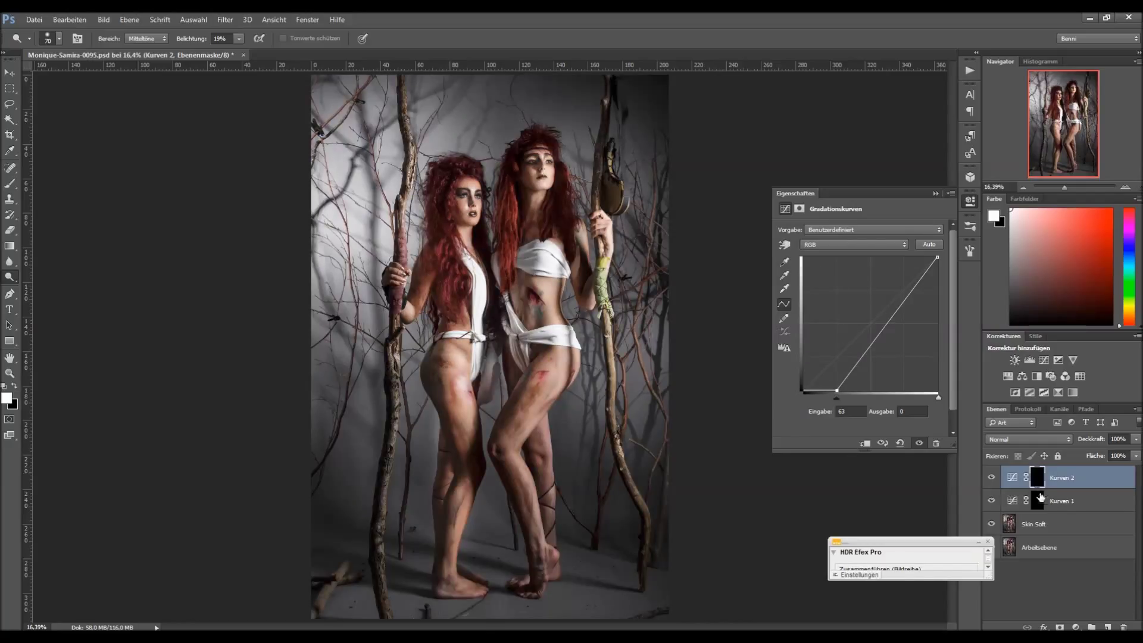
Rename the brightening curves layer to Licht and the darkening curves layer to Schatten.
{"action": "double_click", "coordinate": [1062, 501]}
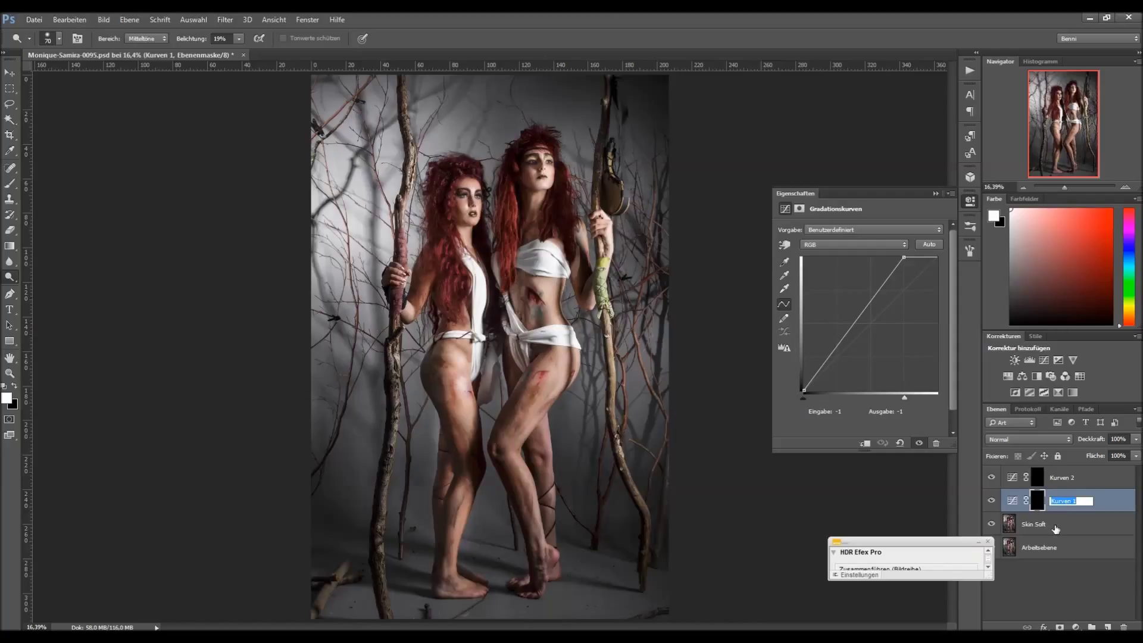
{"action": "type", "text": "Licht"}
{"action": "key", "text": "Return"}
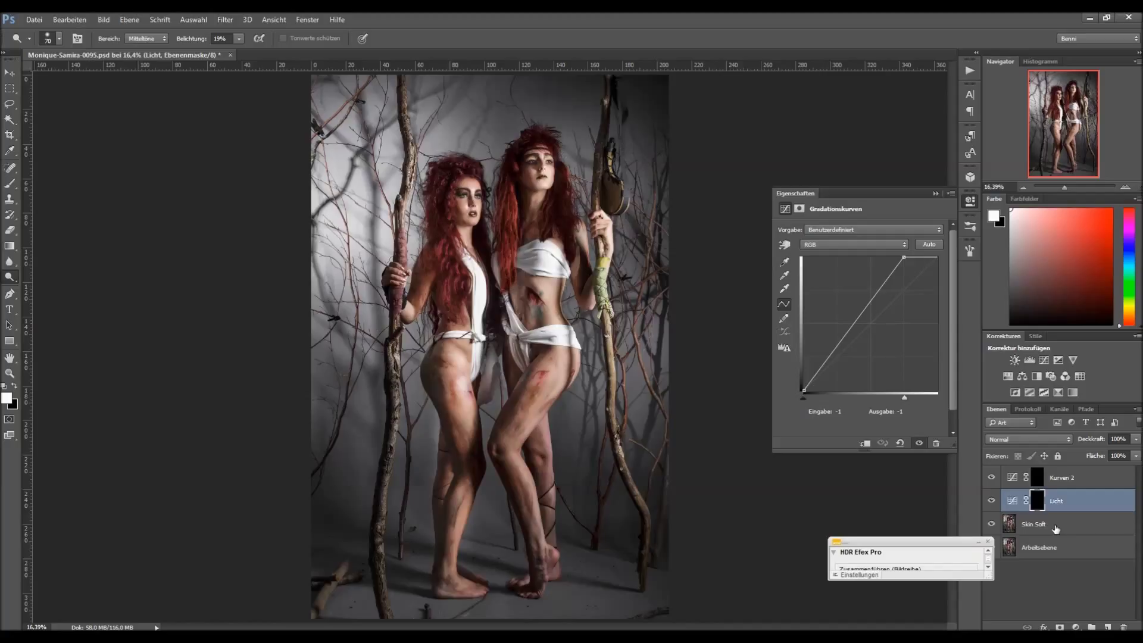
{"action": "double_click", "coordinate": [1062, 478]}
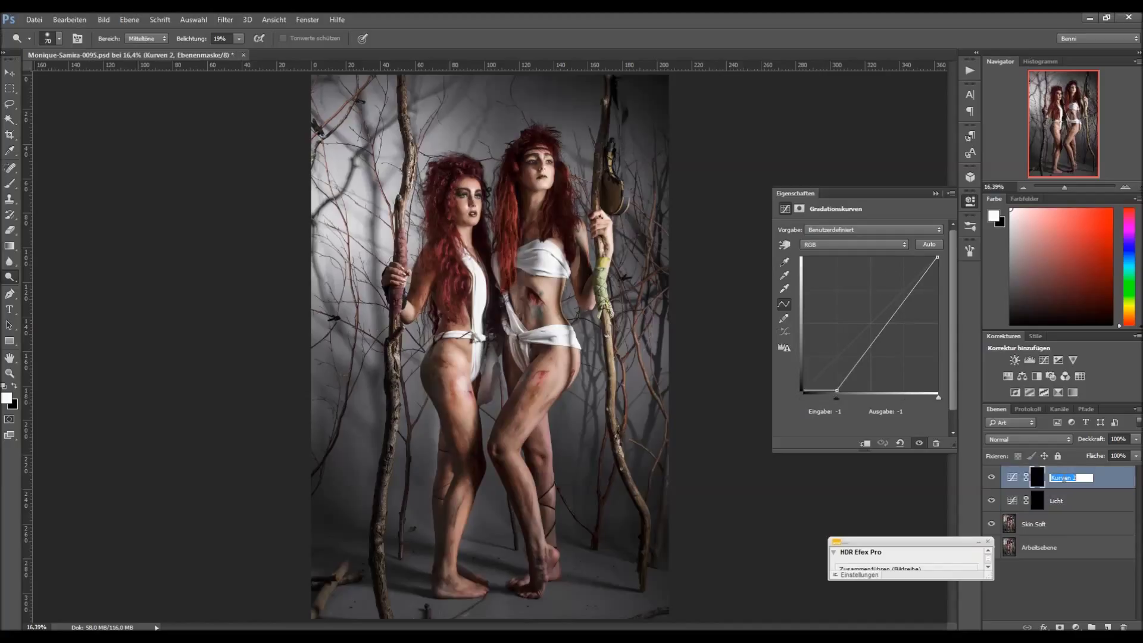
{"action": "type", "text": "Schatten"}
{"action": "key", "text": "Return"}
{"action": "left_click", "coordinate": [935, 193]}
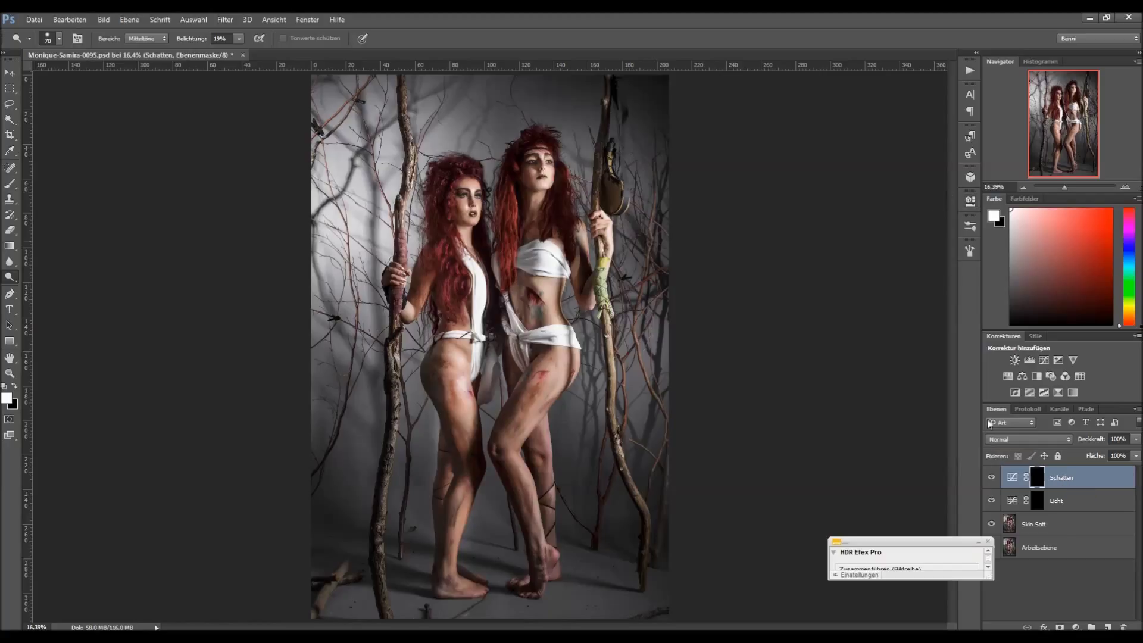
Target the Licht layer's mask and set up a soft 10 px brush with adjusted hardness for the taller woman's face.
{"action": "left_click", "coordinate": [1042, 506]}
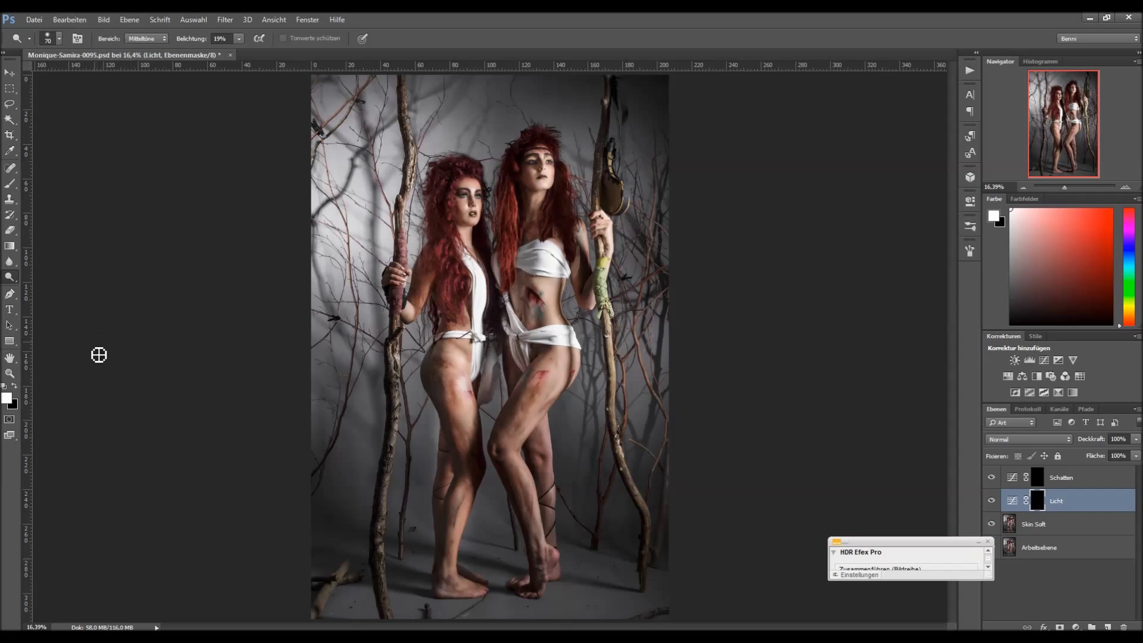
{"action": "left_click", "coordinate": [10, 373]}
{"action": "left_click_drag", "start_coordinate": [533, 178], "coordinate": [619, 290]}
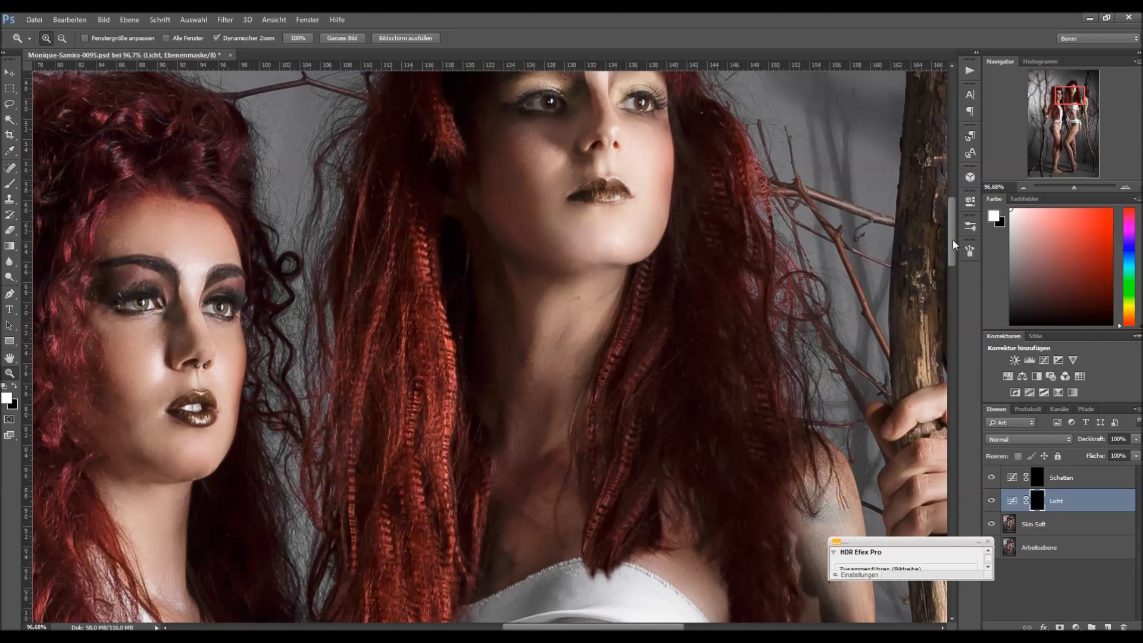
{"action": "left_click_drag", "start_coordinate": [953, 240], "coordinate": [948, 217]}
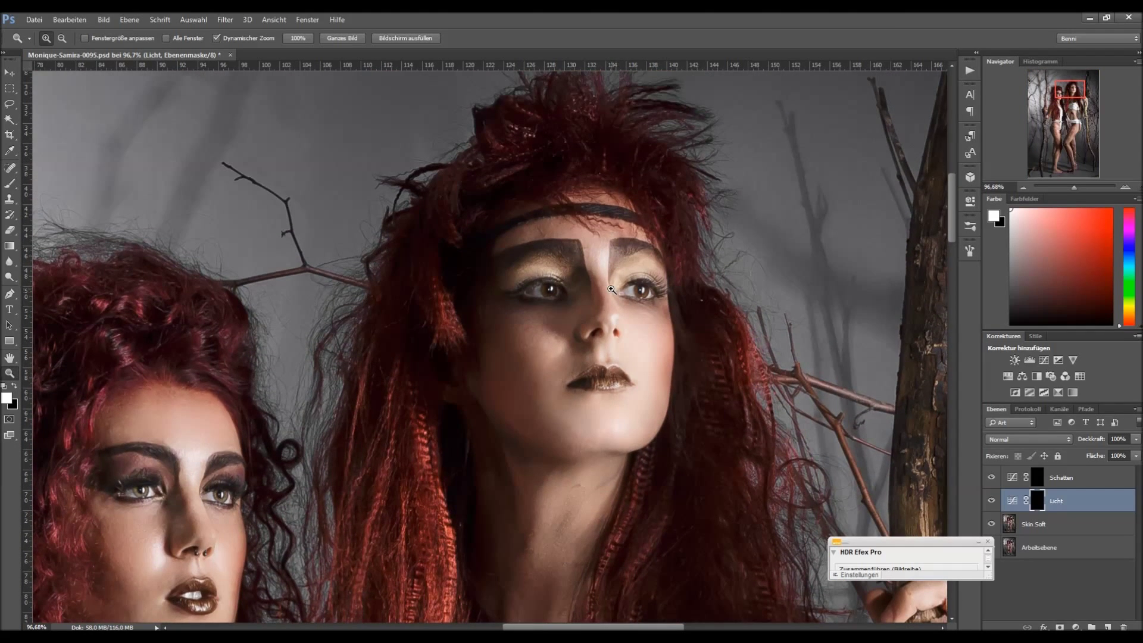
{"action": "left_click_drag", "start_coordinate": [618, 300], "coordinate": [668, 334]}
{"action": "left_click_drag", "start_coordinate": [955, 184], "coordinate": [955, 177]}
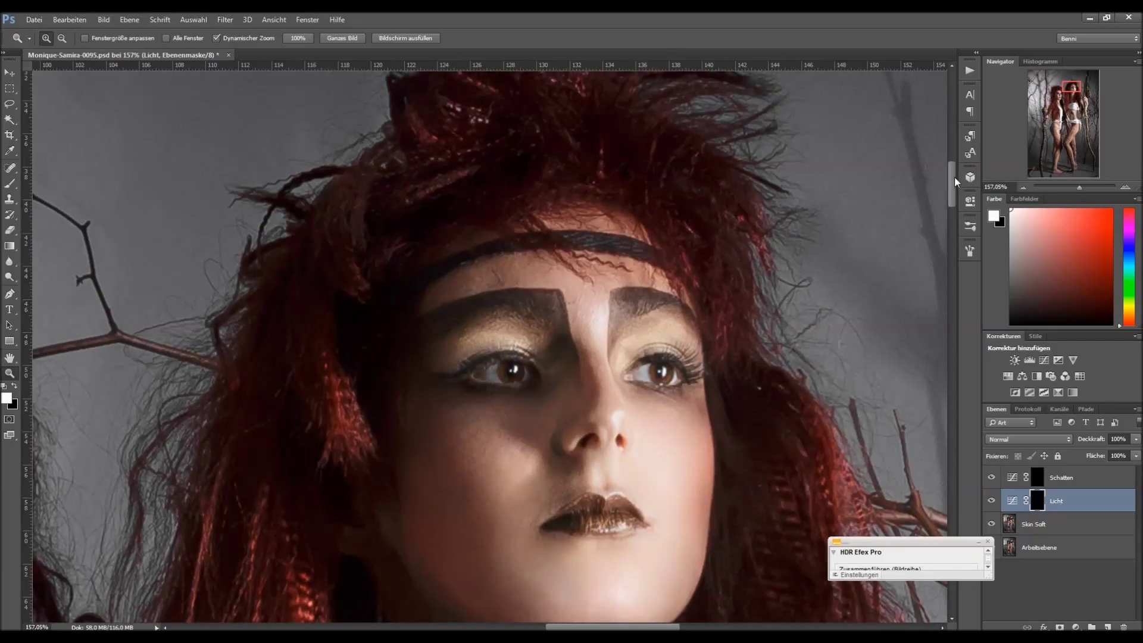
{"action": "left_click", "coordinate": [12, 188]}
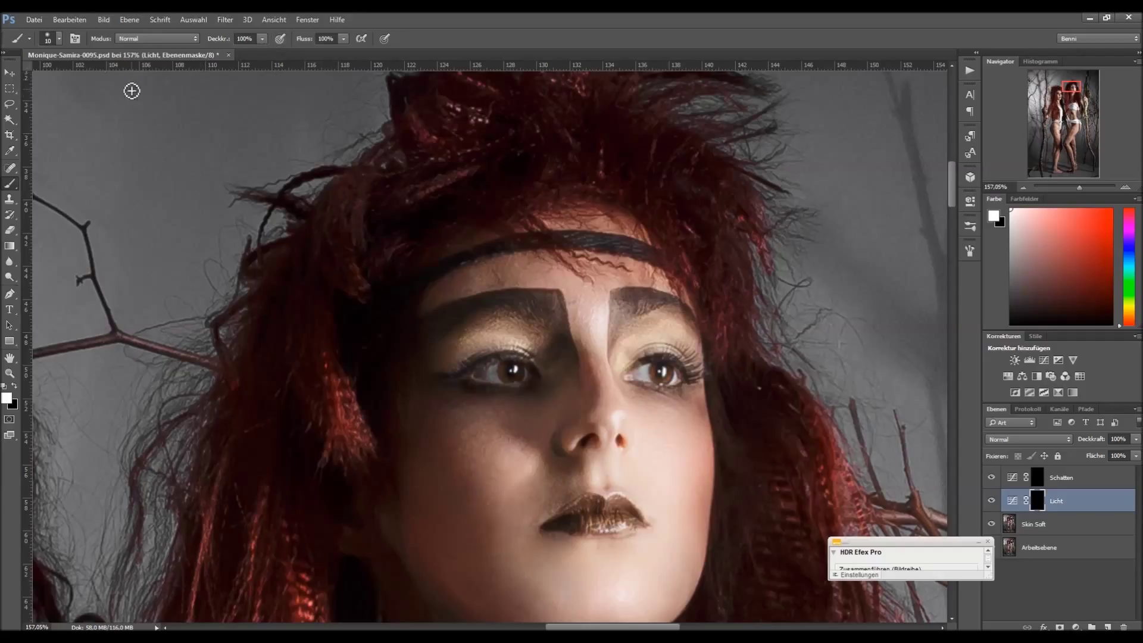
{"action": "left_click", "coordinate": [59, 38]}
{"action": "left_click_drag", "start_coordinate": [65, 104], "coordinate": [79, 105]}
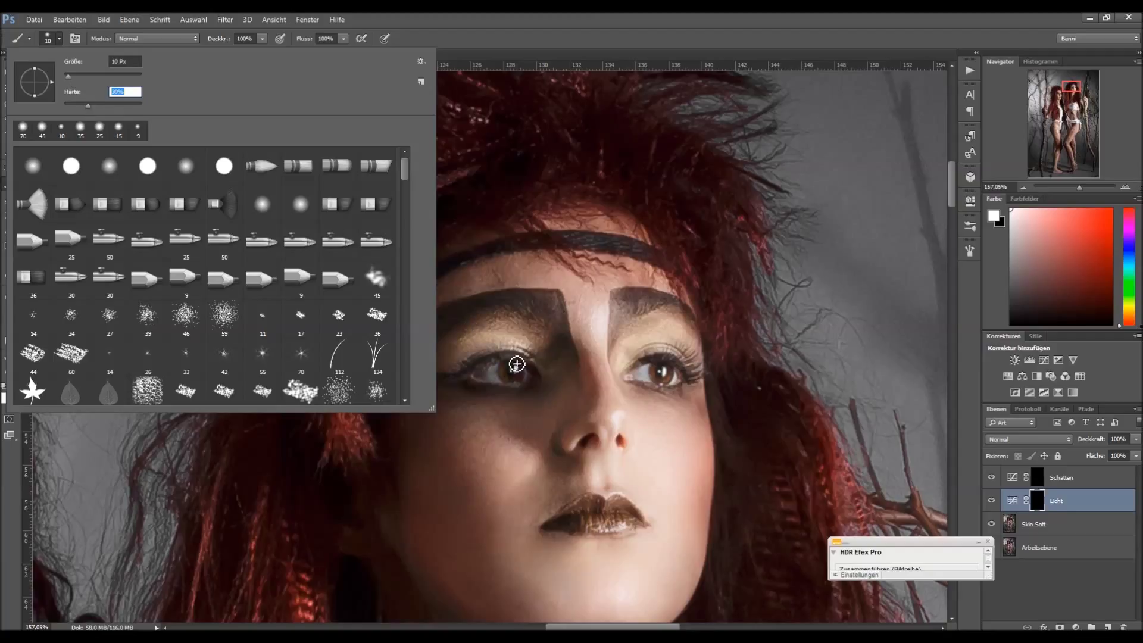
{"action": "left_click", "coordinate": [474, 19]}
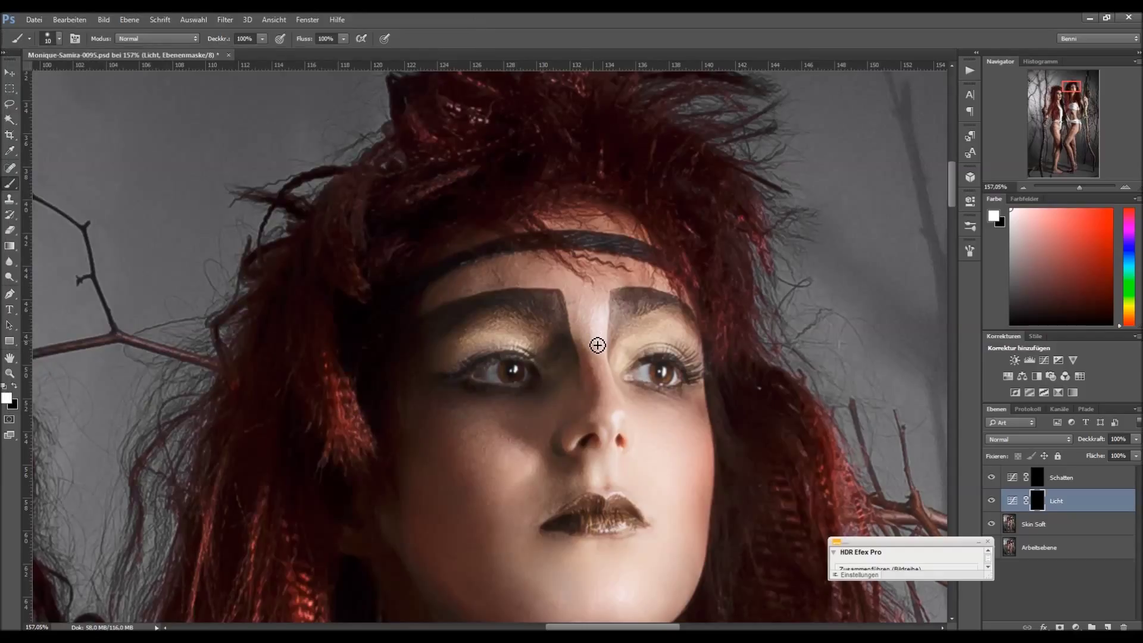
Paint white highlights on the Licht mask along the taller woman's nose, lips, upper eyelids and the skin above her eyebrows.
{"action": "key", "text": "bracketleft"}
{"action": "mouse_move", "coordinate": [601, 301]}
{"action": "left_mouse_down"}
{"action": "mouse_move", "coordinate": [618, 424]}
{"action": "mouse_move", "coordinate": [588, 450]}
{"action": "mouse_move", "coordinate": [611, 425]}
{"action": "mouse_move", "coordinate": [574, 444]}
{"action": "mouse_move", "coordinate": [638, 462]}
{"action": "mouse_move", "coordinate": [618, 432]}
{"action": "mouse_move", "coordinate": [613, 441]}
{"action": "mouse_move", "coordinate": [633, 445]}
{"action": "mouse_move", "coordinate": [624, 425]}
{"action": "mouse_move", "coordinate": [622, 516]}
{"action": "mouse_move", "coordinate": [602, 458]}
{"action": "mouse_move", "coordinate": [600, 492]}
{"action": "mouse_move", "coordinate": [618, 466]}
{"action": "mouse_move", "coordinate": [615, 496]}
{"action": "left_mouse_up"}
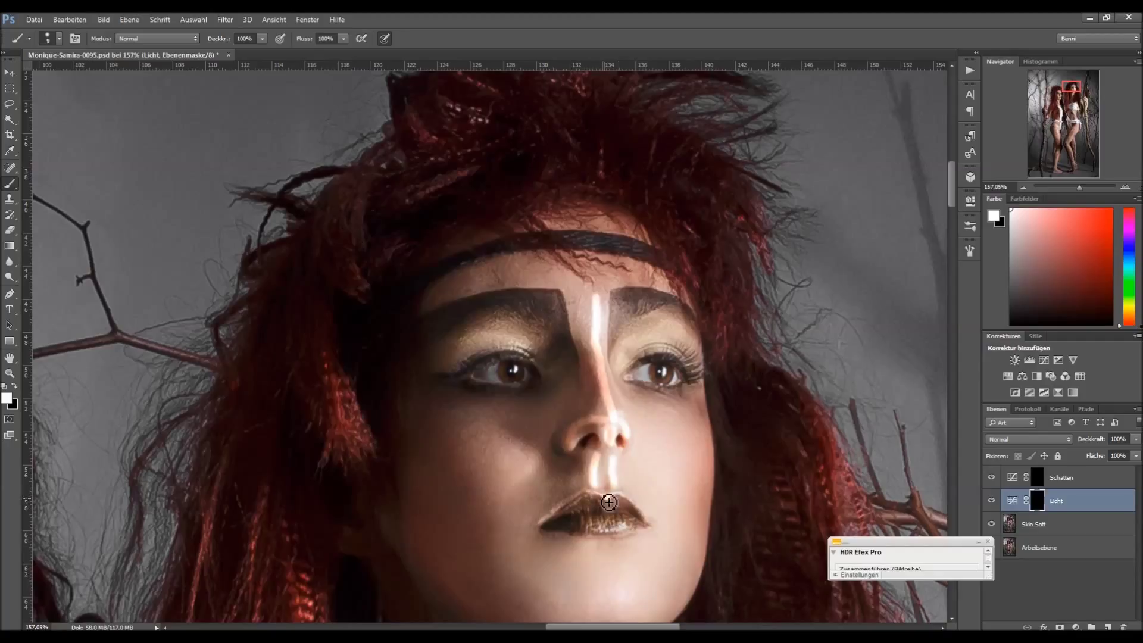
{"action": "mouse_move", "coordinate": [644, 528]}
{"action": "left_mouse_down"}
{"action": "mouse_move", "coordinate": [566, 536]}
{"action": "mouse_move", "coordinate": [629, 527]}
{"action": "mouse_move", "coordinate": [601, 534]}
{"action": "left_mouse_up"}
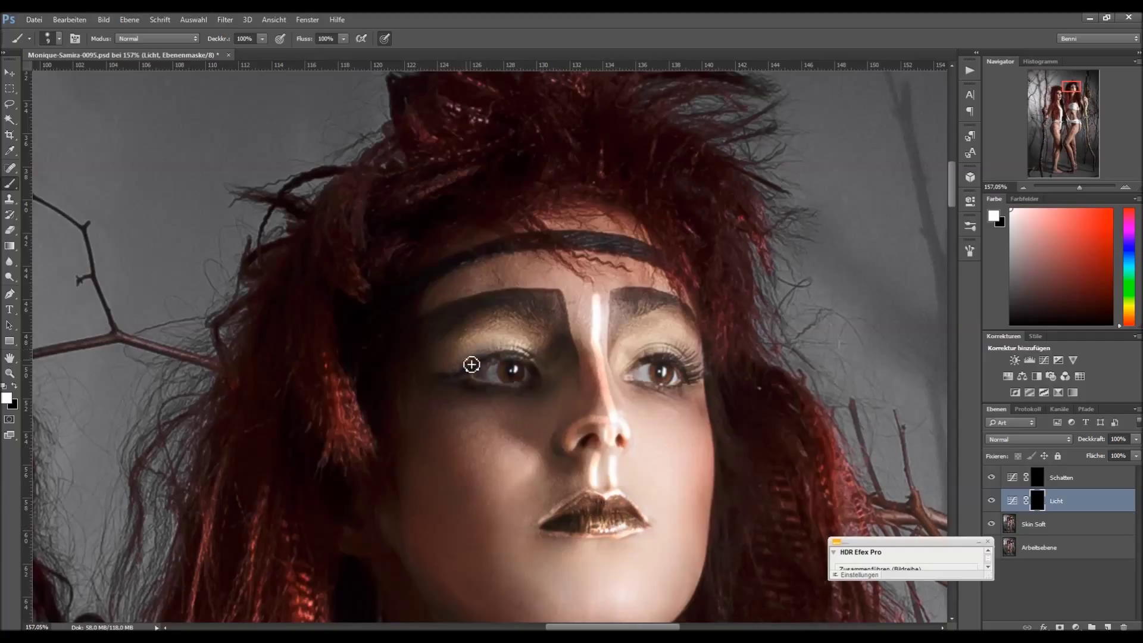
{"action": "mouse_move", "coordinate": [482, 357]}
{"action": "left_mouse_down"}
{"action": "mouse_move", "coordinate": [536, 362]}
{"action": "mouse_move", "coordinate": [486, 346]}
{"action": "mouse_move", "coordinate": [466, 353]}
{"action": "mouse_move", "coordinate": [531, 344]}
{"action": "mouse_move", "coordinate": [484, 341]}
{"action": "mouse_move", "coordinate": [516, 337]}
{"action": "left_mouse_up"}
{"action": "mouse_move", "coordinate": [634, 366]}
{"action": "left_mouse_down"}
{"action": "mouse_move", "coordinate": [690, 355]}
{"action": "mouse_move", "coordinate": [635, 364]}
{"action": "mouse_move", "coordinate": [643, 347]}
{"action": "mouse_move", "coordinate": [670, 349]}
{"action": "mouse_move", "coordinate": [632, 347]}
{"action": "mouse_move", "coordinate": [679, 333]}
{"action": "left_mouse_up"}
{"action": "left_click_drag", "start_coordinate": [610, 291], "coordinate": [673, 297]}
{"action": "left_click_drag", "start_coordinate": [544, 287], "coordinate": [473, 296]}
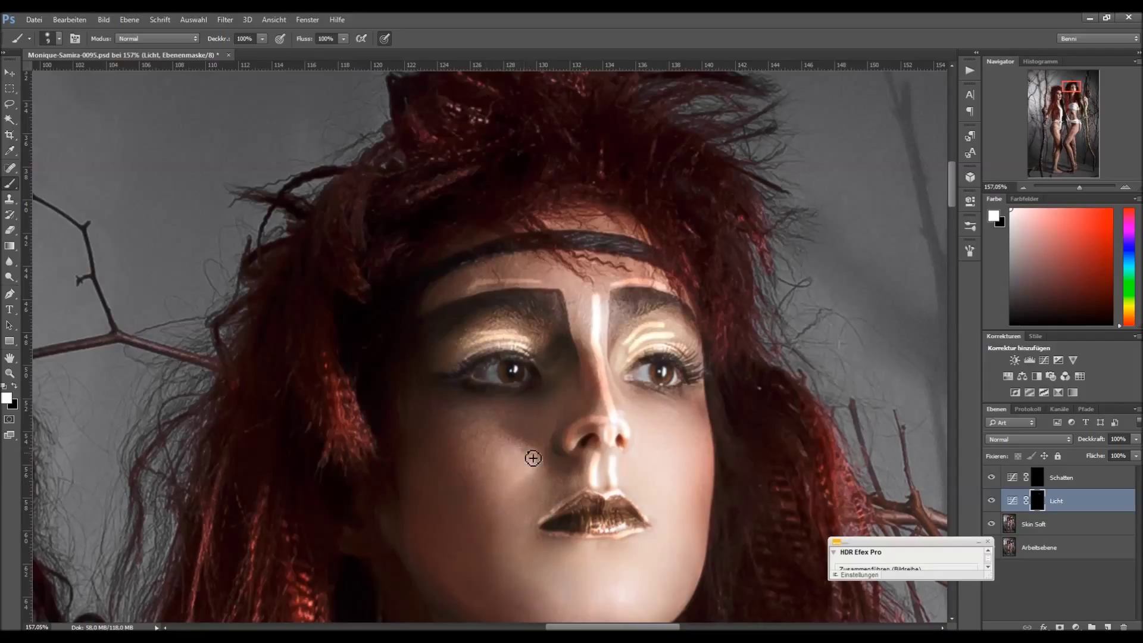
Brush white hatching strokes onto the Licht mask over the taller woman's cheeks and chin and along her jawline.
{"action": "mouse_move", "coordinate": [495, 443]}
{"action": "left_mouse_down"}
{"action": "mouse_move", "coordinate": [535, 469]}
{"action": "mouse_move", "coordinate": [495, 443]}
{"action": "mouse_move", "coordinate": [520, 475]}
{"action": "mouse_move", "coordinate": [488, 486]}
{"action": "left_mouse_up"}
{"action": "left_click_drag", "start_coordinate": [449, 446], "coordinate": [505, 551]}
{"action": "left_click_drag", "start_coordinate": [495, 488], "coordinate": [524, 543]}
{"action": "left_click_drag", "start_coordinate": [550, 591], "coordinate": [523, 581]}
{"action": "mouse_move", "coordinate": [655, 411]}
{"action": "left_mouse_down"}
{"action": "mouse_move", "coordinate": [695, 426]}
{"action": "mouse_move", "coordinate": [699, 480]}
{"action": "left_mouse_up"}
{"action": "mouse_move", "coordinate": [648, 438]}
{"action": "left_mouse_down"}
{"action": "mouse_move", "coordinate": [688, 498]}
{"action": "mouse_move", "coordinate": [640, 482]}
{"action": "mouse_move", "coordinate": [673, 535]}
{"action": "mouse_move", "coordinate": [666, 574]}
{"action": "left_mouse_up"}
{"action": "mouse_move", "coordinate": [689, 520]}
{"action": "left_mouse_down"}
{"action": "mouse_move", "coordinate": [684, 603]}
{"action": "mouse_move", "coordinate": [574, 599]}
{"action": "mouse_move", "coordinate": [613, 579]}
{"action": "left_mouse_up"}
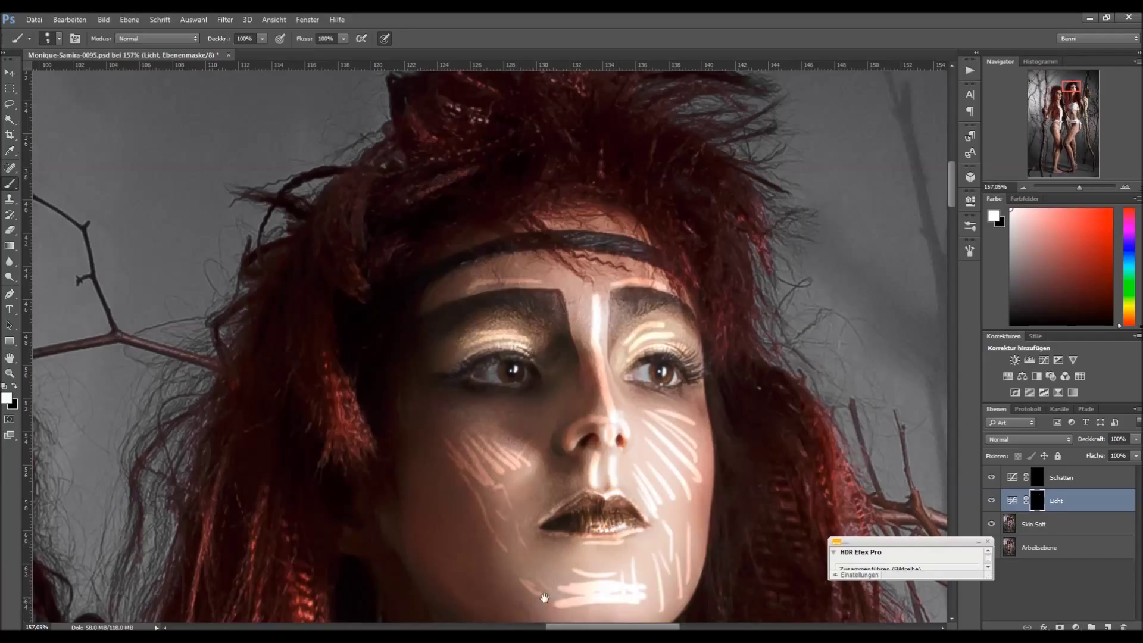
{"action": "scroll", "coordinate": [548, 603], "scroll_direction": "down", "scroll_amount": 5}
{"action": "left_click_drag", "start_coordinate": [545, 416], "coordinate": [514, 398]}
{"action": "mouse_move", "coordinate": [407, 340]}
{"action": "left_mouse_down"}
{"action": "mouse_move", "coordinate": [454, 388]}
{"action": "mouse_move", "coordinate": [541, 423]}
{"action": "mouse_move", "coordinate": [509, 420]}
{"action": "mouse_move", "coordinate": [588, 432]}
{"action": "mouse_move", "coordinate": [623, 425]}
{"action": "mouse_move", "coordinate": [673, 382]}
{"action": "left_mouse_up"}
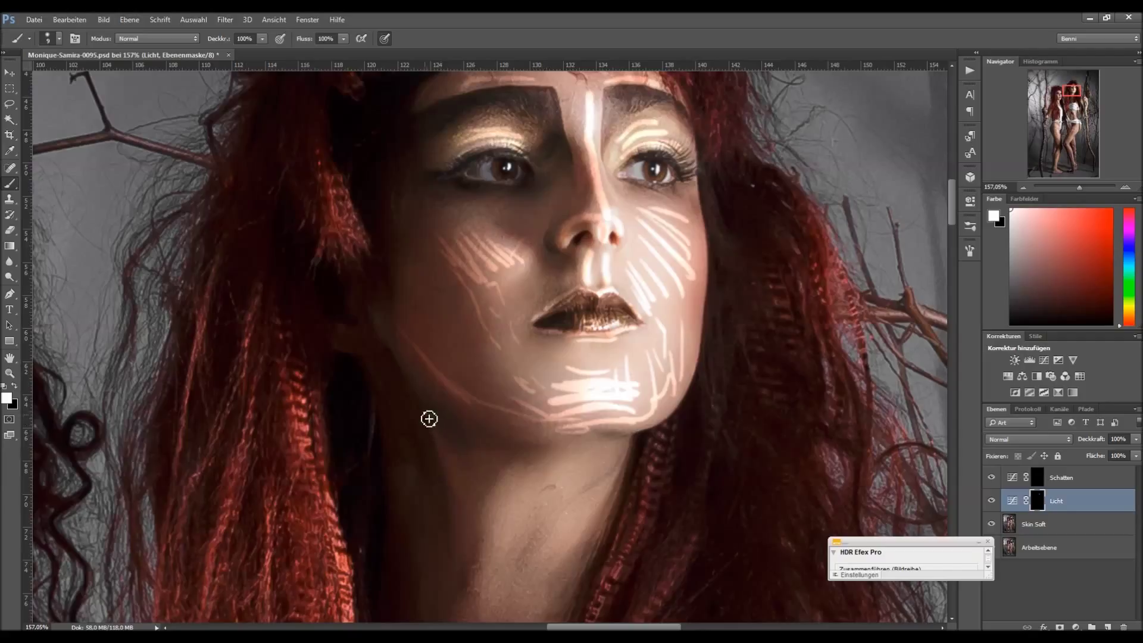
Brush white highlight lines and cross-hatching onto the Licht mask over the taller woman's neck and throat.
{"action": "left_click_drag", "start_coordinate": [452, 461], "coordinate": [463, 577]}
{"action": "left_click_drag", "start_coordinate": [519, 470], "coordinate": [476, 593]}
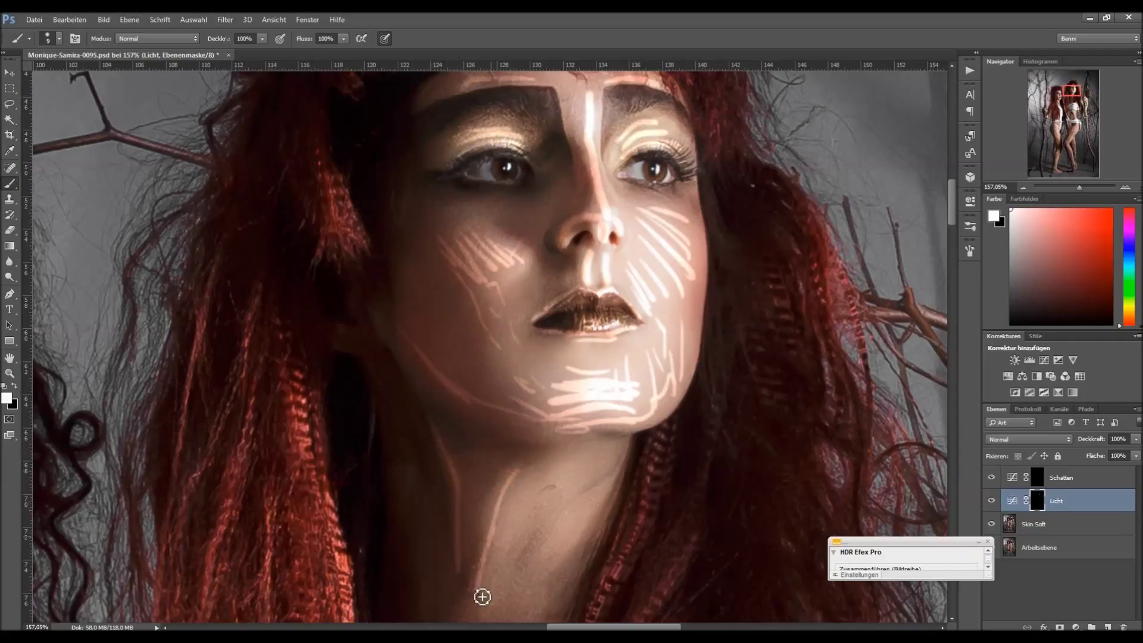
{"action": "left_click_drag", "start_coordinate": [545, 476], "coordinate": [510, 541]}
{"action": "mouse_move", "coordinate": [521, 502]}
{"action": "left_mouse_down"}
{"action": "mouse_move", "coordinate": [565, 484]}
{"action": "mouse_move", "coordinate": [567, 529]}
{"action": "mouse_move", "coordinate": [609, 490]}
{"action": "mouse_move", "coordinate": [588, 535]}
{"action": "mouse_move", "coordinate": [607, 459]}
{"action": "mouse_move", "coordinate": [582, 528]}
{"action": "mouse_move", "coordinate": [578, 464]}
{"action": "mouse_move", "coordinate": [571, 480]}
{"action": "mouse_move", "coordinate": [515, 492]}
{"action": "mouse_move", "coordinate": [518, 525]}
{"action": "mouse_move", "coordinate": [467, 563]}
{"action": "mouse_move", "coordinate": [479, 325]}
{"action": "left_mouse_up"}
{"action": "left_click_drag", "start_coordinate": [542, 293], "coordinate": [502, 444]}
{"action": "left_click_drag", "start_coordinate": [487, 327], "coordinate": [474, 379]}
{"action": "left_click_drag", "start_coordinate": [440, 413], "coordinate": [434, 483]}
{"action": "left_click_drag", "start_coordinate": [529, 413], "coordinate": [485, 481]}
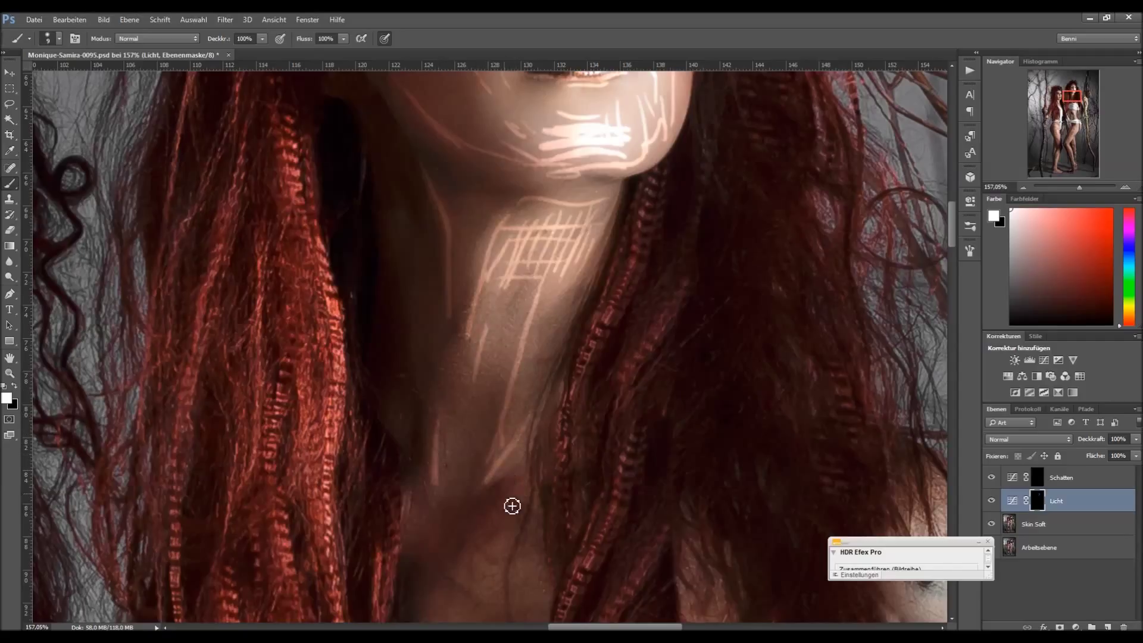
{"action": "left_click_drag", "start_coordinate": [543, 288], "coordinate": [529, 318]}
{"action": "left_click_drag", "start_coordinate": [492, 275], "coordinate": [476, 324]}
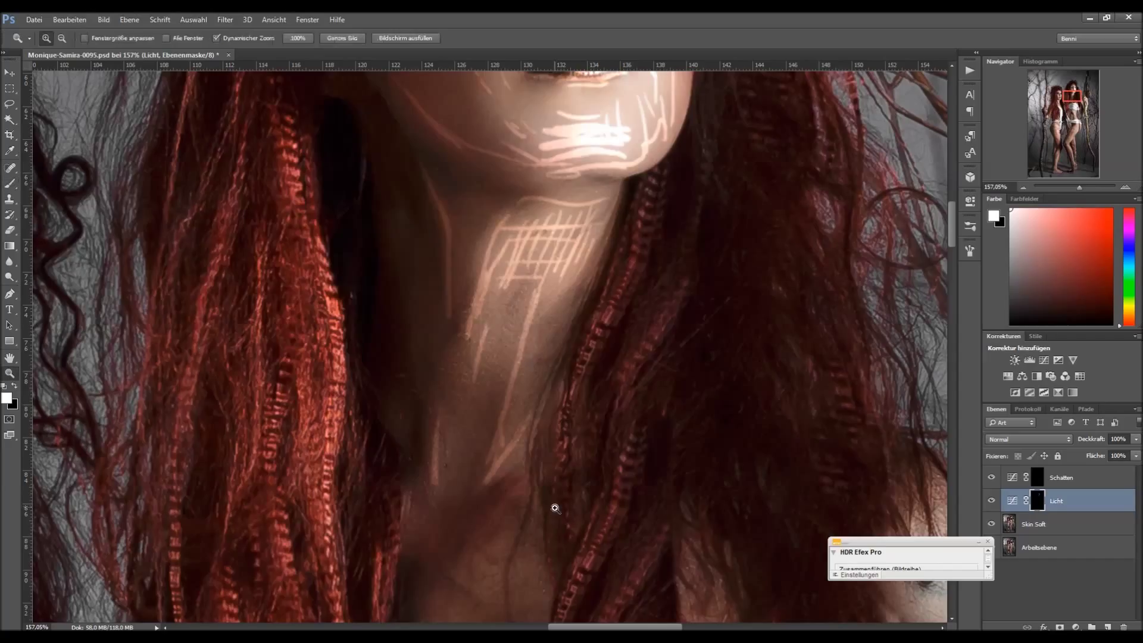
Brighten the taller woman's long red braids on the Licht mask with a 25 px white brush.
{"action": "scroll", "coordinate": [563, 514], "scroll_direction": "down", "scroll_amount": 5}
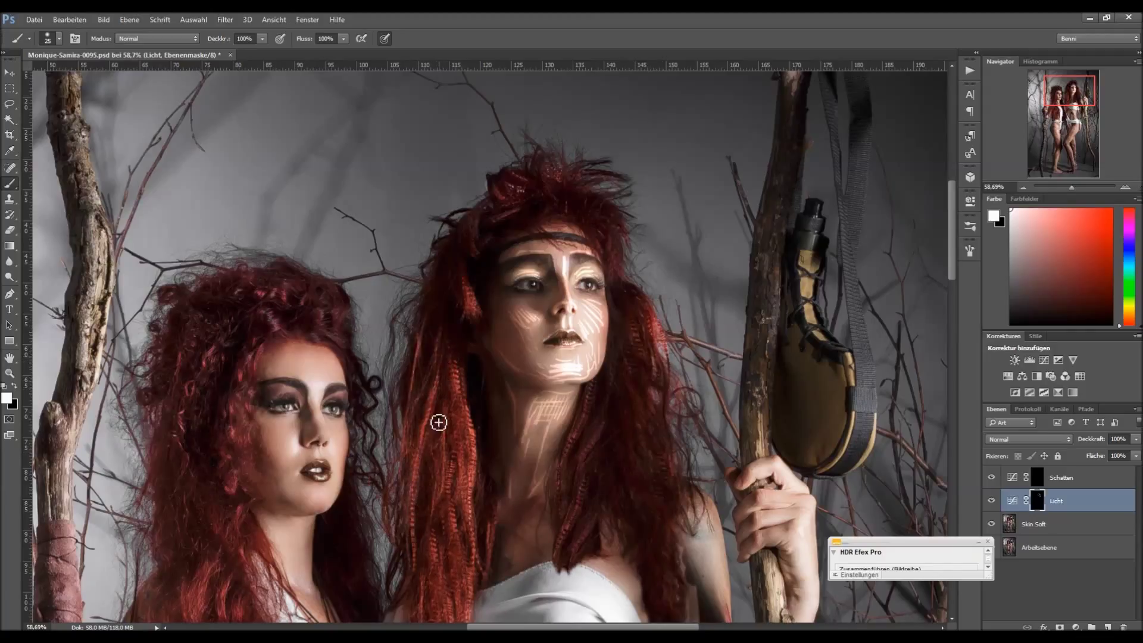
{"action": "mouse_move", "coordinate": [452, 529]}
{"action": "left_mouse_down"}
{"action": "mouse_move", "coordinate": [466, 390]}
{"action": "mouse_move", "coordinate": [459, 538]}
{"action": "mouse_move", "coordinate": [470, 550]}
{"action": "left_mouse_up"}
{"action": "left_click_drag", "start_coordinate": [426, 515], "coordinate": [429, 234]}
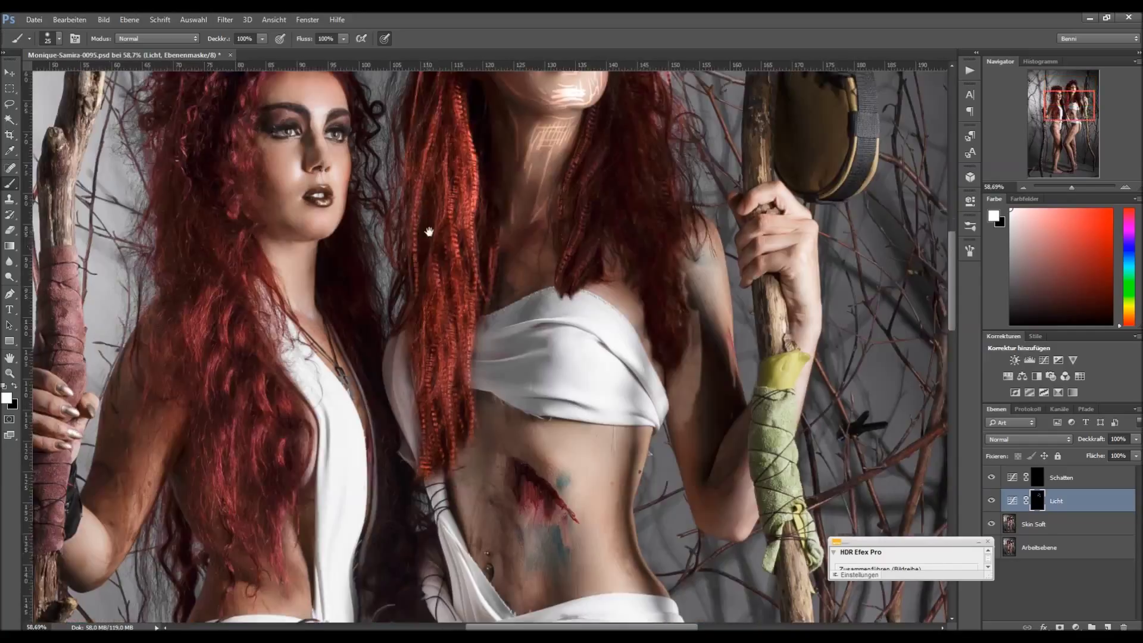
{"action": "mouse_move", "coordinate": [445, 364]}
{"action": "left_mouse_down"}
{"action": "mouse_move", "coordinate": [458, 294]}
{"action": "mouse_move", "coordinate": [449, 387]}
{"action": "mouse_move", "coordinate": [464, 256]}
{"action": "mouse_move", "coordinate": [473, 430]}
{"action": "mouse_move", "coordinate": [429, 278]}
{"action": "mouse_move", "coordinate": [437, 363]}
{"action": "left_mouse_up"}
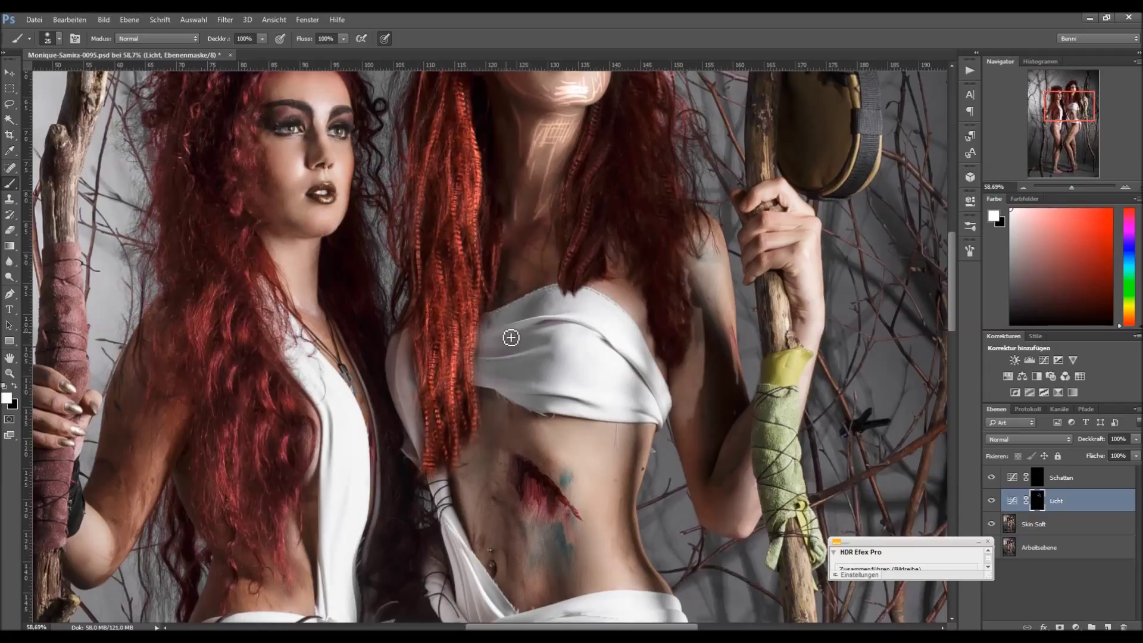
Paint white highlights on the Licht mask along the folds of the taller woman's white top and across her abdomen.
{"action": "mouse_move", "coordinate": [499, 337]}
{"action": "left_mouse_down"}
{"action": "mouse_move", "coordinate": [572, 324]}
{"action": "mouse_move", "coordinate": [637, 363]}
{"action": "mouse_move", "coordinate": [667, 399]}
{"action": "left_mouse_up"}
{"action": "mouse_move", "coordinate": [483, 367]}
{"action": "left_mouse_down"}
{"action": "mouse_move", "coordinate": [573, 354]}
{"action": "mouse_move", "coordinate": [542, 342]}
{"action": "mouse_move", "coordinate": [573, 345]}
{"action": "mouse_move", "coordinate": [562, 353]}
{"action": "mouse_move", "coordinate": [571, 330]}
{"action": "mouse_move", "coordinate": [630, 390]}
{"action": "mouse_move", "coordinate": [616, 362]}
{"action": "mouse_move", "coordinate": [581, 367]}
{"action": "mouse_move", "coordinate": [594, 395]}
{"action": "mouse_move", "coordinate": [475, 380]}
{"action": "mouse_move", "coordinate": [529, 414]}
{"action": "mouse_move", "coordinate": [655, 419]}
{"action": "mouse_move", "coordinate": [638, 425]}
{"action": "mouse_move", "coordinate": [654, 425]}
{"action": "mouse_move", "coordinate": [662, 390]}
{"action": "left_mouse_up"}
{"action": "mouse_move", "coordinate": [549, 451]}
{"action": "left_mouse_down"}
{"action": "mouse_move", "coordinate": [614, 471]}
{"action": "mouse_move", "coordinate": [573, 450]}
{"action": "mouse_move", "coordinate": [563, 428]}
{"action": "mouse_move", "coordinate": [595, 449]}
{"action": "mouse_move", "coordinate": [592, 546]}
{"action": "mouse_move", "coordinate": [601, 575]}
{"action": "mouse_move", "coordinate": [614, 565]}
{"action": "mouse_move", "coordinate": [598, 601]}
{"action": "left_mouse_up"}
{"action": "mouse_move", "coordinate": [537, 560]}
{"action": "left_mouse_down"}
{"action": "mouse_move", "coordinate": [525, 520]}
{"action": "mouse_move", "coordinate": [539, 607]}
{"action": "left_mouse_up"}
{"action": "mouse_move", "coordinate": [502, 461]}
{"action": "left_mouse_down"}
{"action": "mouse_move", "coordinate": [478, 498]}
{"action": "mouse_move", "coordinate": [478, 537]}
{"action": "left_mouse_up"}
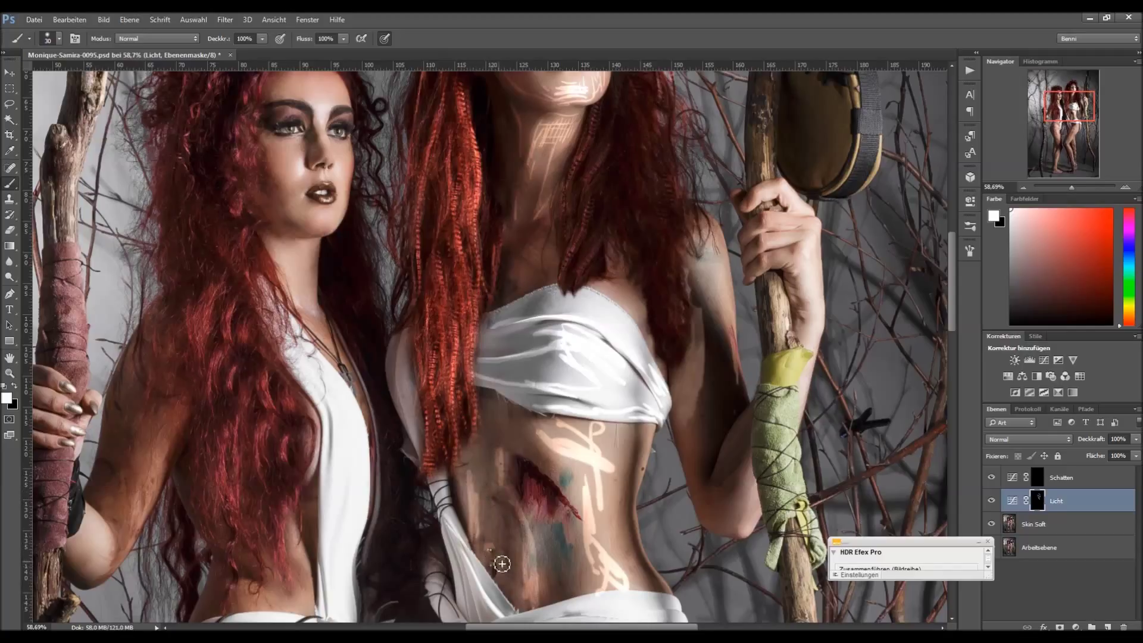
Paint highlights on the Licht mask along the pale edge beside the taller woman's braids and on the shorter woman's white garment.
{"action": "key", "text": "bracketleft"}
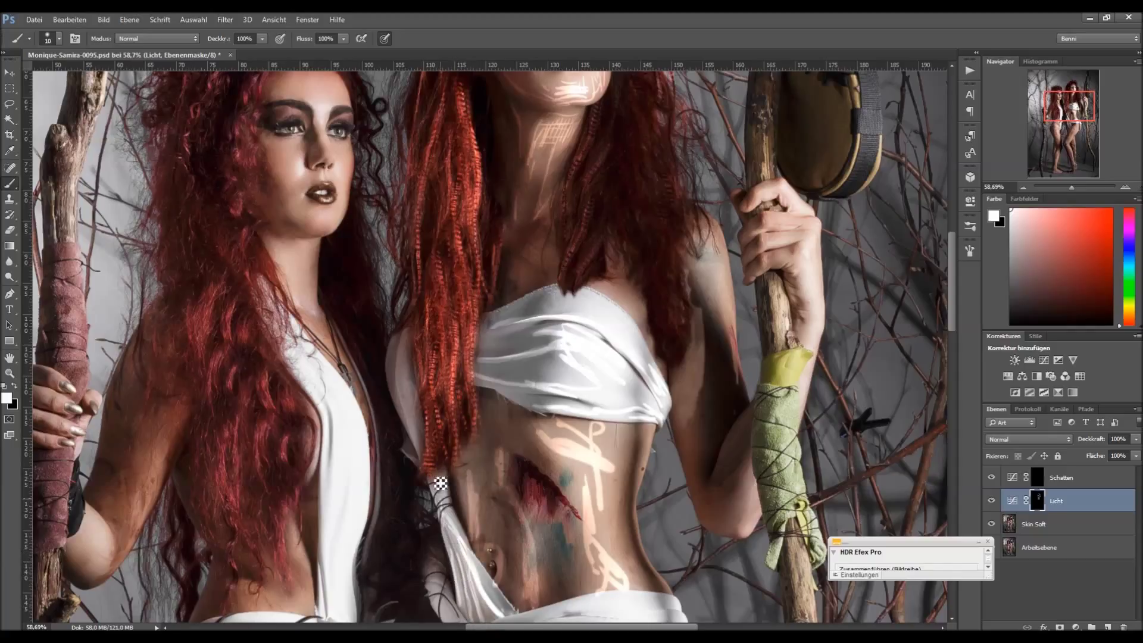
{"action": "mouse_move", "coordinate": [406, 349]}
{"action": "left_mouse_down"}
{"action": "mouse_move", "coordinate": [400, 393]}
{"action": "mouse_move", "coordinate": [416, 441]}
{"action": "left_mouse_up"}
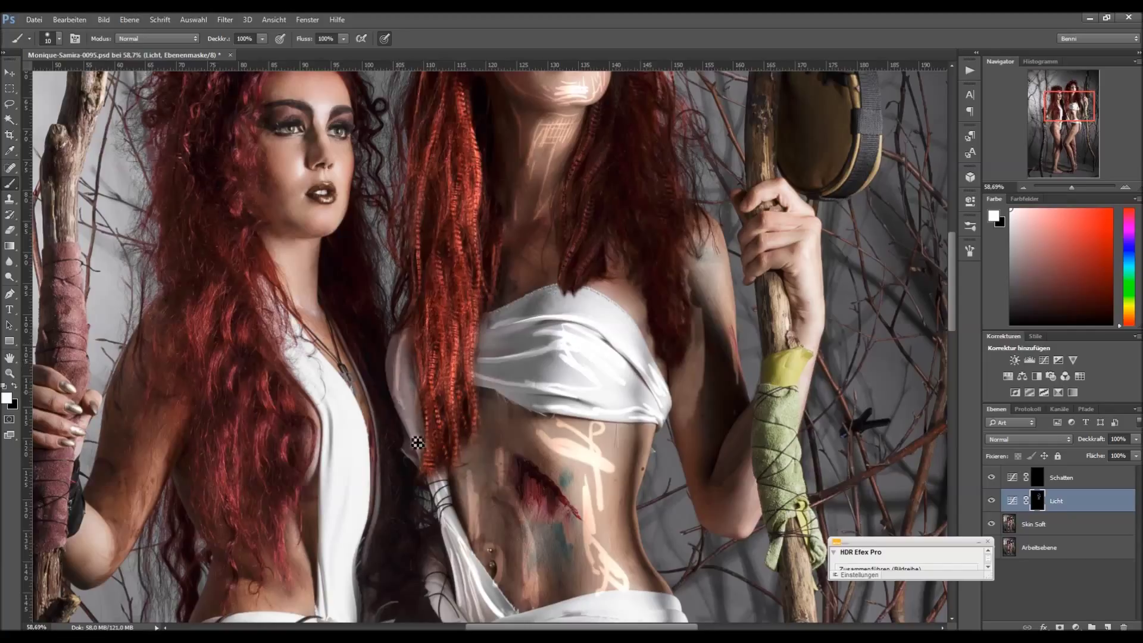
{"action": "mouse_move", "coordinate": [398, 355]}
{"action": "left_mouse_down"}
{"action": "mouse_move", "coordinate": [422, 439]}
{"action": "mouse_move", "coordinate": [391, 384]}
{"action": "left_mouse_up"}
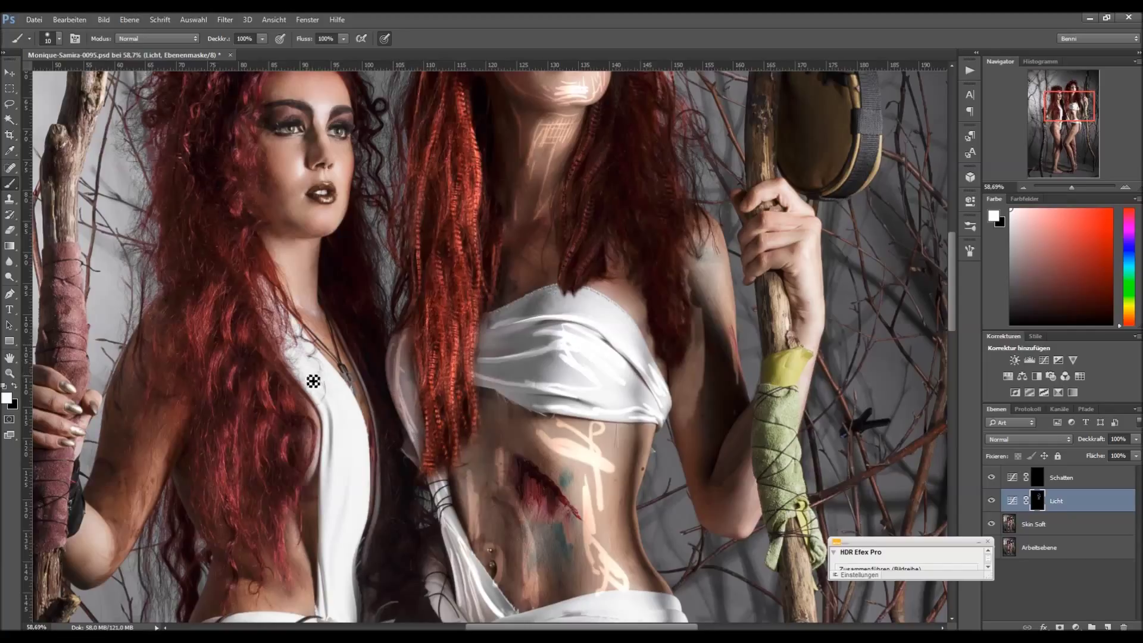
{"action": "left_click_drag", "start_coordinate": [344, 429], "coordinate": [342, 485]}
{"action": "left_click_drag", "start_coordinate": [318, 391], "coordinate": [331, 447]}
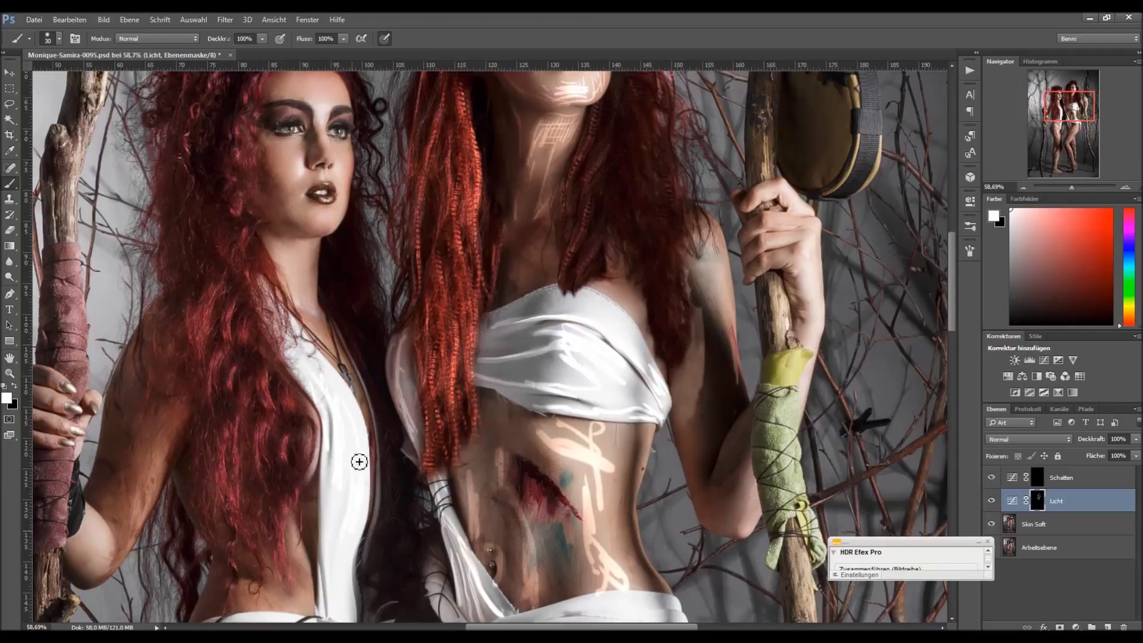
Paint highlights on the Licht mask down the shorter woman's white garment and along her forehead and nose bridge with a 25 px brush.
{"action": "mouse_move", "coordinate": [341, 550]}
{"action": "left_mouse_down"}
{"action": "mouse_move", "coordinate": [327, 479]}
{"action": "mouse_move", "coordinate": [337, 583]}
{"action": "left_mouse_up"}
{"action": "key", "text": "]"}
{"action": "key", "text": "bracketleft"}
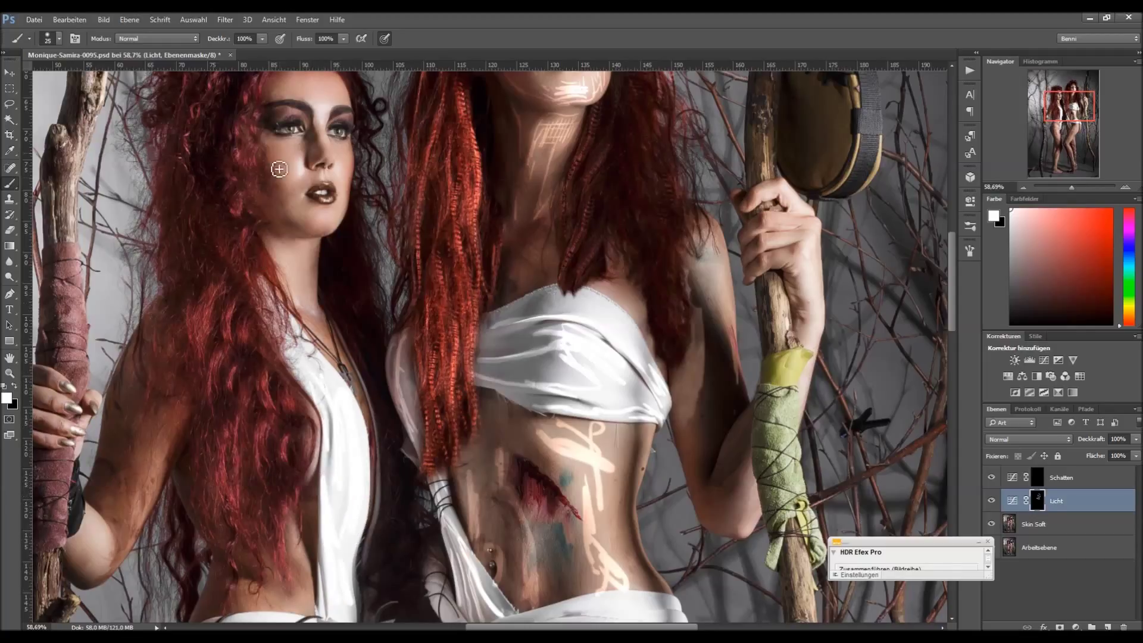
{"action": "mouse_move", "coordinate": [316, 146]}
{"action": "left_mouse_down"}
{"action": "mouse_move", "coordinate": [404, 325]}
{"action": "mouse_move", "coordinate": [431, 294]}
{"action": "mouse_move", "coordinate": [415, 310]}
{"action": "mouse_move", "coordinate": [407, 292]}
{"action": "mouse_move", "coordinate": [369, 286]}
{"action": "left_mouse_up"}
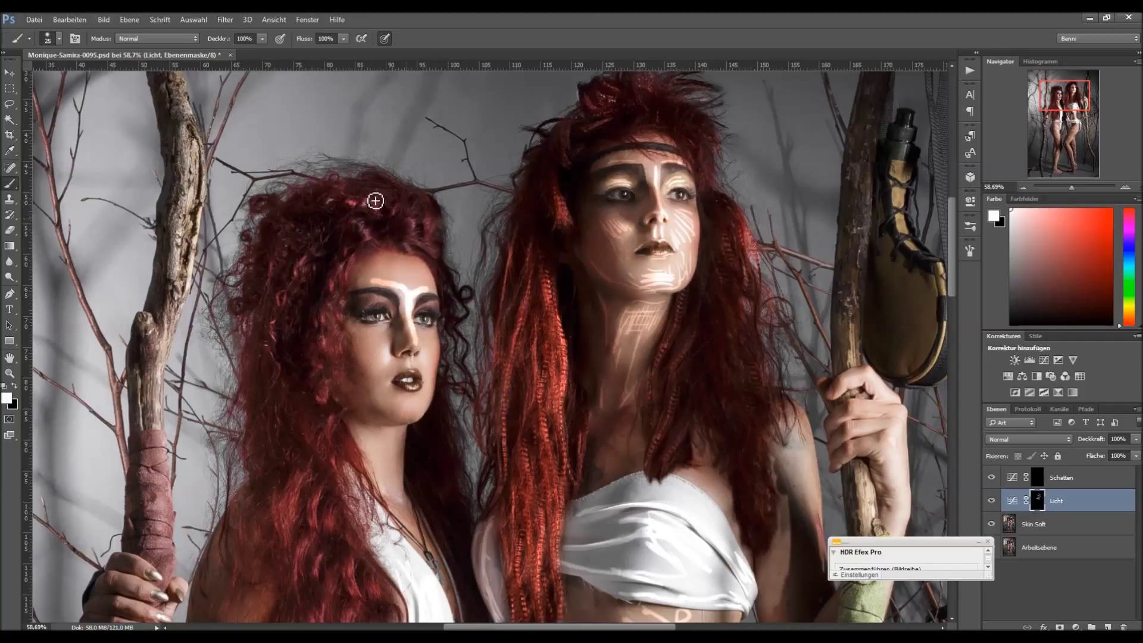
Brighten the shorter woman's red curls and paint white highlight lines down her neck on the Licht mask.
{"action": "mouse_move", "coordinate": [356, 269]}
{"action": "left_mouse_down"}
{"action": "mouse_move", "coordinate": [347, 364]}
{"action": "mouse_move", "coordinate": [332, 360]}
{"action": "mouse_move", "coordinate": [329, 383]}
{"action": "mouse_move", "coordinate": [341, 442]}
{"action": "left_mouse_up"}
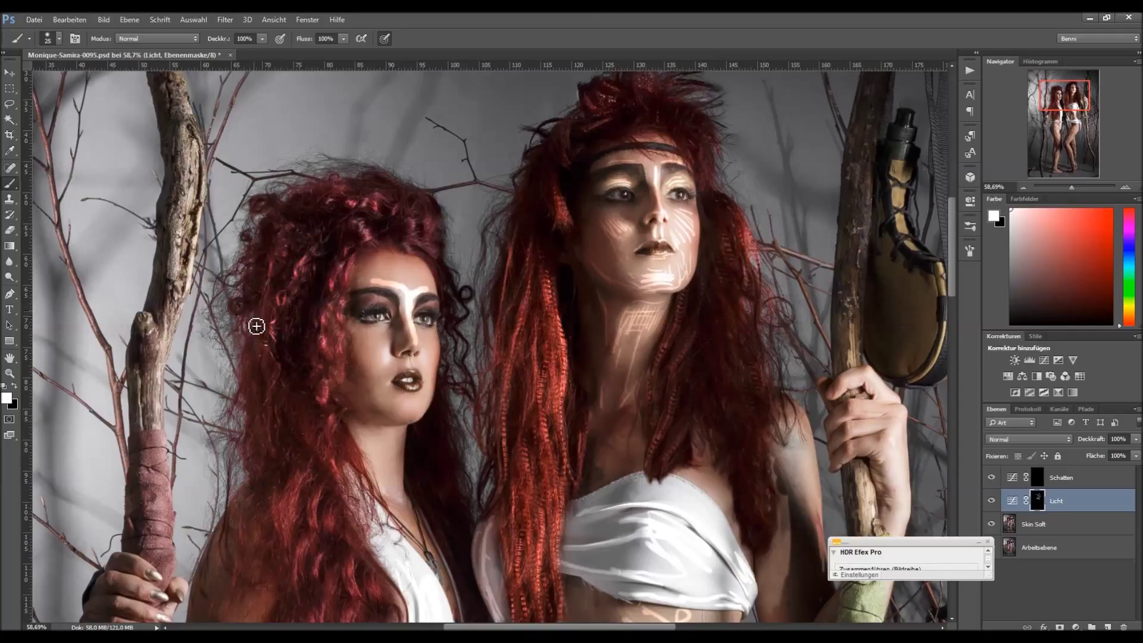
{"action": "mouse_move", "coordinate": [311, 443]}
{"action": "left_mouse_down"}
{"action": "mouse_move", "coordinate": [312, 502]}
{"action": "mouse_move", "coordinate": [311, 490]}
{"action": "mouse_move", "coordinate": [334, 513]}
{"action": "mouse_move", "coordinate": [361, 495]}
{"action": "mouse_move", "coordinate": [386, 469]}
{"action": "mouse_move", "coordinate": [388, 439]}
{"action": "mouse_move", "coordinate": [382, 466]}
{"action": "mouse_move", "coordinate": [397, 485]}
{"action": "left_mouse_up"}
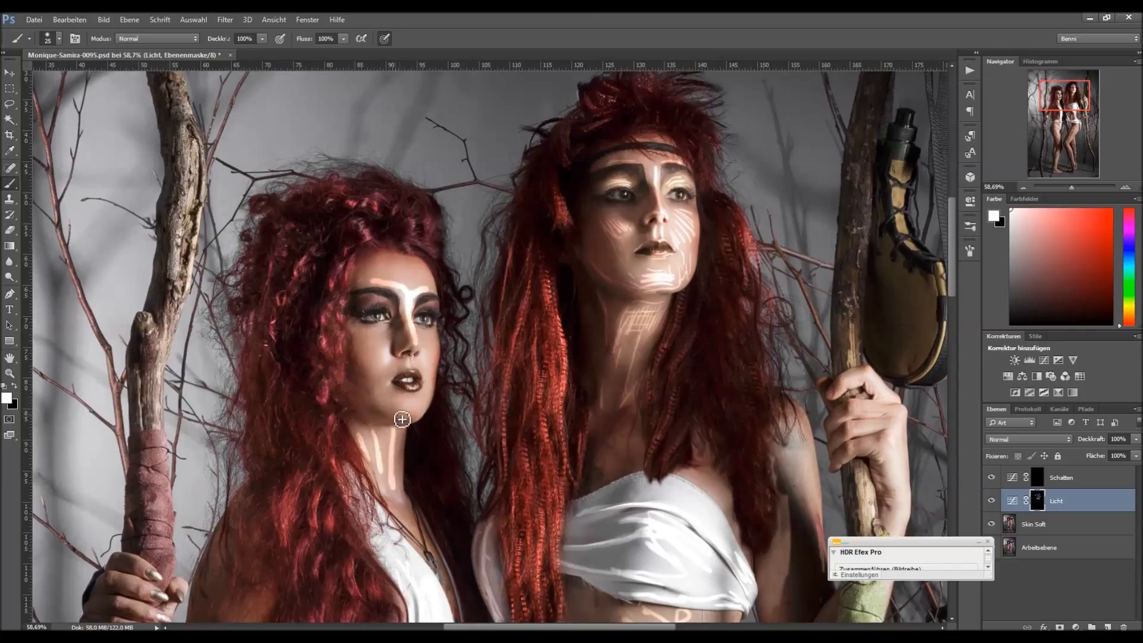
Paint highlights on the shorter woman's chin, cheeks and forehead on the Licht mask, refining them with a 15 px brush.
{"action": "left_click_drag", "start_coordinate": [402, 419], "coordinate": [380, 397]}
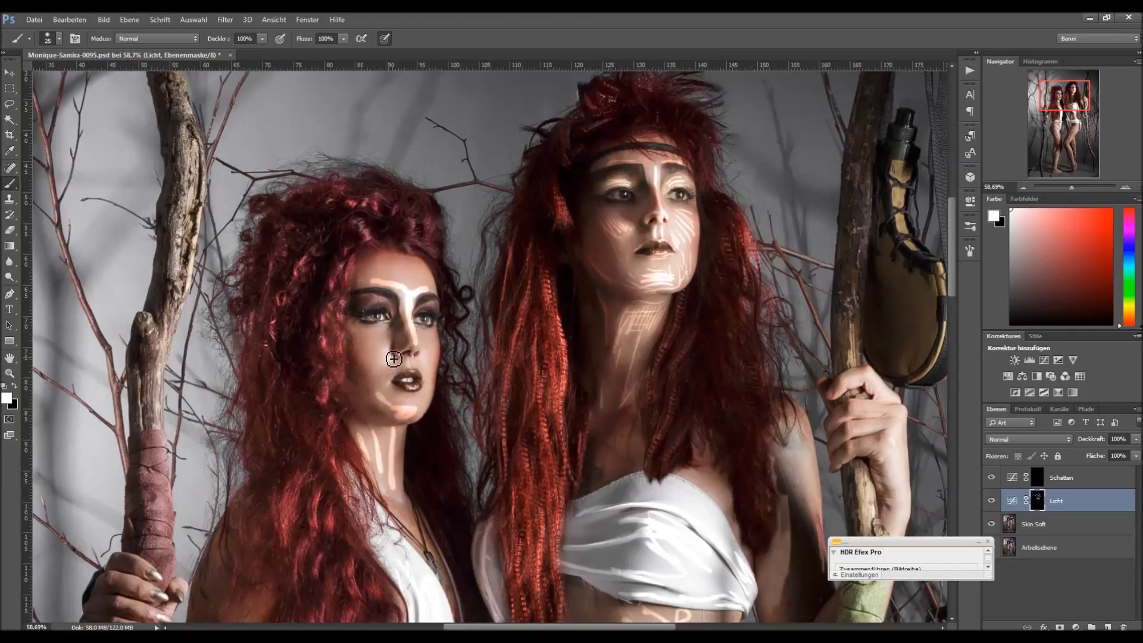
{"action": "left_click_drag", "start_coordinate": [378, 354], "coordinate": [429, 354]}
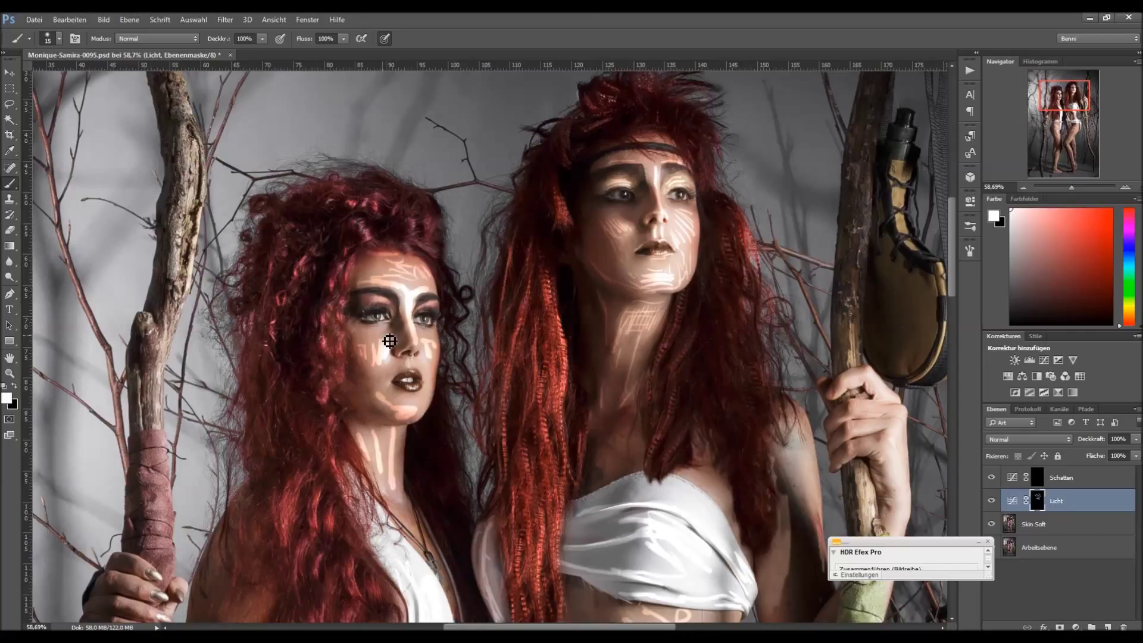
{"action": "left_click_drag", "start_coordinate": [386, 334], "coordinate": [355, 331]}
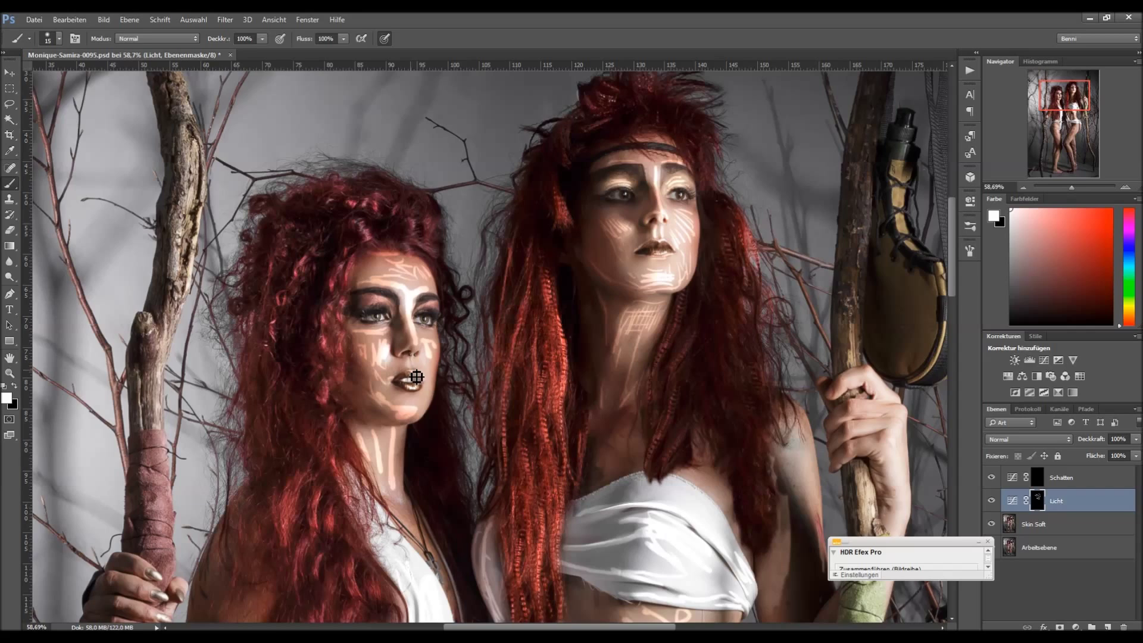
Paint fine highlights around the shorter woman's lips, on her chin and along the far side of her face on the Licht mask.
{"action": "key", "text": "ctrl+space"}
{"action": "mouse_move", "coordinate": [406, 358]}
{"action": "left_mouse_down"}
{"action": "mouse_move", "coordinate": [452, 468]}
{"action": "mouse_move", "coordinate": [450, 409]}
{"action": "left_mouse_up"}
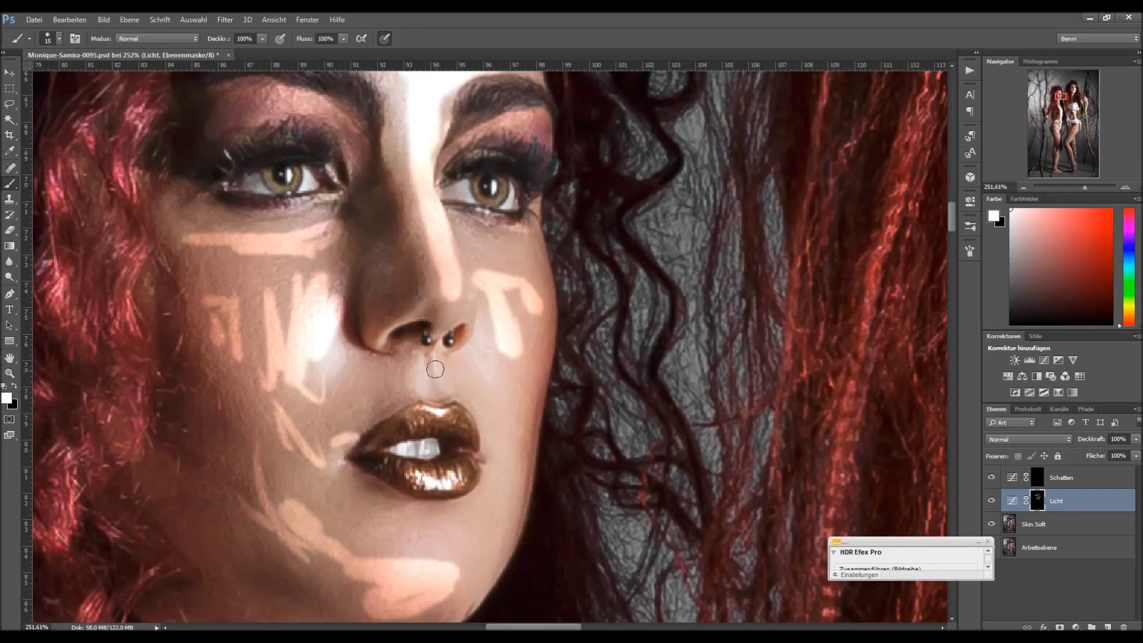
{"action": "mouse_move", "coordinate": [438, 359]}
{"action": "left_mouse_down"}
{"action": "mouse_move", "coordinate": [450, 396]}
{"action": "mouse_move", "coordinate": [424, 366]}
{"action": "mouse_move", "coordinate": [425, 399]}
{"action": "mouse_move", "coordinate": [445, 395]}
{"action": "mouse_move", "coordinate": [476, 423]}
{"action": "mouse_move", "coordinate": [479, 476]}
{"action": "left_mouse_up"}
{"action": "mouse_move", "coordinate": [409, 412]}
{"action": "left_mouse_down"}
{"action": "mouse_move", "coordinate": [345, 461]}
{"action": "mouse_move", "coordinate": [405, 501]}
{"action": "mouse_move", "coordinate": [477, 485]}
{"action": "mouse_move", "coordinate": [454, 491]}
{"action": "left_mouse_up"}
{"action": "mouse_move", "coordinate": [433, 541]}
{"action": "left_mouse_down"}
{"action": "mouse_move", "coordinate": [464, 540]}
{"action": "mouse_move", "coordinate": [457, 615]}
{"action": "mouse_move", "coordinate": [487, 577]}
{"action": "mouse_move", "coordinate": [526, 405]}
{"action": "mouse_move", "coordinate": [497, 553]}
{"action": "mouse_move", "coordinate": [525, 349]}
{"action": "mouse_move", "coordinate": [512, 393]}
{"action": "mouse_move", "coordinate": [538, 335]}
{"action": "mouse_move", "coordinate": [534, 350]}
{"action": "mouse_move", "coordinate": [511, 294]}
{"action": "mouse_move", "coordinate": [519, 313]}
{"action": "mouse_move", "coordinate": [529, 307]}
{"action": "mouse_move", "coordinate": [535, 280]}
{"action": "left_mouse_up"}
Add white highlight strokes along the shorter woman's near cheek, jawline and neck on the Licht mask.
{"action": "mouse_move", "coordinate": [260, 279]}
{"action": "left_mouse_down"}
{"action": "mouse_move", "coordinate": [230, 285]}
{"action": "mouse_move", "coordinate": [257, 489]}
{"action": "mouse_move", "coordinate": [239, 546]}
{"action": "mouse_move", "coordinate": [272, 587]}
{"action": "mouse_move", "coordinate": [187, 537]}
{"action": "left_mouse_up"}
{"action": "mouse_move", "coordinate": [340, 541]}
{"action": "left_mouse_down"}
{"action": "mouse_move", "coordinate": [384, 309]}
{"action": "mouse_move", "coordinate": [367, 327]}
{"action": "mouse_move", "coordinate": [366, 400]}
{"action": "mouse_move", "coordinate": [358, 317]}
{"action": "mouse_move", "coordinate": [459, 369]}
{"action": "mouse_move", "coordinate": [434, 390]}
{"action": "left_mouse_up"}
{"action": "mouse_move", "coordinate": [445, 457]}
{"action": "left_mouse_down"}
{"action": "mouse_move", "coordinate": [462, 581]}
{"action": "mouse_move", "coordinate": [451, 615]}
{"action": "left_mouse_up"}
{"action": "left_click_drag", "start_coordinate": [385, 469], "coordinate": [419, 614]}
{"action": "mouse_move", "coordinate": [349, 461]}
{"action": "left_mouse_down"}
{"action": "mouse_move", "coordinate": [304, 380]}
{"action": "mouse_move", "coordinate": [314, 331]}
{"action": "mouse_move", "coordinate": [326, 333]}
{"action": "left_mouse_up"}
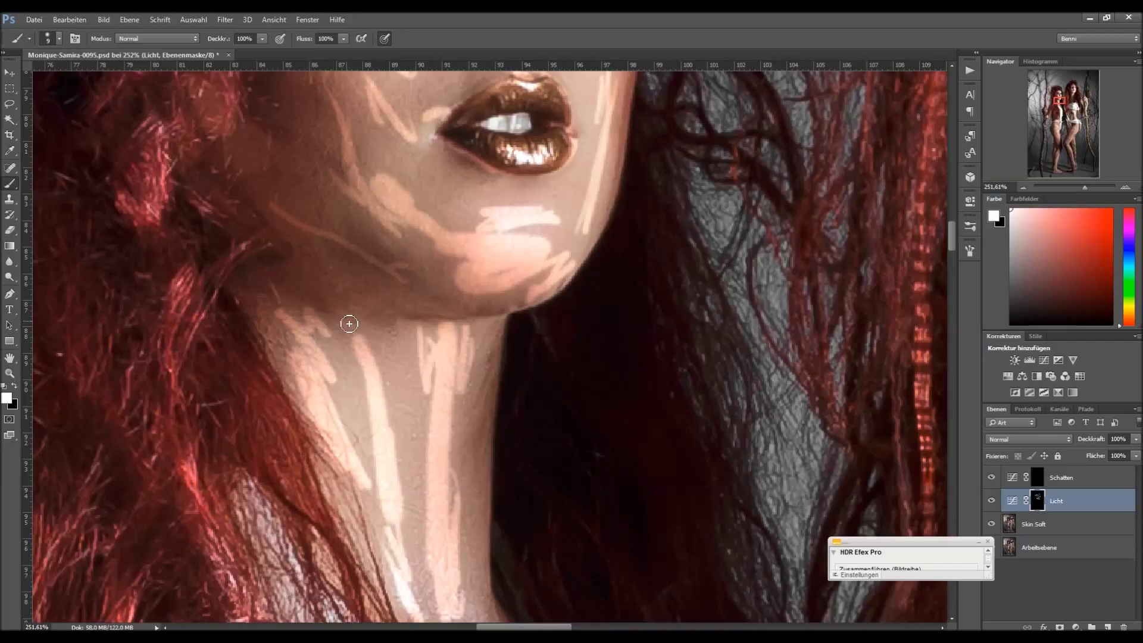
Compare the whole image with and without the painted Licht layer.
{"action": "key", "text": "ctrl+0"}
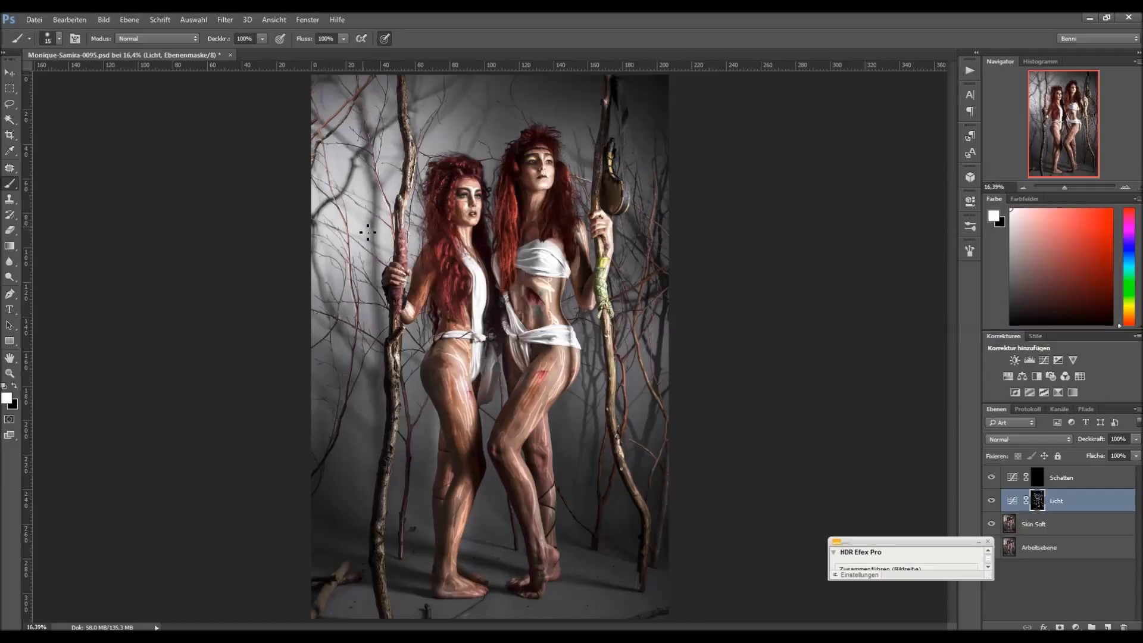
{"action": "left_click", "coordinate": [991, 501]}
{"action": "left_click", "coordinate": [991, 501]}
{"action": "left_click", "coordinate": [991, 503]}
{"action": "left_click", "coordinate": [991, 504]}
{"action": "left_click", "coordinate": [992, 506]}
{"action": "left_click", "coordinate": [992, 509]}
{"action": "left_click", "coordinate": [993, 509]}
{"action": "left_click", "coordinate": [992, 509]}
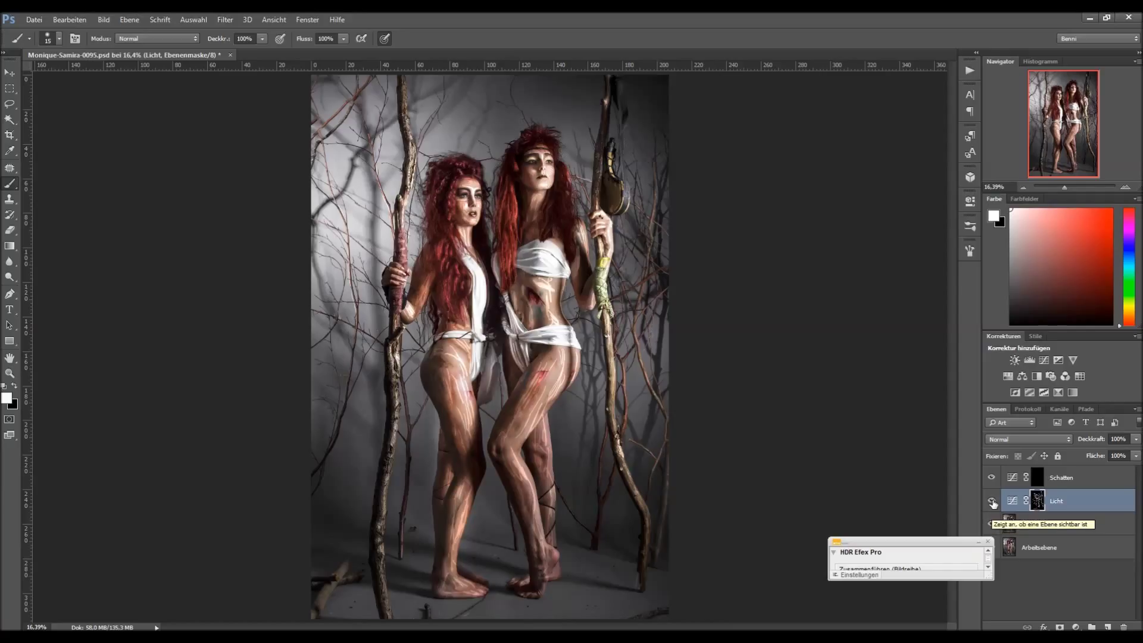
{"action": "double_click", "coordinate": [23, 393]}
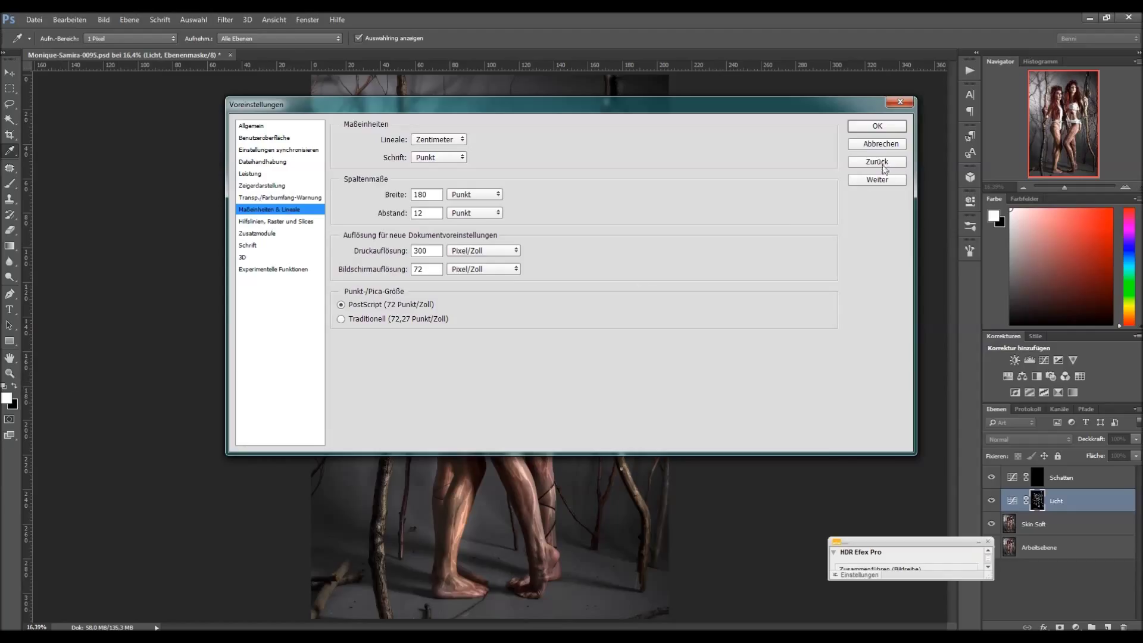
{"action": "left_click", "coordinate": [899, 103]}
{"action": "key", "text": "b"}
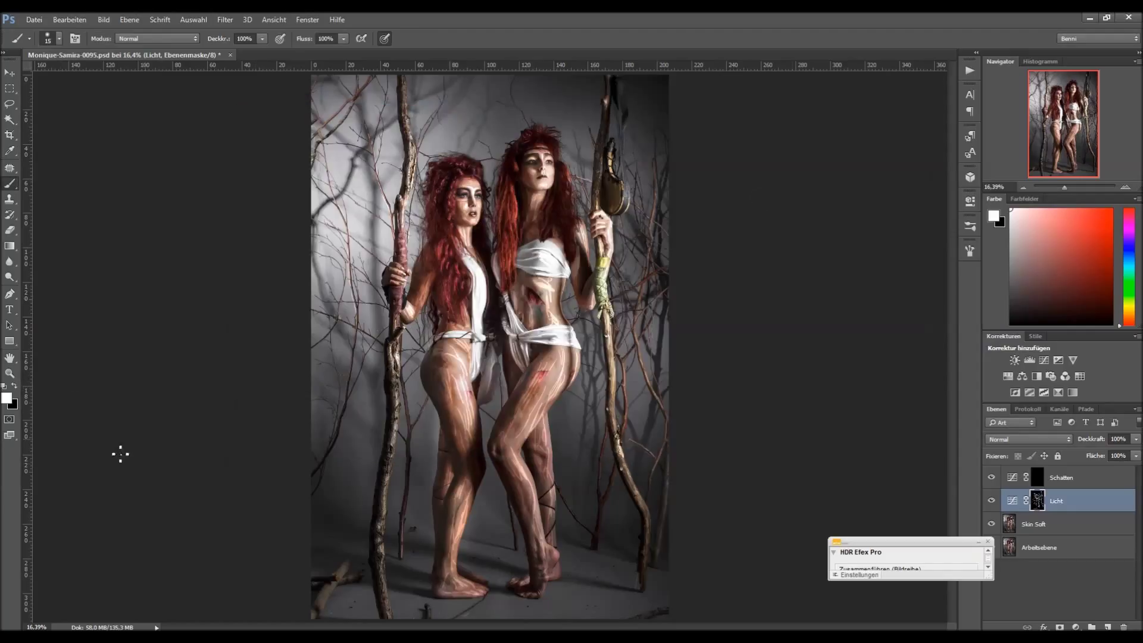
Paint black on the Licht mask over a spot on the shorter woman's thigh, then restore white as the painting colour.
{"action": "left_click", "coordinate": [13, 386]}
{"action": "left_click_drag", "start_coordinate": [448, 406], "coordinate": [437, 415]}
{"action": "left_click", "coordinate": [14, 386]}
Scribble loose white highlights on the Licht mask across the grey background around both women, and hide the guides.
{"action": "left_click_drag", "start_coordinate": [318, 154], "coordinate": [361, 182]}
{"action": "left_click_drag", "start_coordinate": [333, 128], "coordinate": [394, 167]}
{"action": "mouse_move", "coordinate": [329, 98]}
{"action": "left_mouse_down"}
{"action": "mouse_move", "coordinate": [393, 143]}
{"action": "mouse_move", "coordinate": [391, 176]}
{"action": "mouse_move", "coordinate": [399, 102]}
{"action": "left_mouse_up"}
{"action": "left_click_drag", "start_coordinate": [563, 127], "coordinate": [589, 141]}
{"action": "left_click_drag", "start_coordinate": [640, 199], "coordinate": [645, 182]}
{"action": "mouse_move", "coordinate": [331, 147]}
{"action": "left_mouse_down"}
{"action": "mouse_move", "coordinate": [332, 176]}
{"action": "mouse_move", "coordinate": [342, 130]}
{"action": "mouse_move", "coordinate": [327, 123]}
{"action": "mouse_move", "coordinate": [354, 121]}
{"action": "mouse_move", "coordinate": [376, 132]}
{"action": "mouse_move", "coordinate": [376, 170]}
{"action": "mouse_move", "coordinate": [394, 115]}
{"action": "mouse_move", "coordinate": [364, 165]}
{"action": "left_mouse_up"}
{"action": "left_click_drag", "start_coordinate": [441, 65], "coordinate": [434, 118]}
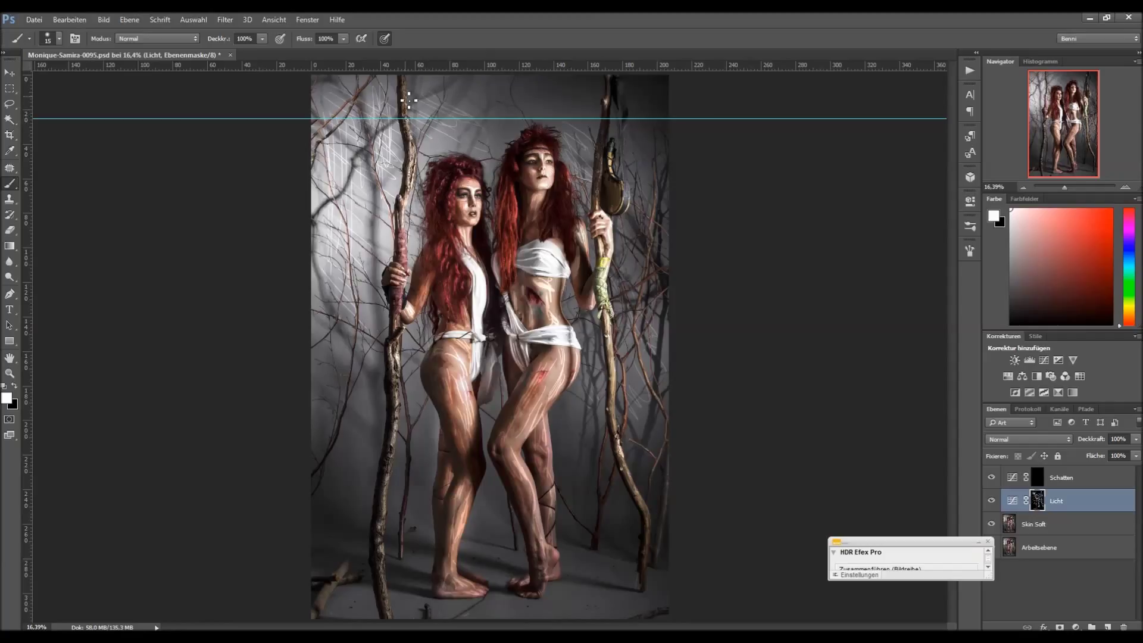
{"action": "key", "text": "ctrl+h"}
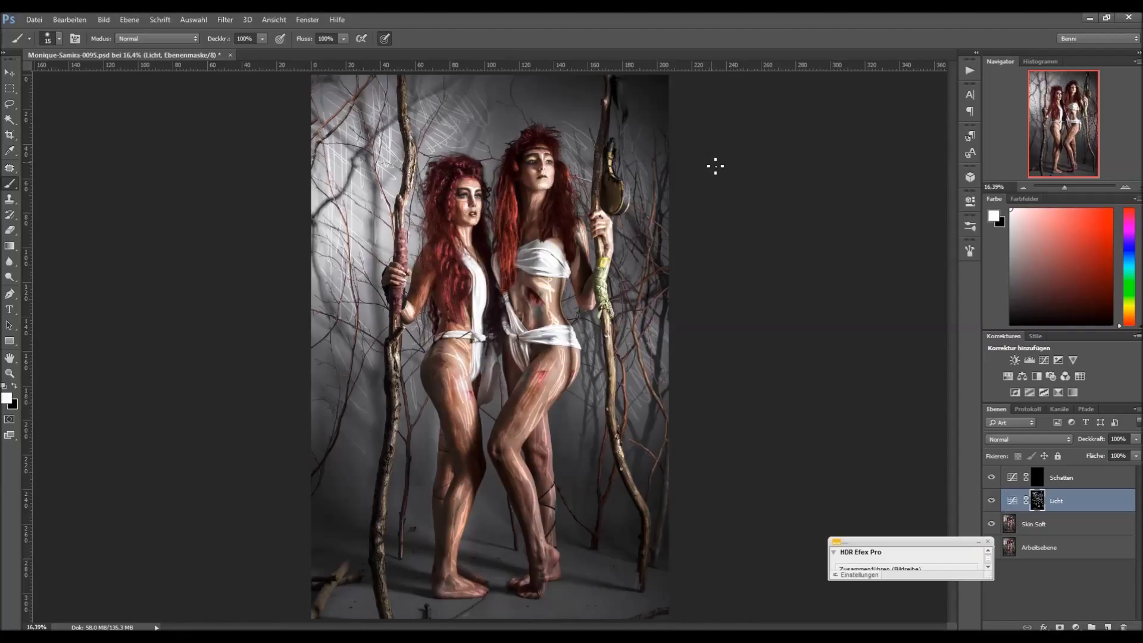
Open the mask properties of the Licht layer with both women's faces in close view.
{"action": "key", "text": "z"}
{"action": "left_click_drag", "start_coordinate": [470, 199], "coordinate": [554, 422]}
{"action": "key", "text": "b"}
{"action": "left_click_drag", "start_coordinate": [591, 309], "coordinate": [449, 547]}
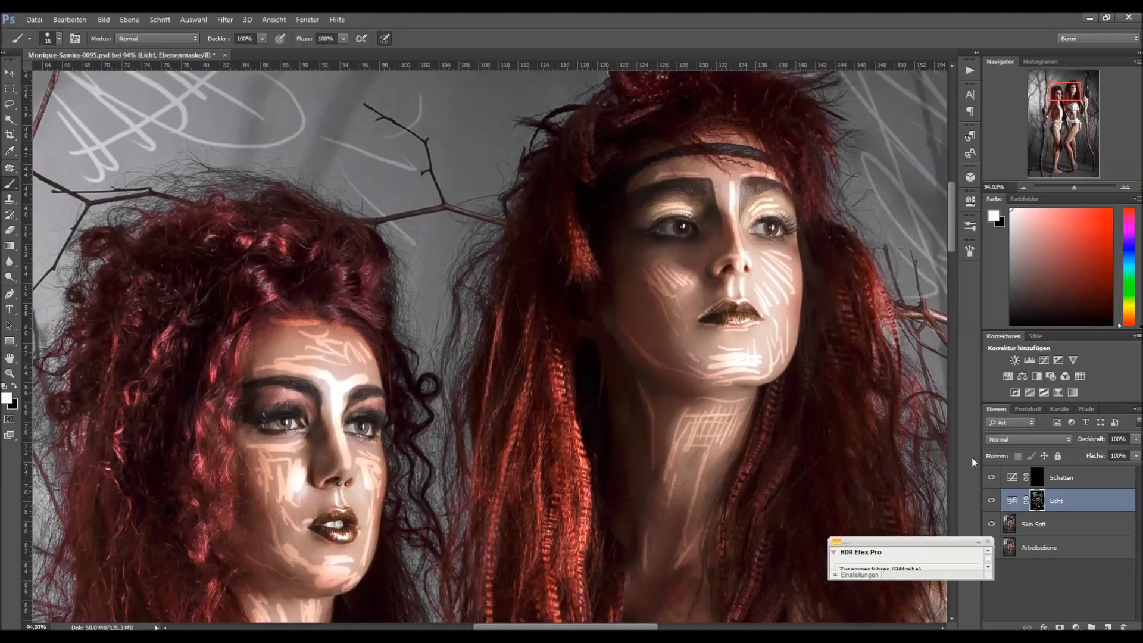
{"action": "double_click", "coordinate": [1012, 502]}
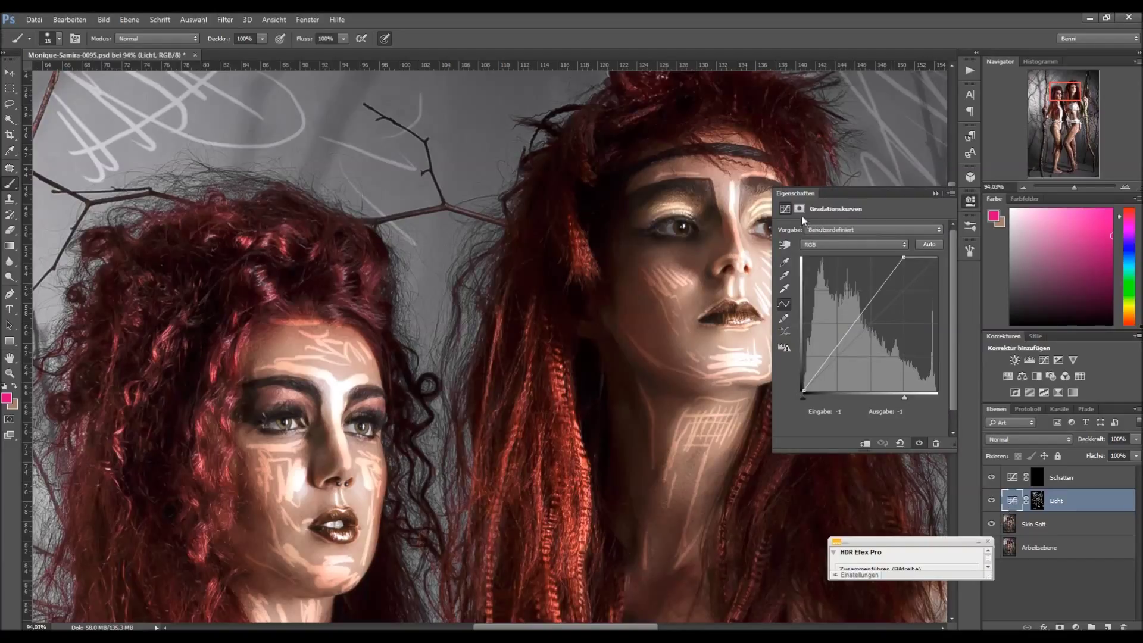
{"action": "left_click", "coordinate": [799, 209]}
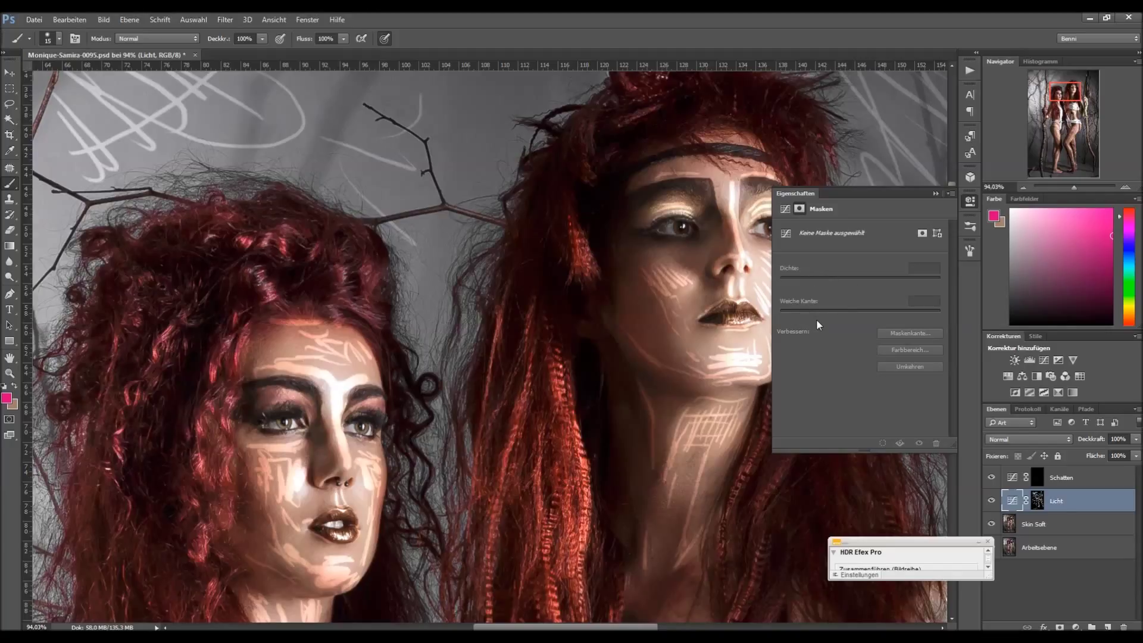
{"action": "left_click", "coordinate": [922, 232]}
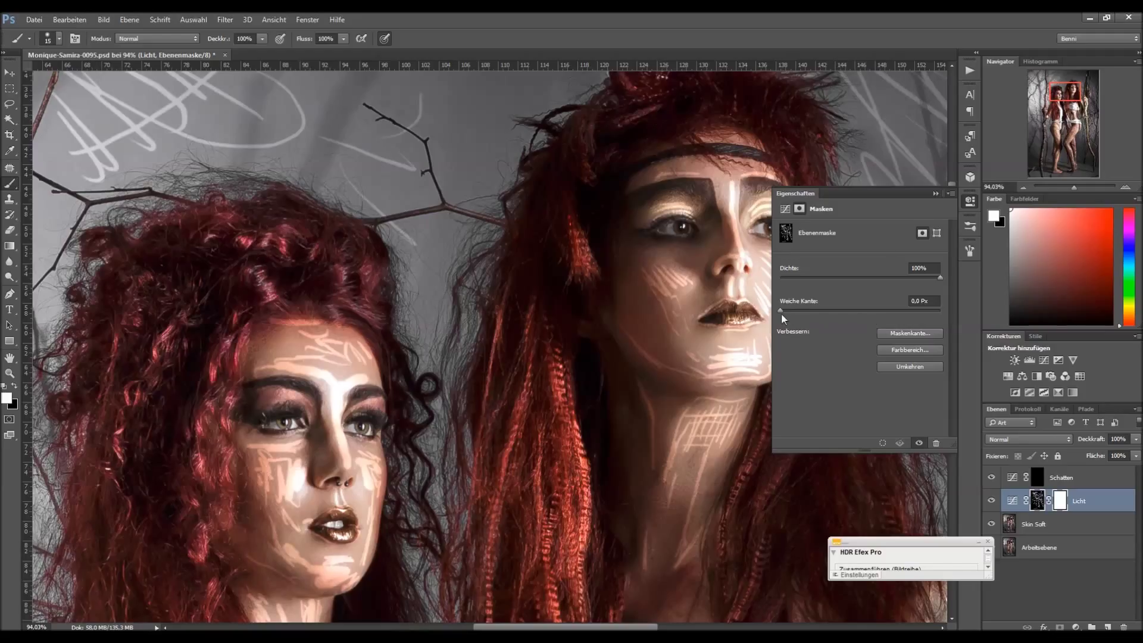
Increase the feather of the Licht layer mask until the painted highlight strokes blend softly, keeping the density at 100%.
{"action": "left_click_drag", "start_coordinate": [830, 293], "coordinate": [958, 291]}
{"action": "left_click_drag", "start_coordinate": [780, 311], "coordinate": [838, 313]}
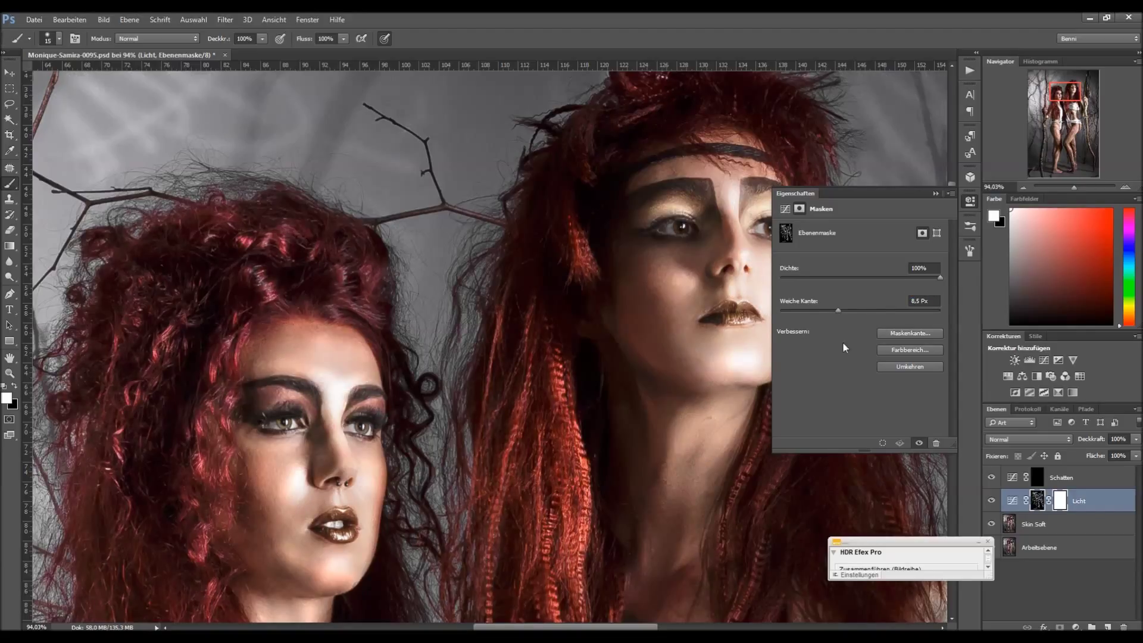
{"action": "left_click_drag", "start_coordinate": [836, 312], "coordinate": [847, 313]}
{"action": "left_click", "coordinate": [846, 310]}
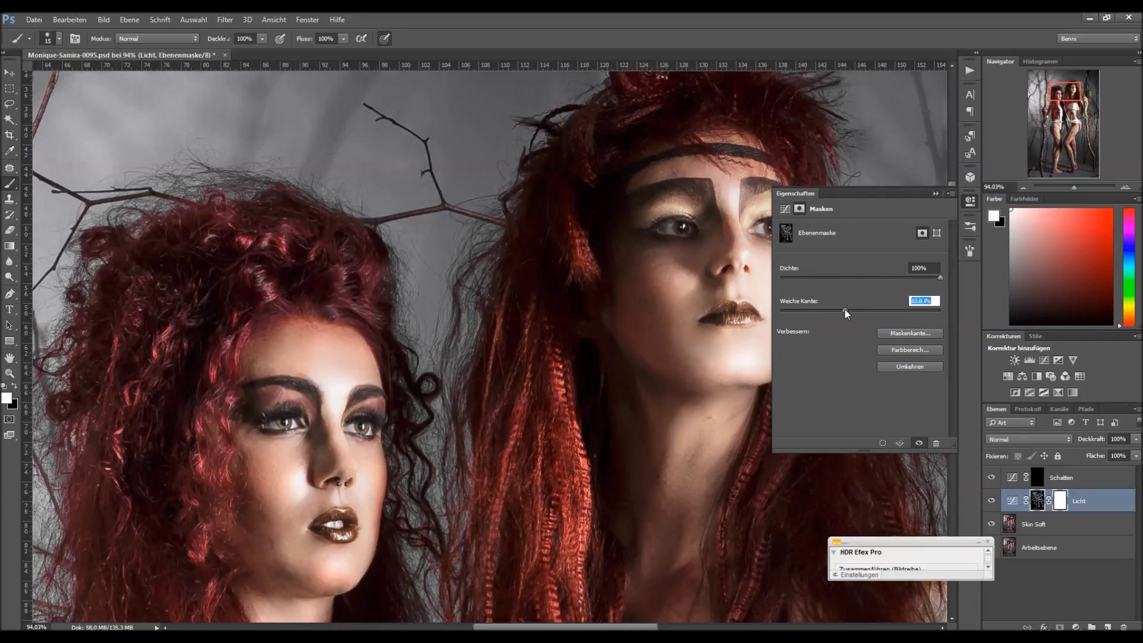
{"action": "left_click", "coordinate": [848, 311]}
{"action": "left_click", "coordinate": [934, 193]}
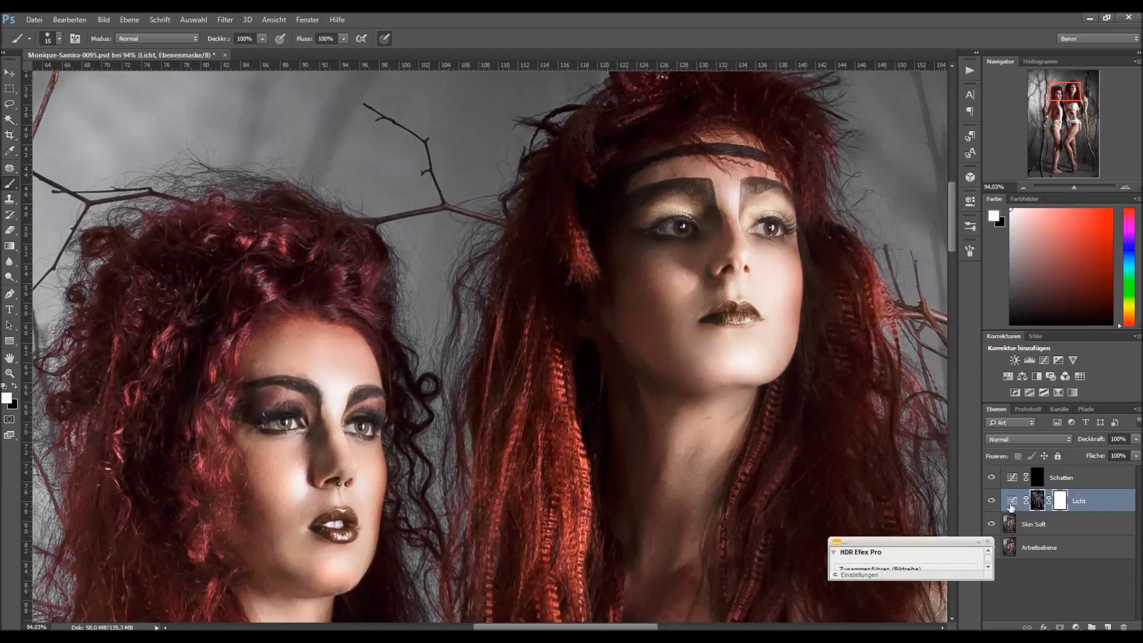
Compare the image with and without the feathered Licht layer, first close up on the faces and then at full view.
{"action": "left_click", "coordinate": [990, 501]}
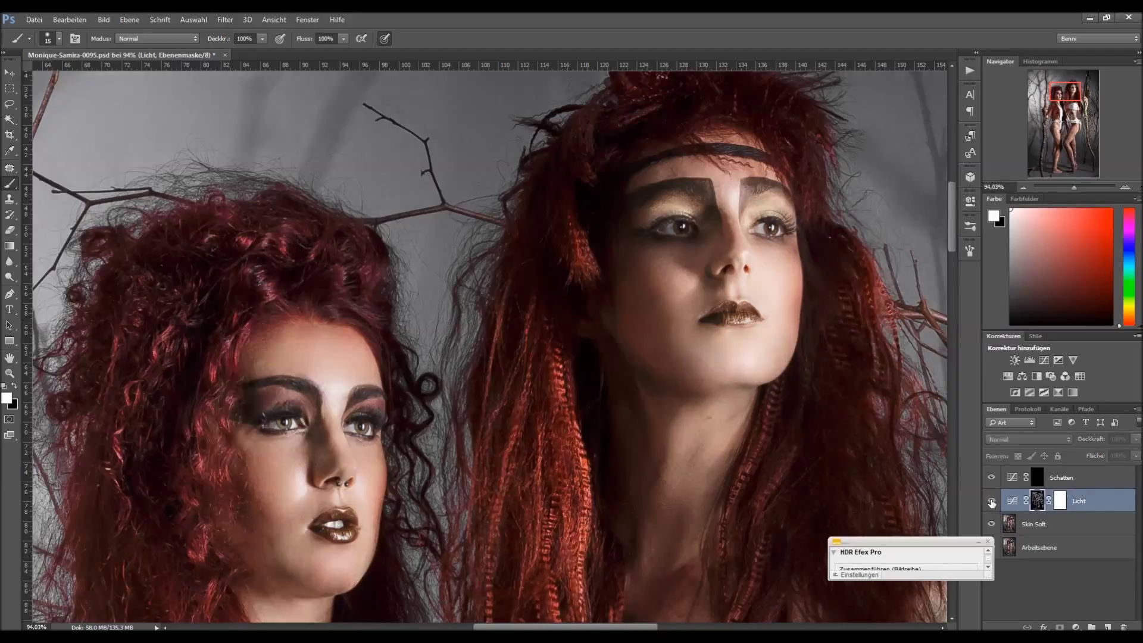
{"action": "left_click", "coordinate": [991, 502]}
{"action": "left_click", "coordinate": [991, 501]}
{"action": "left_click", "coordinate": [991, 502]}
{"action": "left_click", "coordinate": [991, 502]}
{"action": "left_click", "coordinate": [991, 502]}
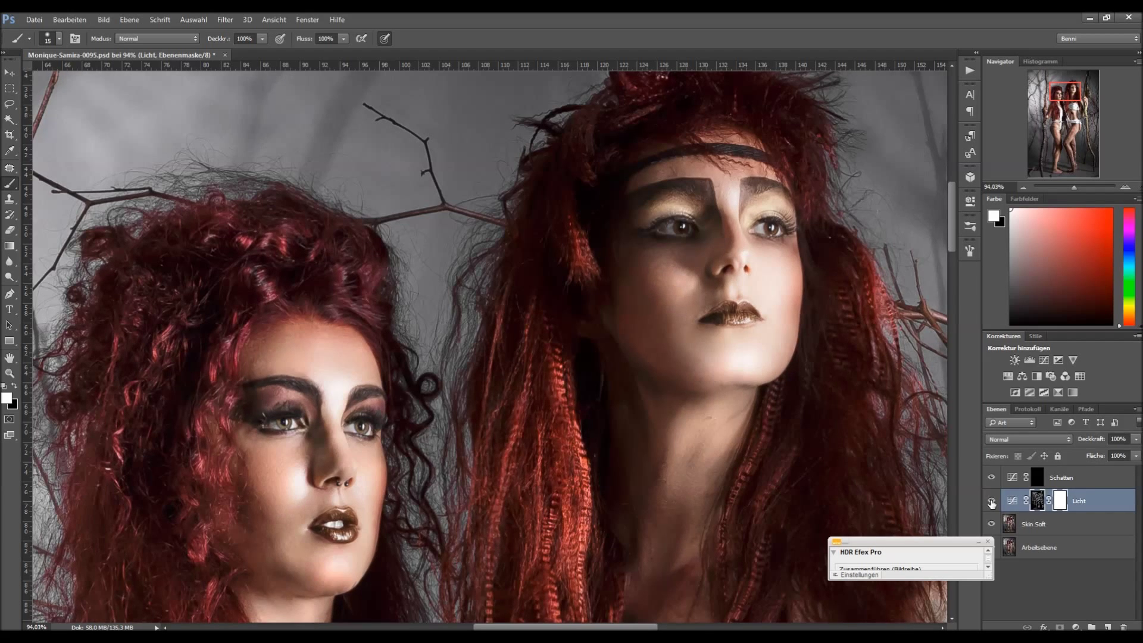
{"action": "left_click", "coordinate": [991, 501]}
{"action": "left_click", "coordinate": [990, 502]}
{"action": "left_click", "coordinate": [991, 502]}
{"action": "left_click", "coordinate": [991, 501]}
{"action": "left_click", "coordinate": [991, 502]}
{"action": "left_click", "coordinate": [991, 501]}
{"action": "key", "text": "ctrl+0"}
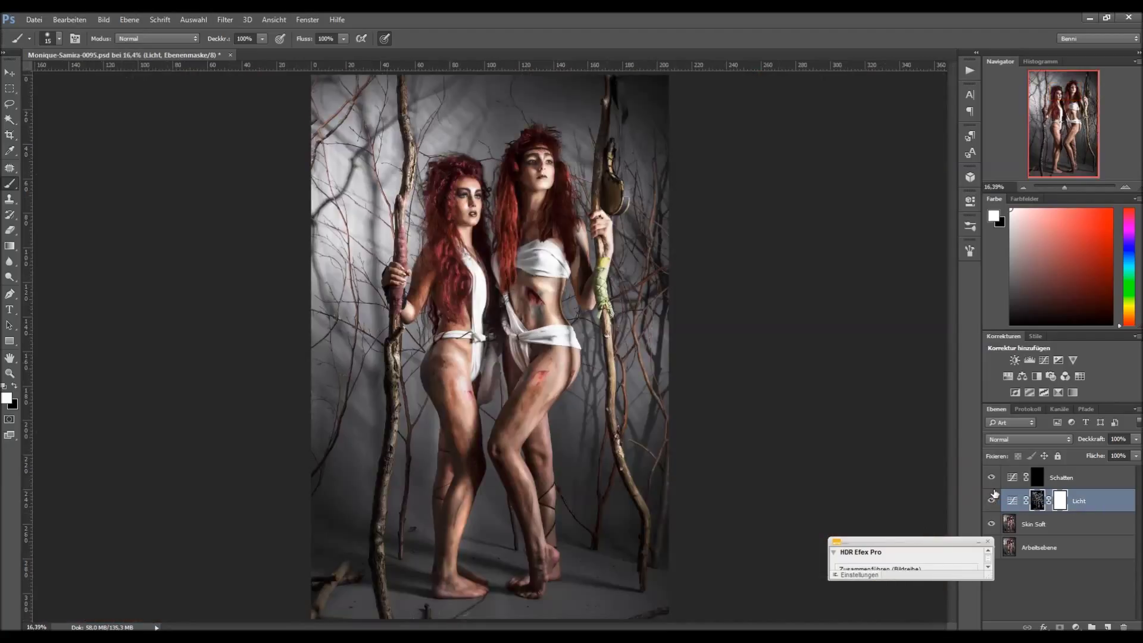
{"action": "left_click", "coordinate": [991, 501]}
{"action": "left_click", "coordinate": [991, 502]}
{"action": "left_click", "coordinate": [991, 502]}
{"action": "left_click", "coordinate": [991, 501]}
{"action": "left_click", "coordinate": [991, 501]}
{"action": "left_click", "coordinate": [991, 501]}
Remove the background highlights behind the women by painting black on the Licht mask with a 200 px brush.
{"action": "left_click", "coordinate": [15, 386]}
{"action": "mouse_move", "coordinate": [356, 207]}
{"action": "left_mouse_down"}
{"action": "mouse_move", "coordinate": [376, 156]}
{"action": "mouse_move", "coordinate": [466, 118]}
{"action": "left_mouse_up"}
{"action": "mouse_move", "coordinate": [381, 154]}
{"action": "left_mouse_down"}
{"action": "mouse_move", "coordinate": [351, 244]}
{"action": "mouse_move", "coordinate": [341, 410]}
{"action": "left_mouse_up"}
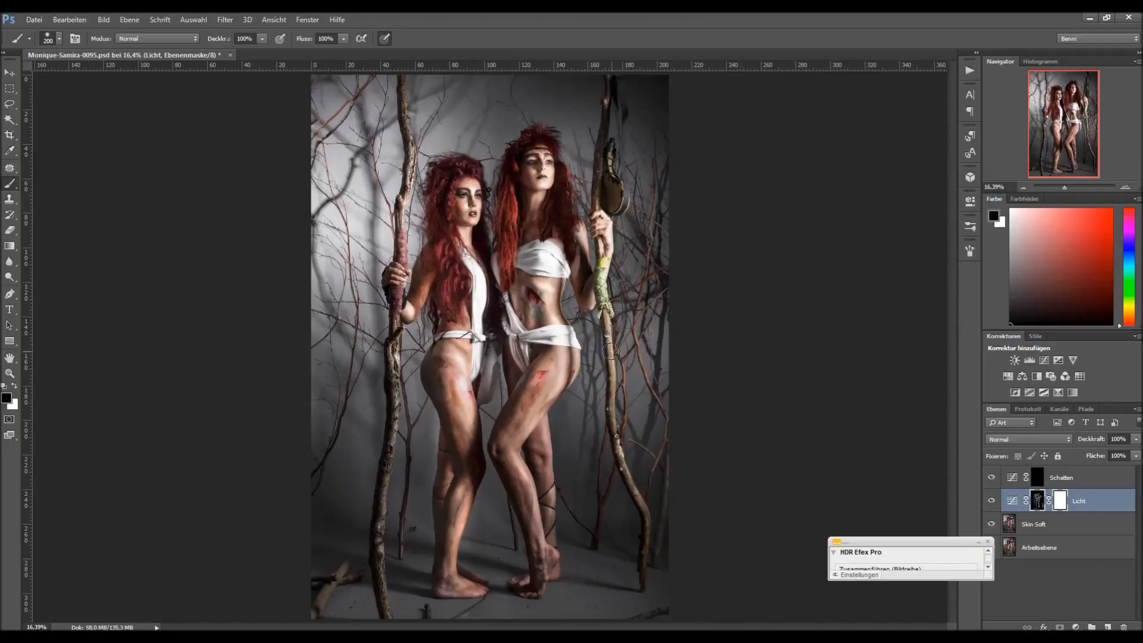
Brighten the two wooden staffs by painting white along them on the Licht mask with a 150 px brush.
{"action": "key", "text": "x"}
{"action": "left_click_drag", "start_coordinate": [610, 341], "coordinate": [629, 474]}
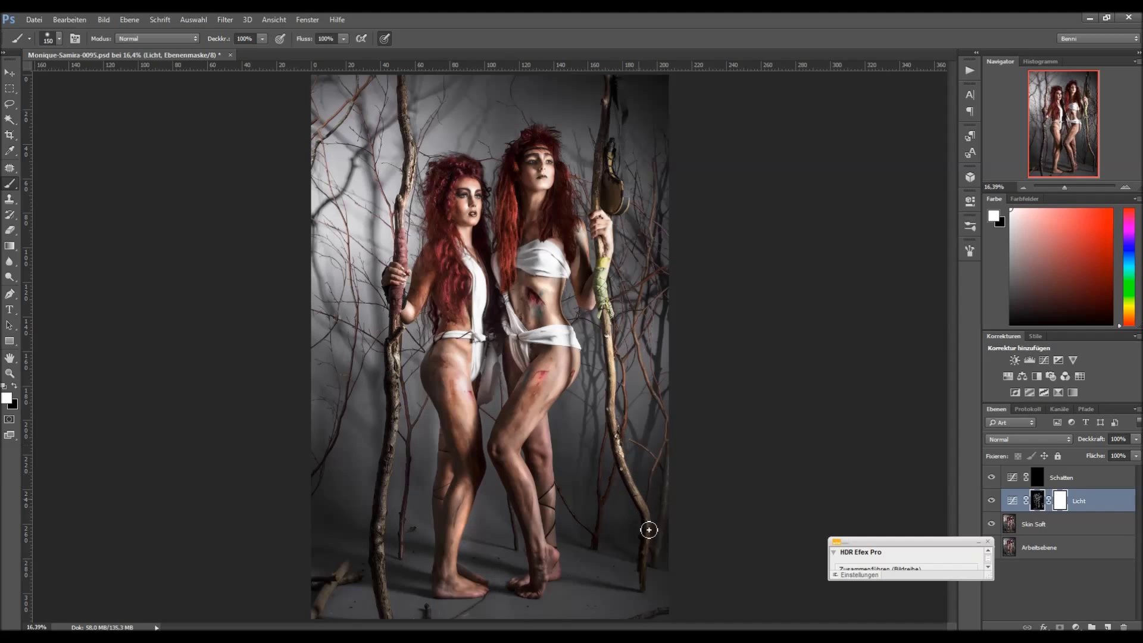
{"action": "mouse_move", "coordinate": [403, 86]}
{"action": "left_mouse_down"}
{"action": "mouse_move", "coordinate": [410, 185]}
{"action": "mouse_move", "coordinate": [404, 92]}
{"action": "left_mouse_up"}
{"action": "left_click_drag", "start_coordinate": [402, 220], "coordinate": [400, 249]}
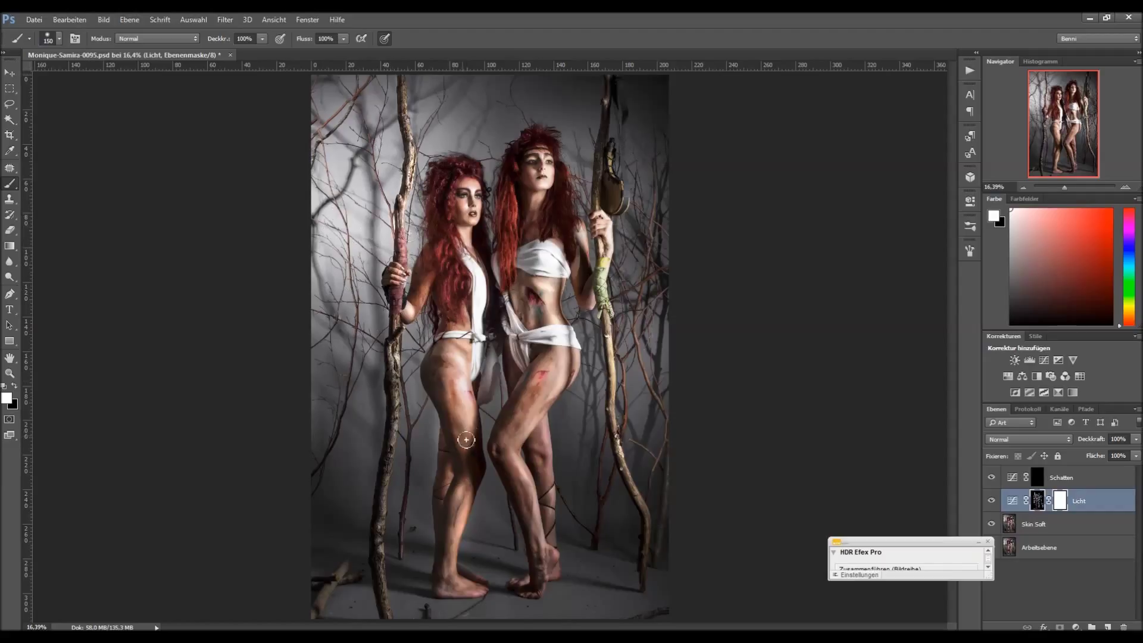
Check the effect of the reworked highlights by switching the Licht layer's visibility off and on.
{"action": "left_click", "coordinate": [991, 501]}
{"action": "left_click", "coordinate": [992, 501]}
{"action": "left_click", "coordinate": [991, 501]}
{"action": "left_click", "coordinate": [991, 501]}
{"action": "left_click", "coordinate": [992, 501]}
{"action": "left_click", "coordinate": [991, 501]}
{"action": "left_click", "coordinate": [991, 501]}
{"action": "left_click", "coordinate": [992, 502]}
{"action": "left_click", "coordinate": [992, 503]}
{"action": "left_click", "coordinate": [992, 504]}
Darken the taller woman's eyebrows and eye contours by painting white on the Schatten mask with a 10 px brush.
{"action": "left_click", "coordinate": [1058, 477]}
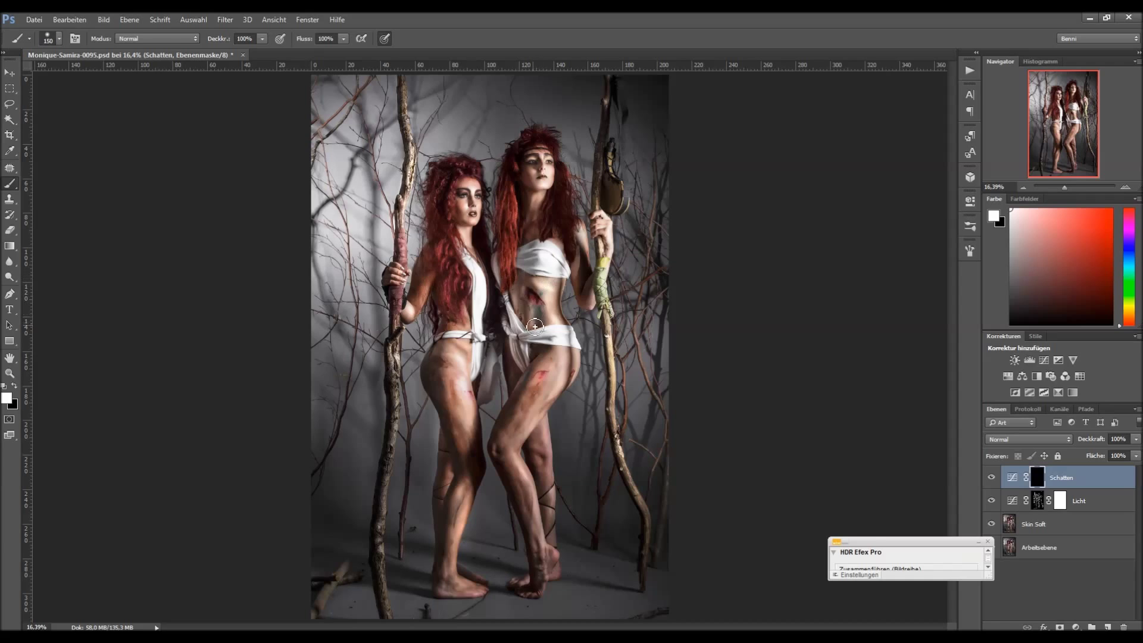
{"action": "key", "text": "z"}
{"action": "left_click_drag", "start_coordinate": [522, 185], "coordinate": [632, 482]}
{"action": "left_click_drag", "start_coordinate": [499, 200], "coordinate": [462, 539]}
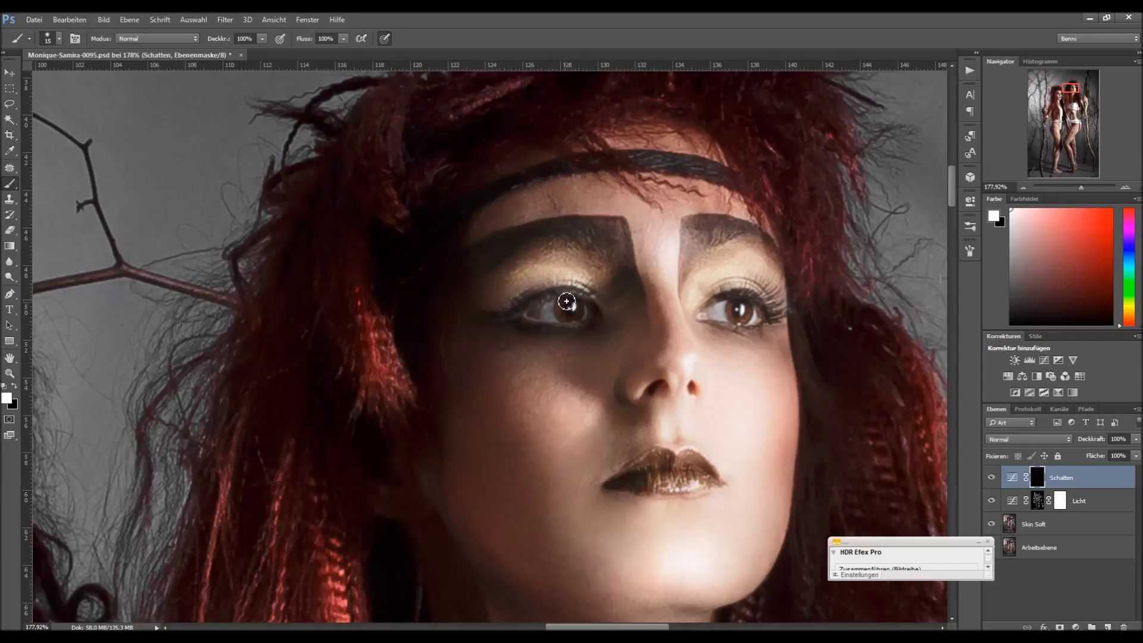
{"action": "key", "text": "bracketleft"}
{"action": "mouse_move", "coordinate": [623, 235]}
{"action": "left_mouse_down"}
{"action": "mouse_move", "coordinate": [628, 253]}
{"action": "mouse_move", "coordinate": [616, 221]}
{"action": "mouse_move", "coordinate": [542, 217]}
{"action": "mouse_move", "coordinate": [470, 258]}
{"action": "mouse_move", "coordinate": [625, 223]}
{"action": "mouse_move", "coordinate": [636, 295]}
{"action": "mouse_move", "coordinate": [609, 247]}
{"action": "mouse_move", "coordinate": [554, 240]}
{"action": "left_mouse_up"}
{"action": "mouse_move", "coordinate": [688, 270]}
{"action": "left_mouse_down"}
{"action": "mouse_move", "coordinate": [723, 225]}
{"action": "mouse_move", "coordinate": [695, 225]}
{"action": "mouse_move", "coordinate": [763, 244]}
{"action": "mouse_move", "coordinate": [741, 225]}
{"action": "mouse_move", "coordinate": [712, 238]}
{"action": "left_mouse_up"}
{"action": "left_click_drag", "start_coordinate": [719, 301], "coordinate": [768, 316]}
{"action": "mouse_move", "coordinate": [510, 314]}
{"action": "left_mouse_down"}
{"action": "mouse_move", "coordinate": [559, 293]}
{"action": "mouse_move", "coordinate": [609, 308]}
{"action": "mouse_move", "coordinate": [556, 336]}
{"action": "left_mouse_up"}
{"action": "left_click_drag", "start_coordinate": [714, 327], "coordinate": [772, 320]}
Paint shadows on the Schatten mask along the side of the taller woman's nose, at her nostrils, on her lips and below them.
{"action": "mouse_move", "coordinate": [643, 285]}
{"action": "left_mouse_down"}
{"action": "mouse_move", "coordinate": [663, 347]}
{"action": "mouse_move", "coordinate": [663, 333]}
{"action": "mouse_move", "coordinate": [657, 358]}
{"action": "mouse_move", "coordinate": [621, 391]}
{"action": "mouse_move", "coordinate": [625, 406]}
{"action": "mouse_move", "coordinate": [697, 392]}
{"action": "left_mouse_up"}
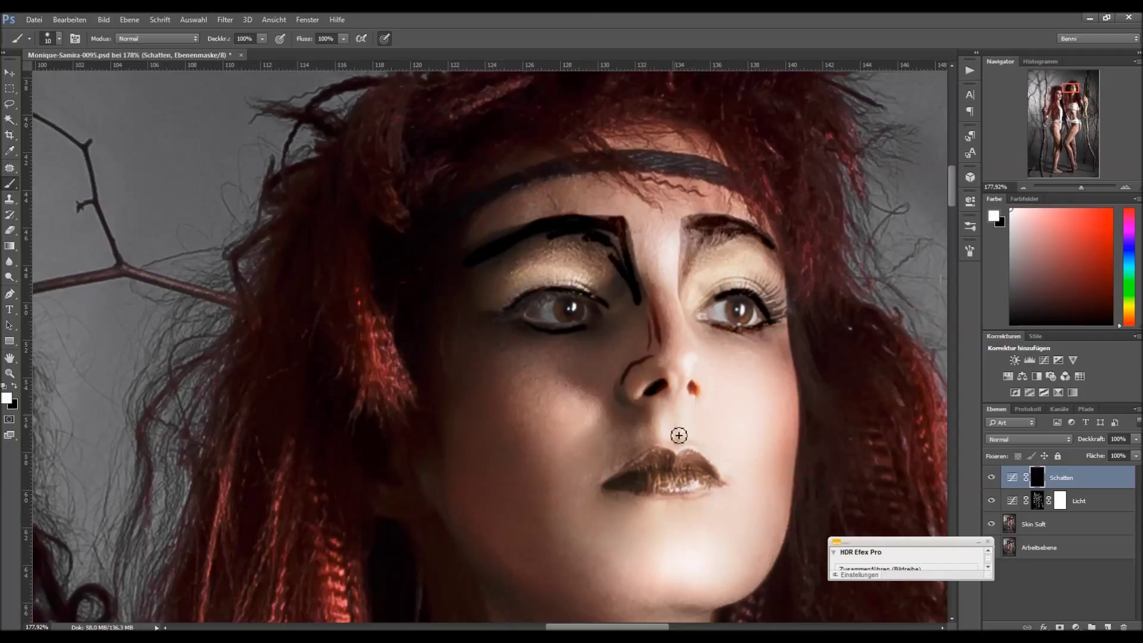
{"action": "left_click_drag", "start_coordinate": [655, 416], "coordinate": [644, 412]}
{"action": "left_click", "coordinate": [631, 412]}
{"action": "mouse_move", "coordinate": [646, 499]}
{"action": "left_mouse_down"}
{"action": "mouse_move", "coordinate": [633, 474]}
{"action": "mouse_move", "coordinate": [708, 473]}
{"action": "mouse_move", "coordinate": [673, 466]}
{"action": "mouse_move", "coordinate": [707, 469]}
{"action": "mouse_move", "coordinate": [693, 467]}
{"action": "left_mouse_up"}
{"action": "left_click", "coordinate": [643, 488]}
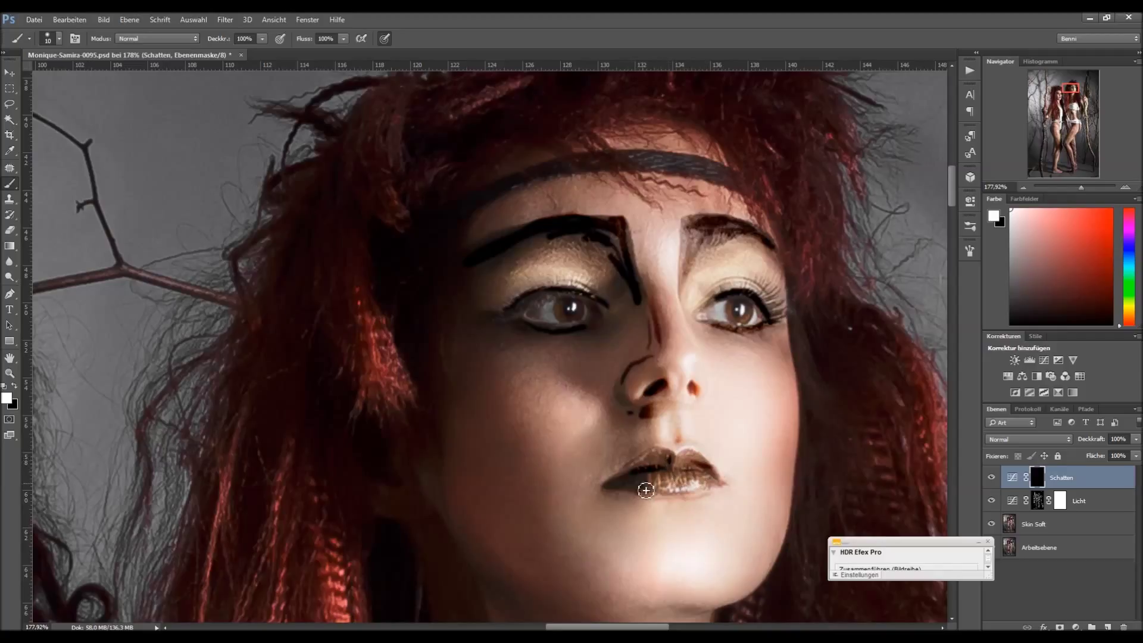
{"action": "mouse_move", "coordinate": [704, 519]}
{"action": "left_mouse_down"}
{"action": "mouse_move", "coordinate": [649, 516]}
{"action": "mouse_move", "coordinate": [684, 513]}
{"action": "left_mouse_up"}
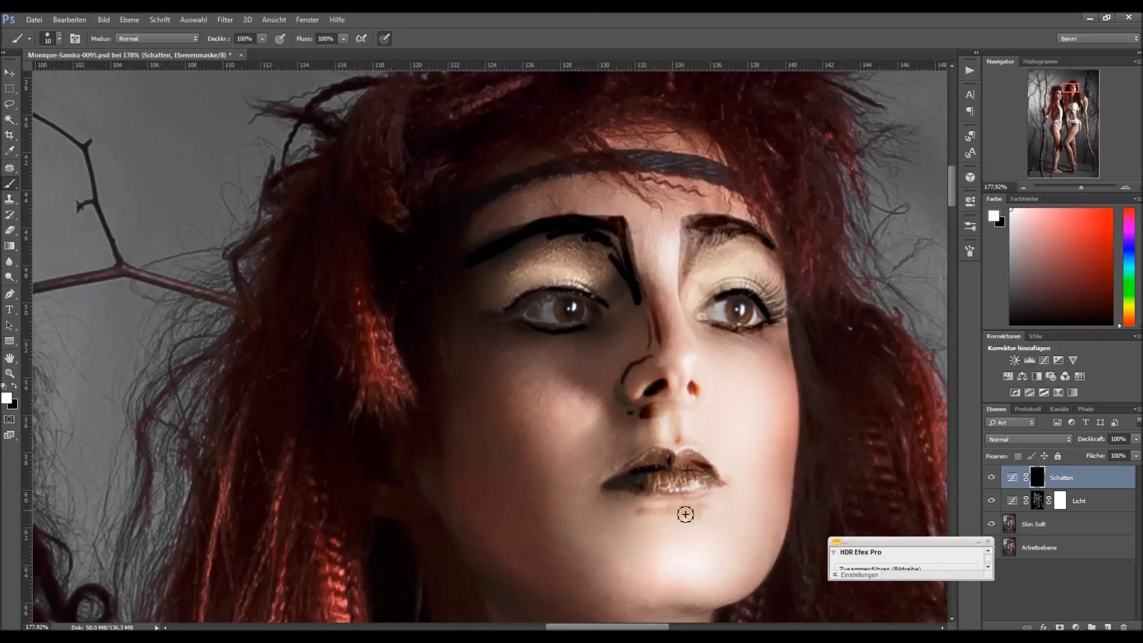
Paint shadow strokes on the Schatten mask over the taller woman's cheeks, jawline, under-eye area and above her eyebrow.
{"action": "mouse_move", "coordinate": [789, 410]}
{"action": "left_mouse_down"}
{"action": "mouse_move", "coordinate": [791, 464]}
{"action": "mouse_move", "coordinate": [793, 402]}
{"action": "mouse_move", "coordinate": [769, 461]}
{"action": "left_mouse_up"}
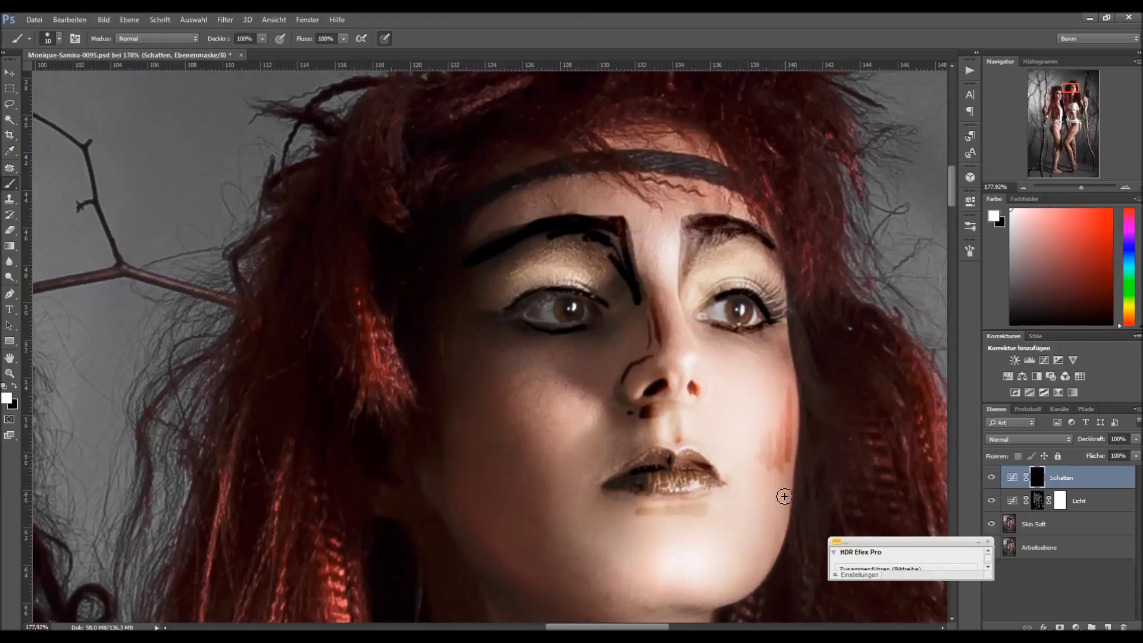
{"action": "mouse_move", "coordinate": [548, 469]}
{"action": "left_mouse_down"}
{"action": "mouse_move", "coordinate": [554, 502]}
{"action": "mouse_move", "coordinate": [544, 486]}
{"action": "mouse_move", "coordinate": [522, 507]}
{"action": "mouse_move", "coordinate": [492, 424]}
{"action": "mouse_move", "coordinate": [470, 493]}
{"action": "mouse_move", "coordinate": [465, 476]}
{"action": "mouse_move", "coordinate": [566, 562]}
{"action": "mouse_move", "coordinate": [505, 529]}
{"action": "mouse_move", "coordinate": [585, 594]}
{"action": "mouse_move", "coordinate": [684, 613]}
{"action": "left_mouse_up"}
{"action": "left_click_drag", "start_coordinate": [553, 448], "coordinate": [565, 443]}
{"action": "mouse_move", "coordinate": [570, 372]}
{"action": "left_mouse_down"}
{"action": "mouse_move", "coordinate": [605, 383]}
{"action": "mouse_move", "coordinate": [616, 344]}
{"action": "mouse_move", "coordinate": [636, 353]}
{"action": "mouse_move", "coordinate": [629, 315]}
{"action": "mouse_move", "coordinate": [567, 349]}
{"action": "mouse_move", "coordinate": [471, 346]}
{"action": "mouse_move", "coordinate": [573, 379]}
{"action": "mouse_move", "coordinate": [470, 330]}
{"action": "left_mouse_up"}
{"action": "mouse_move", "coordinate": [593, 255]}
{"action": "left_mouse_down"}
{"action": "mouse_move", "coordinate": [472, 280]}
{"action": "mouse_move", "coordinate": [543, 191]}
{"action": "mouse_move", "coordinate": [563, 214]}
{"action": "mouse_move", "coordinate": [475, 225]}
{"action": "left_mouse_up"}
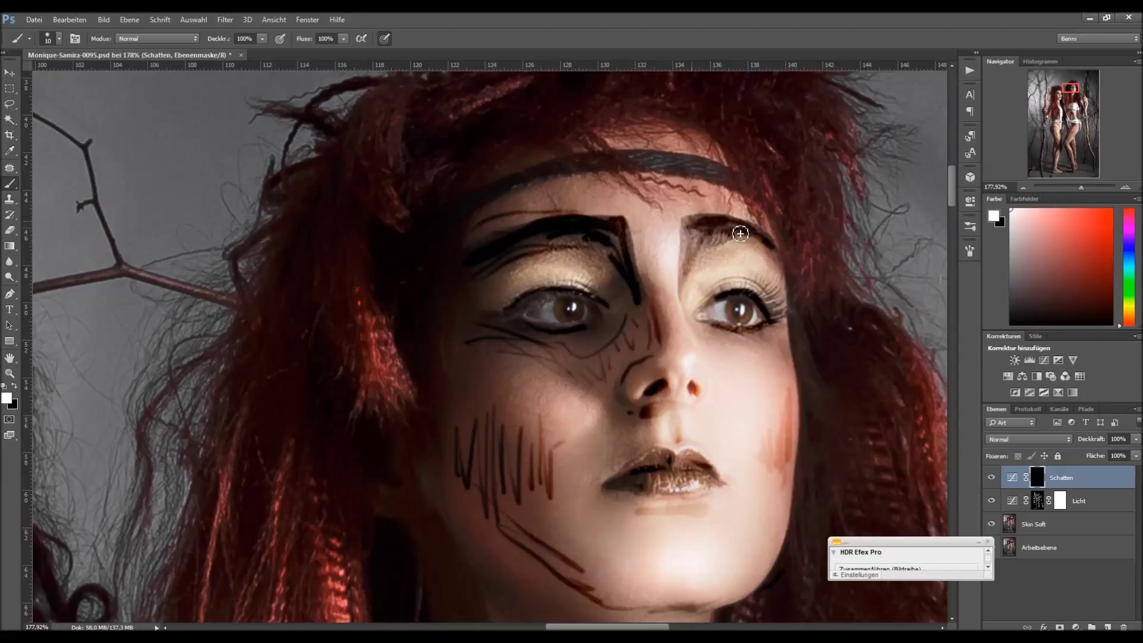
Paint shadow strokes on the Schatten mask along the taller woman's headband, on her lips and below her lower lip.
{"action": "mouse_move", "coordinate": [527, 175]}
{"action": "left_mouse_down"}
{"action": "mouse_move", "coordinate": [613, 165]}
{"action": "mouse_move", "coordinate": [489, 196]}
{"action": "mouse_move", "coordinate": [685, 182]}
{"action": "left_mouse_up"}
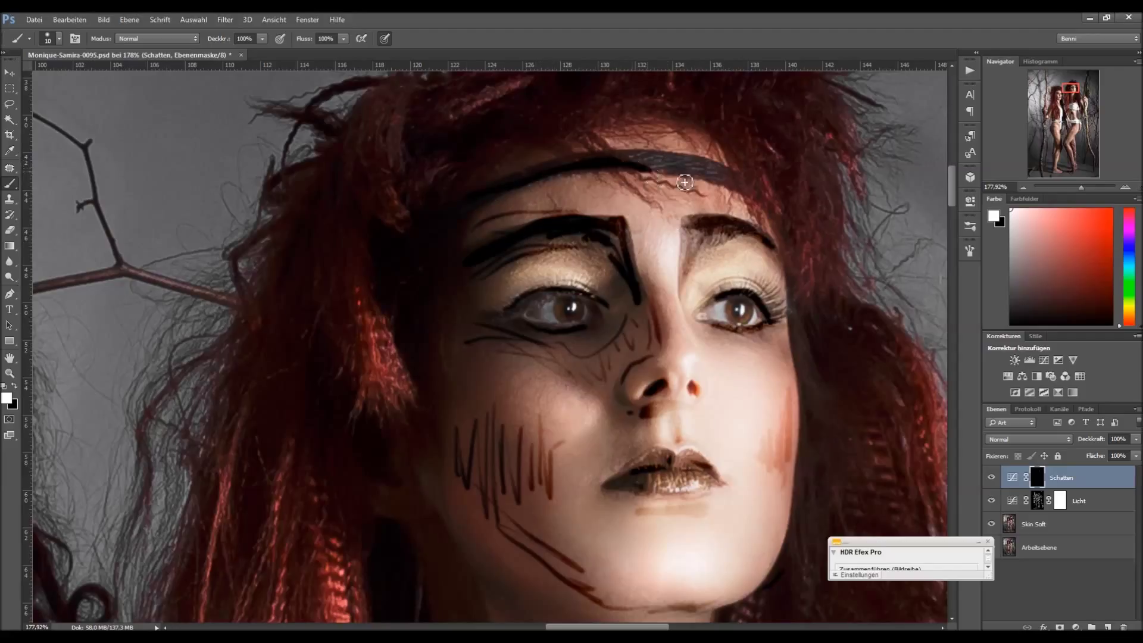
{"action": "mouse_move", "coordinate": [615, 391]}
{"action": "left_mouse_down"}
{"action": "mouse_move", "coordinate": [620, 462]}
{"action": "mouse_move", "coordinate": [637, 452]}
{"action": "mouse_move", "coordinate": [666, 466]}
{"action": "mouse_move", "coordinate": [679, 482]}
{"action": "mouse_move", "coordinate": [662, 494]}
{"action": "mouse_move", "coordinate": [690, 494]}
{"action": "left_mouse_up"}
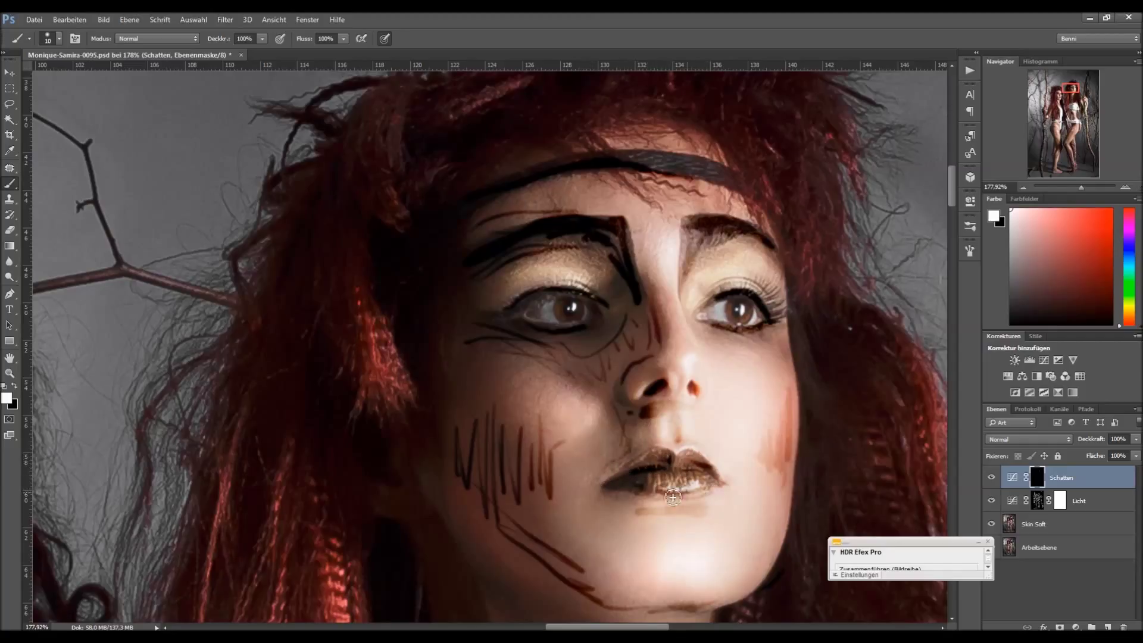
{"action": "left_click_drag", "start_coordinate": [506, 536], "coordinate": [498, 241]}
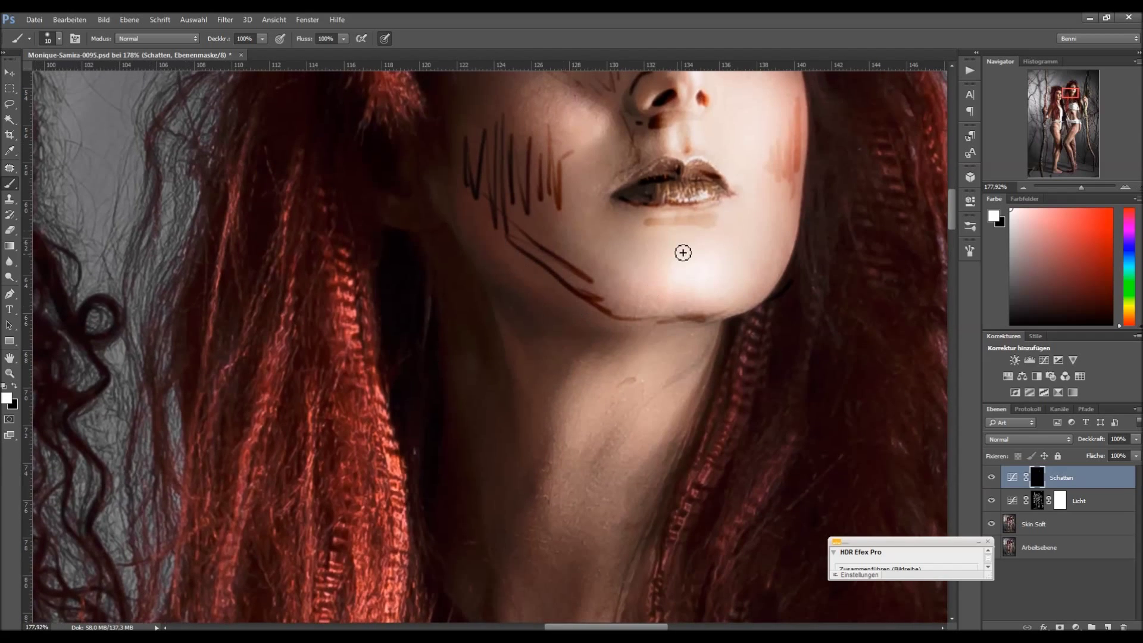
{"action": "mouse_move", "coordinate": [632, 217]}
{"action": "left_mouse_down"}
{"action": "mouse_move", "coordinate": [666, 238]}
{"action": "mouse_move", "coordinate": [707, 240]}
{"action": "left_mouse_up"}
Paint shadows on the Schatten mask under the taller woman's jaw and along the muscles and edges of her neck.
{"action": "mouse_move", "coordinate": [625, 326]}
{"action": "left_mouse_down"}
{"action": "mouse_move", "coordinate": [566, 384]}
{"action": "mouse_move", "coordinate": [543, 477]}
{"action": "left_mouse_up"}
{"action": "left_click_drag", "start_coordinate": [549, 348], "coordinate": [547, 387]}
{"action": "mouse_move", "coordinate": [553, 347]}
{"action": "left_mouse_down"}
{"action": "mouse_move", "coordinate": [538, 328]}
{"action": "mouse_move", "coordinate": [461, 247]}
{"action": "mouse_move", "coordinate": [556, 345]}
{"action": "left_mouse_up"}
{"action": "left_click_drag", "start_coordinate": [564, 351], "coordinate": [552, 384]}
{"action": "mouse_move", "coordinate": [632, 380]}
{"action": "left_mouse_down"}
{"action": "mouse_move", "coordinate": [603, 483]}
{"action": "mouse_move", "coordinate": [618, 385]}
{"action": "mouse_move", "coordinate": [548, 616]}
{"action": "left_mouse_up"}
{"action": "mouse_move", "coordinate": [494, 359]}
{"action": "left_mouse_down"}
{"action": "mouse_move", "coordinate": [522, 454]}
{"action": "mouse_move", "coordinate": [515, 443]}
{"action": "mouse_move", "coordinate": [497, 613]}
{"action": "left_mouse_up"}
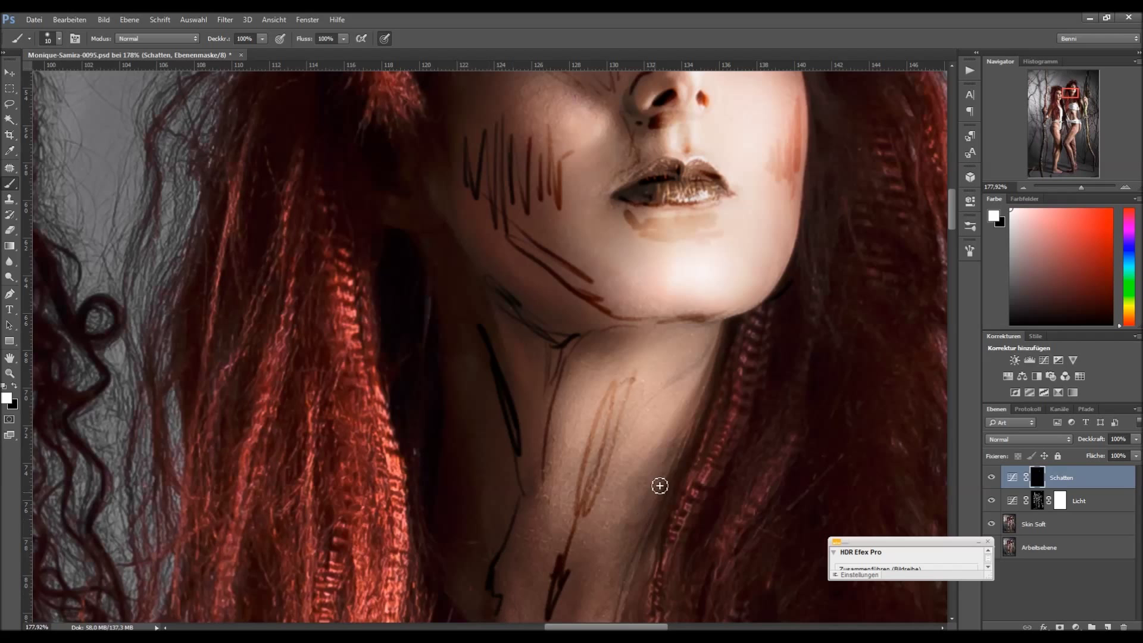
{"action": "mouse_move", "coordinate": [671, 464]}
{"action": "left_mouse_down"}
{"action": "mouse_move", "coordinate": [687, 418]}
{"action": "mouse_move", "coordinate": [616, 619]}
{"action": "left_mouse_up"}
Paint shadows on the Schatten mask over the taller woman's collarbone area, above her white top, on her shoulder and beside her neck.
{"action": "key", "text": "space"}
{"action": "left_click_drag", "start_coordinate": [527, 568], "coordinate": [529, 226]}
{"action": "left_click_drag", "start_coordinate": [550, 325], "coordinate": [526, 373]}
{"action": "left_click_drag", "start_coordinate": [549, 299], "coordinate": [563, 366]}
{"action": "mouse_move", "coordinate": [487, 471]}
{"action": "left_mouse_down"}
{"action": "mouse_move", "coordinate": [563, 528]}
{"action": "mouse_move", "coordinate": [615, 482]}
{"action": "mouse_move", "coordinate": [600, 421]}
{"action": "left_mouse_up"}
{"action": "mouse_move", "coordinate": [783, 538]}
{"action": "left_mouse_down"}
{"action": "mouse_move", "coordinate": [787, 374]}
{"action": "mouse_move", "coordinate": [752, 483]}
{"action": "mouse_move", "coordinate": [754, 455]}
{"action": "mouse_move", "coordinate": [817, 390]}
{"action": "mouse_move", "coordinate": [816, 359]}
{"action": "mouse_move", "coordinate": [795, 343]}
{"action": "mouse_move", "coordinate": [806, 408]}
{"action": "mouse_move", "coordinate": [828, 413]}
{"action": "mouse_move", "coordinate": [676, 341]}
{"action": "mouse_move", "coordinate": [667, 399]}
{"action": "mouse_move", "coordinate": [642, 409]}
{"action": "mouse_move", "coordinate": [641, 251]}
{"action": "mouse_move", "coordinate": [654, 214]}
{"action": "left_mouse_up"}
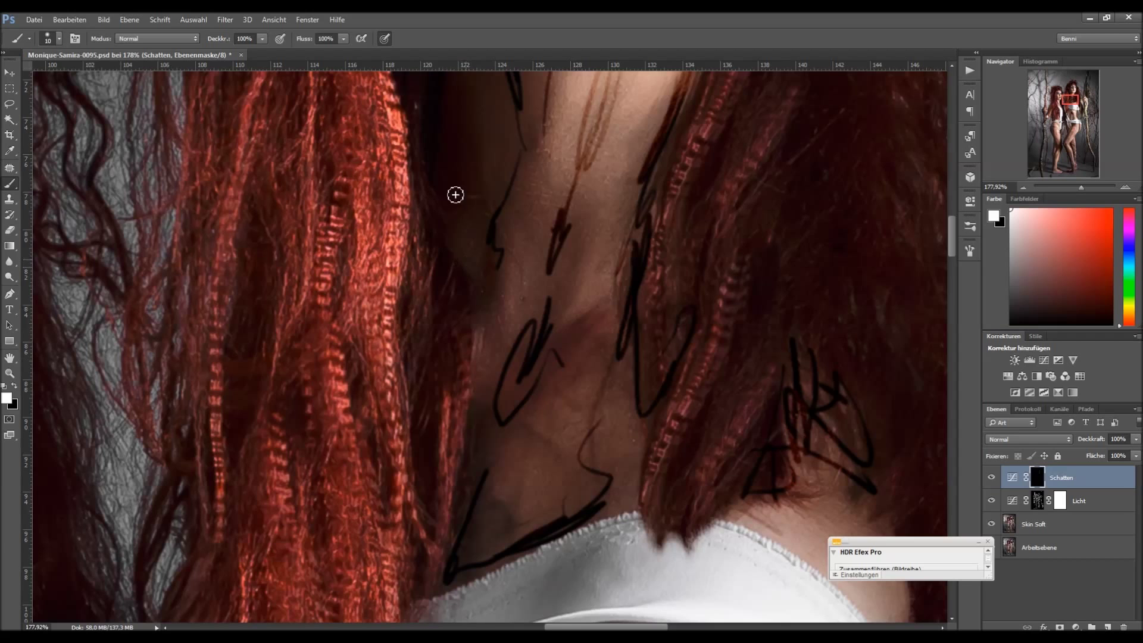
{"action": "mouse_move", "coordinate": [472, 207]}
{"action": "left_mouse_down"}
{"action": "mouse_move", "coordinate": [495, 116]}
{"action": "mouse_move", "coordinate": [490, 204]}
{"action": "left_mouse_up"}
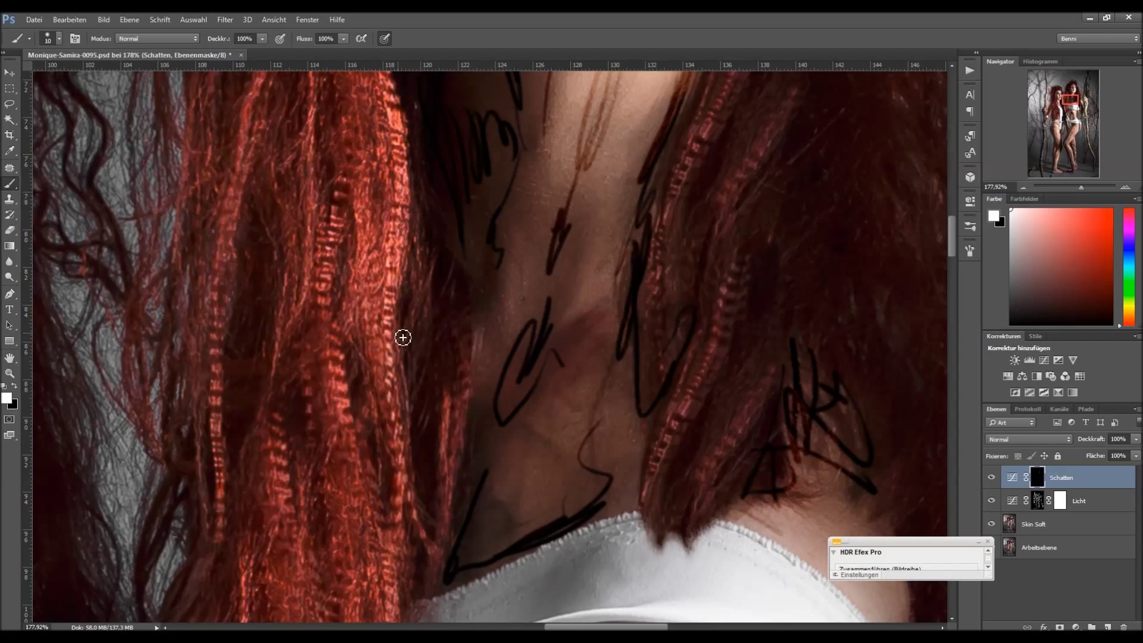
Paint shadow strokes on the Schatten mask through the shorter woman's hair, from the crown down to the ends over her shoulder.
{"action": "key", "text": "z"}
{"action": "left_click_drag", "start_coordinate": [409, 323], "coordinate": [348, 144]}
{"action": "key", "text": "b"}
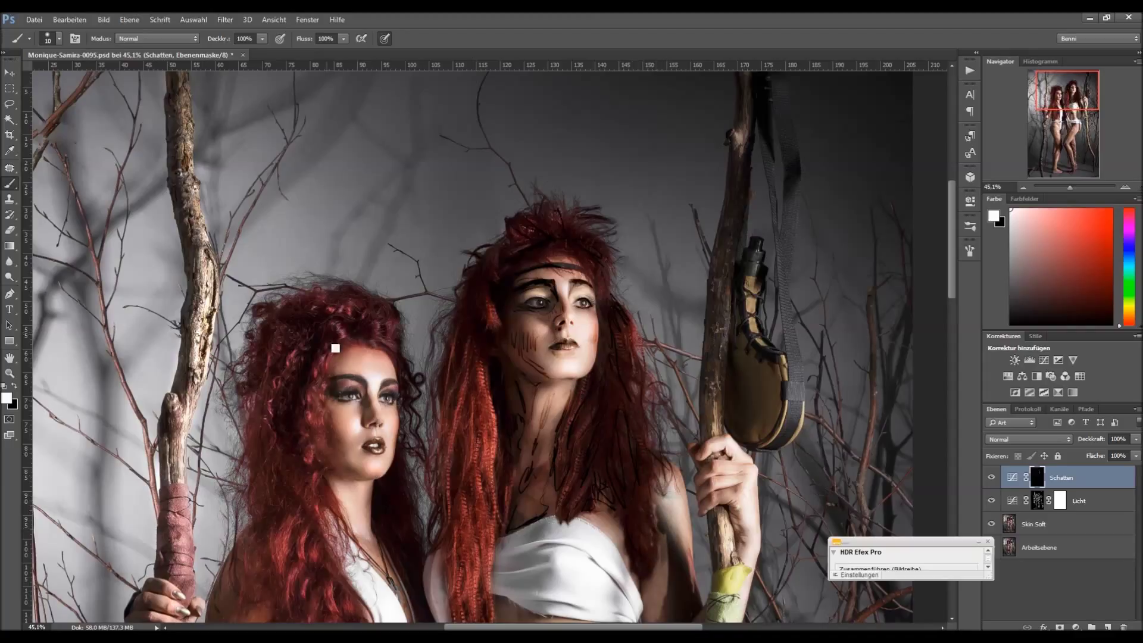
{"action": "left_click_drag", "start_coordinate": [353, 292], "coordinate": [361, 329]}
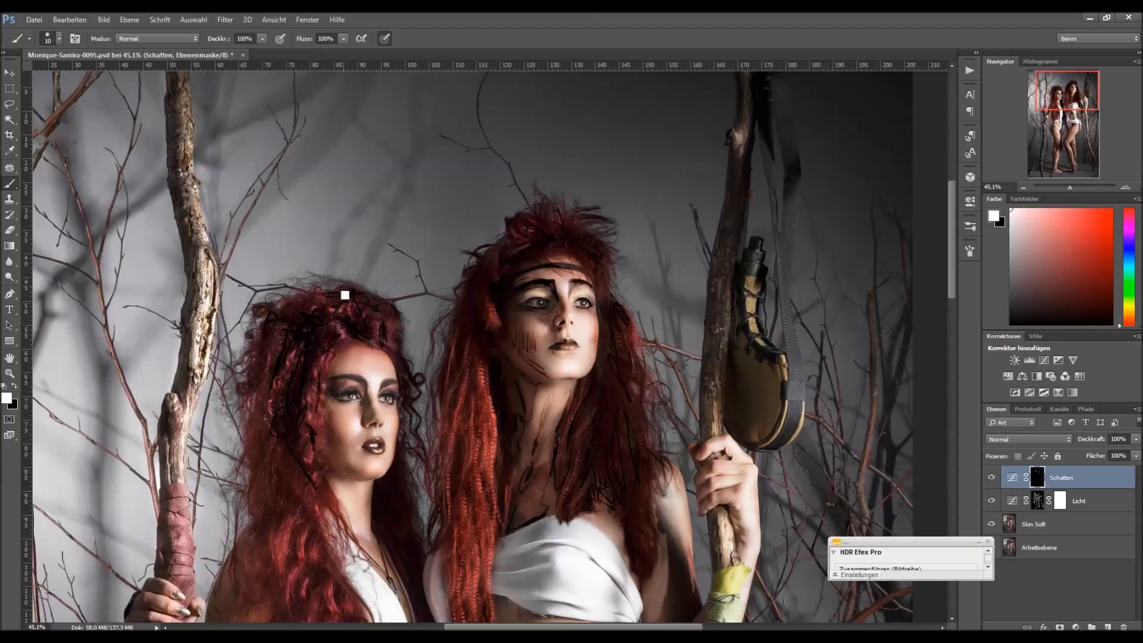
{"action": "left_click_drag", "start_coordinate": [286, 488], "coordinate": [318, 544]}
{"action": "mouse_move", "coordinate": [278, 506]}
{"action": "left_mouse_down"}
{"action": "mouse_move", "coordinate": [276, 540]}
{"action": "mouse_move", "coordinate": [299, 497]}
{"action": "mouse_move", "coordinate": [266, 441]}
{"action": "mouse_move", "coordinate": [252, 477]}
{"action": "mouse_move", "coordinate": [258, 554]}
{"action": "mouse_move", "coordinate": [276, 615]}
{"action": "mouse_move", "coordinate": [298, 551]}
{"action": "mouse_move", "coordinate": [296, 628]}
{"action": "left_mouse_up"}
{"action": "left_click_drag", "start_coordinate": [314, 574], "coordinate": [303, 609]}
{"action": "left_click_drag", "start_coordinate": [329, 571], "coordinate": [322, 610]}
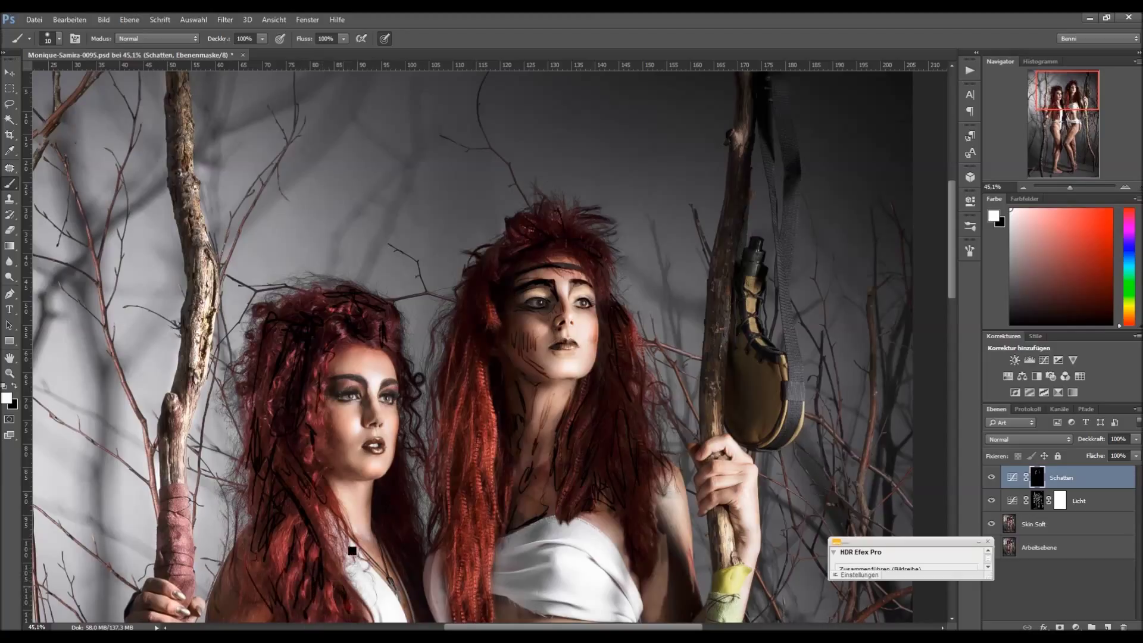
Darken both of the shorter woman's eyebrows with strokes on the Schatten mask.
{"action": "key", "text": "z"}
{"action": "mouse_move", "coordinate": [351, 362]}
{"action": "left_mouse_down"}
{"action": "mouse_move", "coordinate": [452, 453]}
{"action": "mouse_move", "coordinate": [416, 280]}
{"action": "mouse_move", "coordinate": [423, 226]}
{"action": "left_mouse_up"}
{"action": "key", "text": "b"}
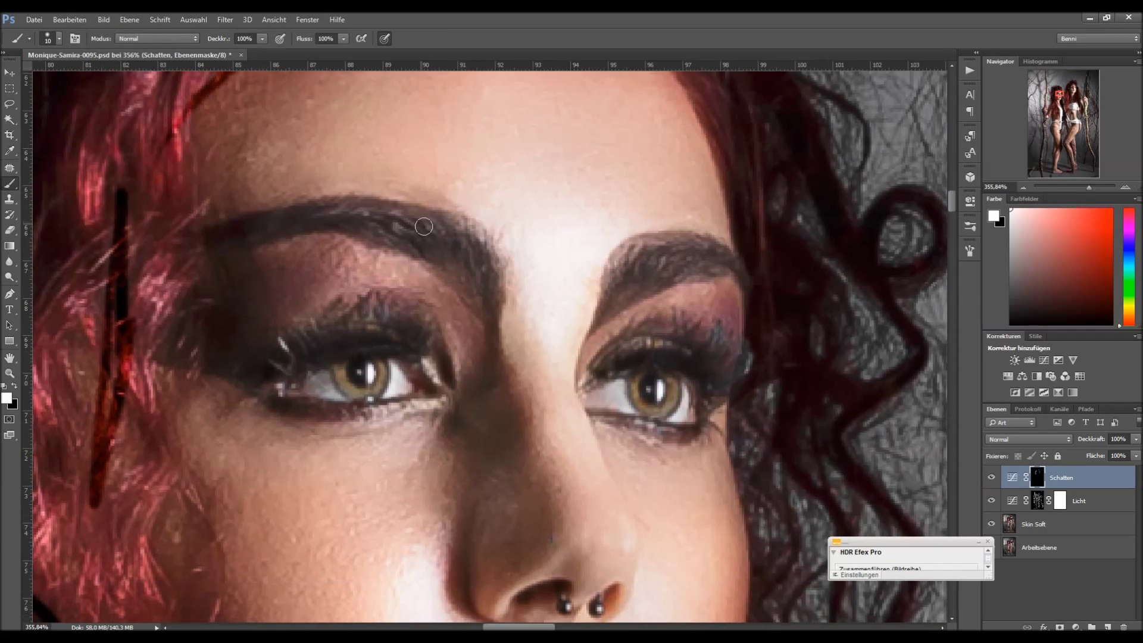
{"action": "left_click_drag", "start_coordinate": [492, 321], "coordinate": [466, 263]}
{"action": "left_click_drag", "start_coordinate": [375, 220], "coordinate": [225, 244]}
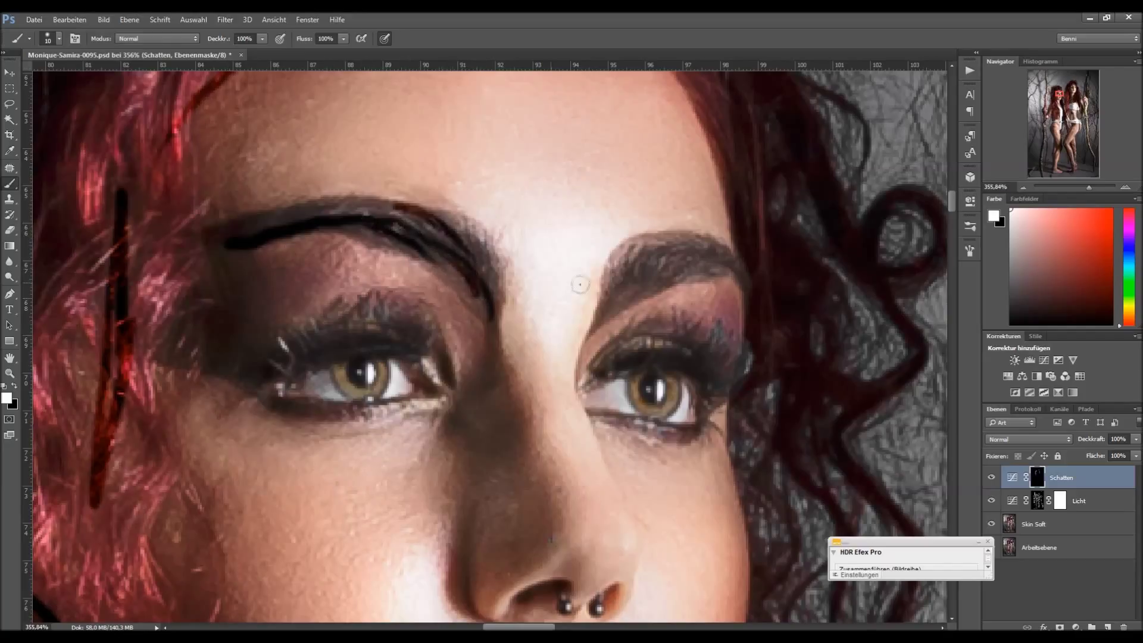
{"action": "mouse_move", "coordinate": [613, 309]}
{"action": "left_mouse_down"}
{"action": "mouse_move", "coordinate": [714, 264]}
{"action": "mouse_move", "coordinate": [691, 263]}
{"action": "left_mouse_up"}
Paint shadows on the Schatten mask over the shorter woman's outer eyelids and along her upper and lower lash lines.
{"action": "mouse_move", "coordinate": [729, 325]}
{"action": "left_mouse_down"}
{"action": "mouse_move", "coordinate": [726, 293]}
{"action": "mouse_move", "coordinate": [734, 320]}
{"action": "left_mouse_up"}
{"action": "mouse_move", "coordinate": [324, 298]}
{"action": "left_mouse_down"}
{"action": "mouse_move", "coordinate": [288, 309]}
{"action": "mouse_move", "coordinate": [271, 295]}
{"action": "mouse_move", "coordinate": [219, 298]}
{"action": "mouse_move", "coordinate": [223, 271]}
{"action": "left_mouse_up"}
{"action": "left_click_drag", "start_coordinate": [278, 353], "coordinate": [393, 333]}
{"action": "mouse_move", "coordinate": [289, 406]}
{"action": "left_mouse_down"}
{"action": "mouse_move", "coordinate": [316, 418]}
{"action": "mouse_move", "coordinate": [439, 405]}
{"action": "left_mouse_up"}
{"action": "mouse_move", "coordinate": [398, 345]}
{"action": "left_mouse_down"}
{"action": "mouse_move", "coordinate": [439, 384]}
{"action": "mouse_move", "coordinate": [417, 344]}
{"action": "left_mouse_up"}
{"action": "left_click_drag", "start_coordinate": [618, 348], "coordinate": [713, 357]}
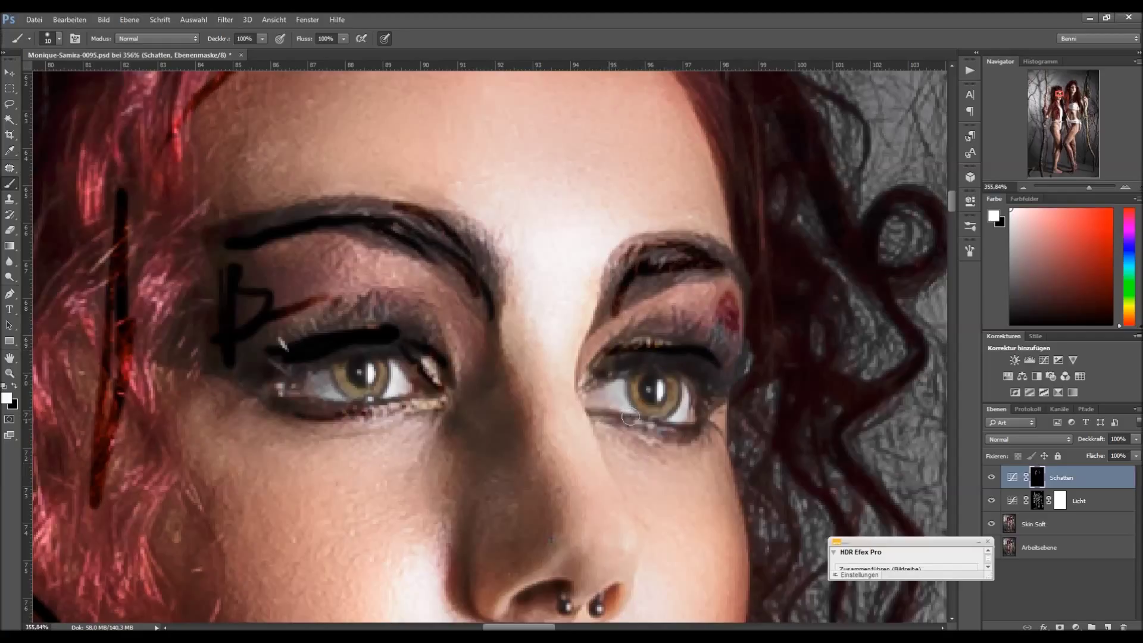
{"action": "mouse_move", "coordinate": [619, 418]}
{"action": "left_mouse_down"}
{"action": "mouse_move", "coordinate": [665, 433]}
{"action": "mouse_move", "coordinate": [724, 391]}
{"action": "left_mouse_up"}
Paint shadow strokes on the Schatten mask along the side of the shorter woman's nose, at her nostril and inner eye corner.
{"action": "mouse_move", "coordinate": [501, 356]}
{"action": "left_mouse_down"}
{"action": "mouse_move", "coordinate": [536, 429]}
{"action": "mouse_move", "coordinate": [549, 515]}
{"action": "left_mouse_up"}
{"action": "left_click_drag", "start_coordinate": [496, 382], "coordinate": [552, 537]}
{"action": "mouse_move", "coordinate": [509, 433]}
{"action": "left_mouse_down"}
{"action": "mouse_move", "coordinate": [517, 534]}
{"action": "mouse_move", "coordinate": [500, 517]}
{"action": "left_mouse_up"}
{"action": "left_click_drag", "start_coordinate": [479, 459], "coordinate": [460, 579]}
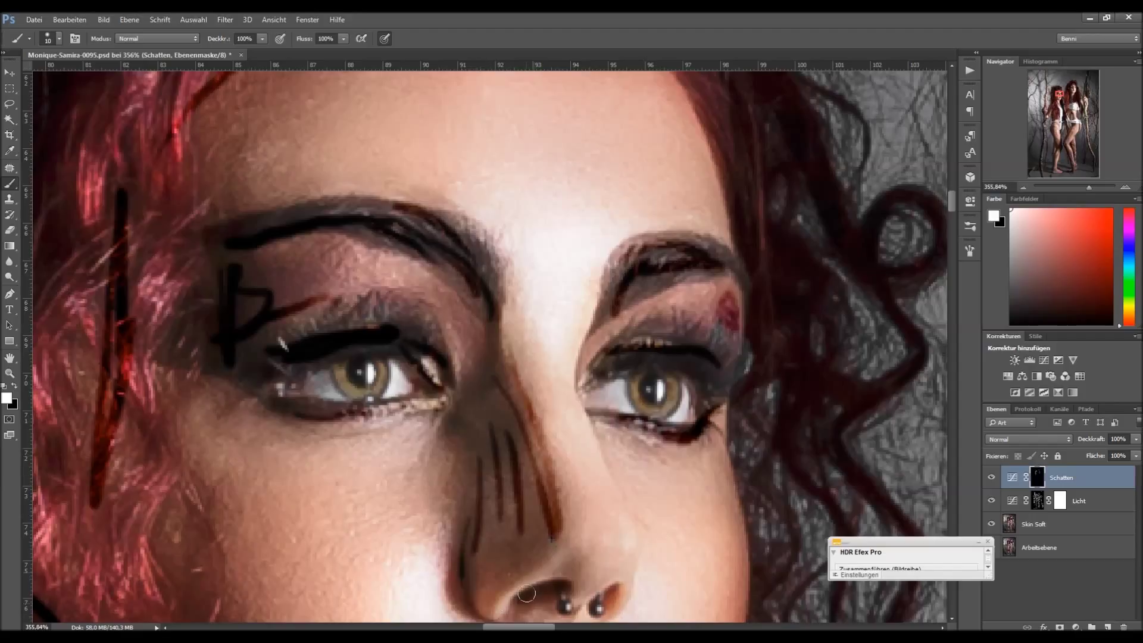
{"action": "left_click_drag", "start_coordinate": [555, 589], "coordinate": [518, 599]}
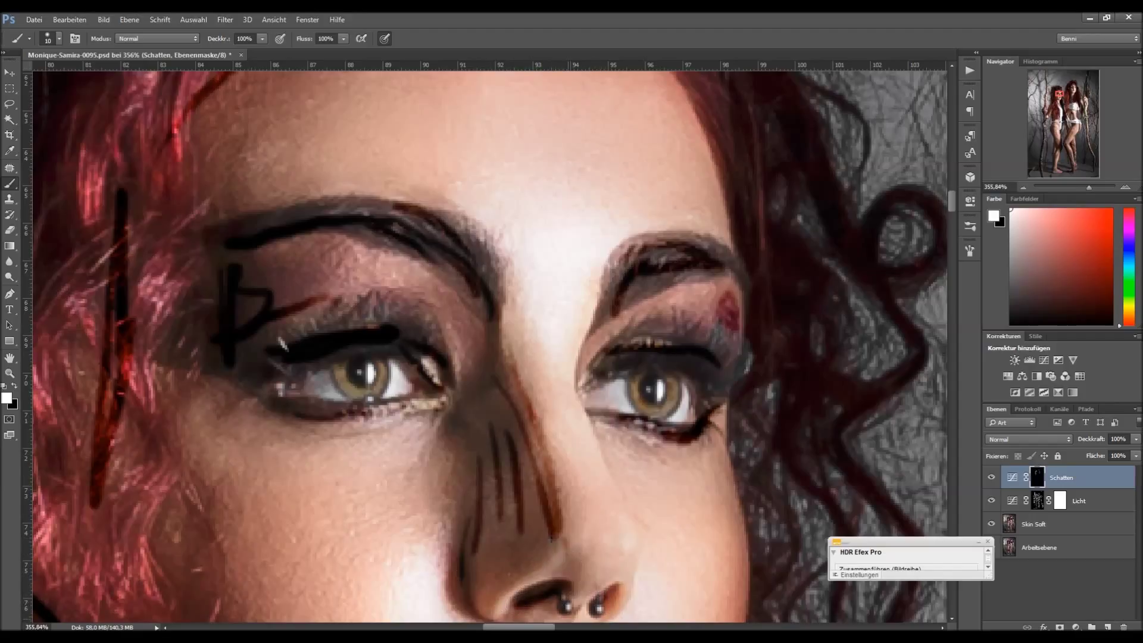
{"action": "mouse_move", "coordinate": [490, 300]}
{"action": "left_mouse_down"}
{"action": "mouse_move", "coordinate": [488, 370]}
{"action": "mouse_move", "coordinate": [469, 419]}
{"action": "left_mouse_up"}
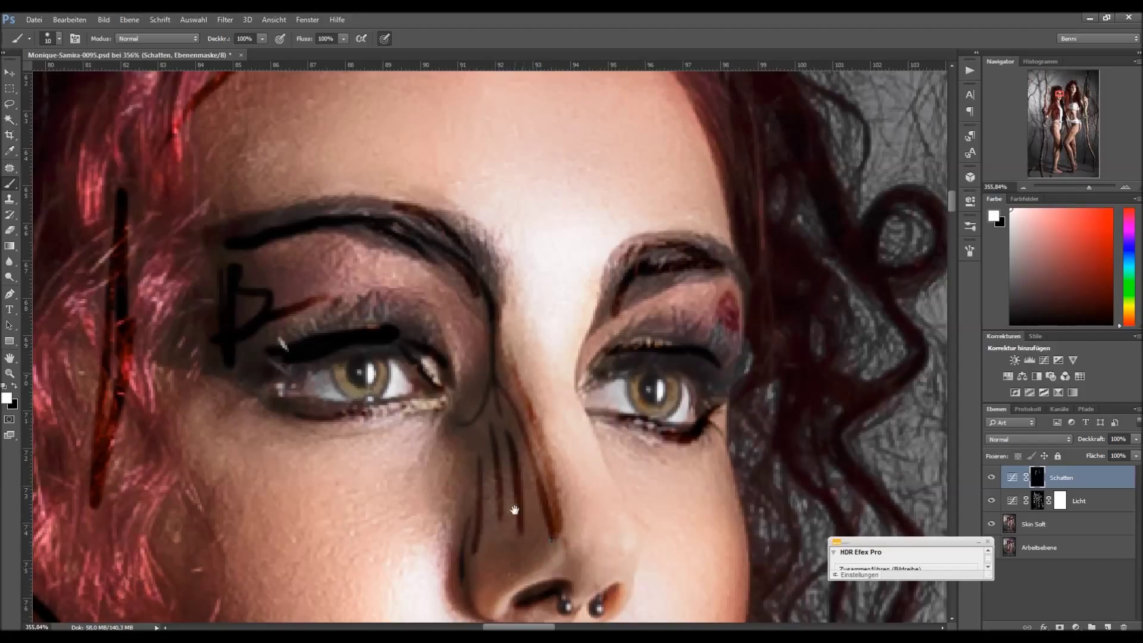
Paint shadows on the Schatten mask on and around the shorter woman's lips, over her cheek and temple and along her jawline.
{"action": "left_click_drag", "start_coordinate": [536, 582], "coordinate": [499, 256]}
{"action": "mouse_move", "coordinate": [530, 317]}
{"action": "left_mouse_down"}
{"action": "mouse_move", "coordinate": [532, 335]}
{"action": "mouse_move", "coordinate": [473, 315]}
{"action": "mouse_move", "coordinate": [485, 318]}
{"action": "mouse_move", "coordinate": [448, 397]}
{"action": "mouse_move", "coordinate": [494, 409]}
{"action": "mouse_move", "coordinate": [524, 396]}
{"action": "mouse_move", "coordinate": [562, 417]}
{"action": "mouse_move", "coordinate": [550, 455]}
{"action": "mouse_move", "coordinate": [487, 450]}
{"action": "mouse_move", "coordinate": [479, 474]}
{"action": "mouse_move", "coordinate": [555, 493]}
{"action": "mouse_move", "coordinate": [586, 473]}
{"action": "mouse_move", "coordinate": [472, 536]}
{"action": "mouse_move", "coordinate": [499, 554]}
{"action": "mouse_move", "coordinate": [543, 530]}
{"action": "mouse_move", "coordinate": [492, 541]}
{"action": "mouse_move", "coordinate": [388, 491]}
{"action": "left_mouse_up"}
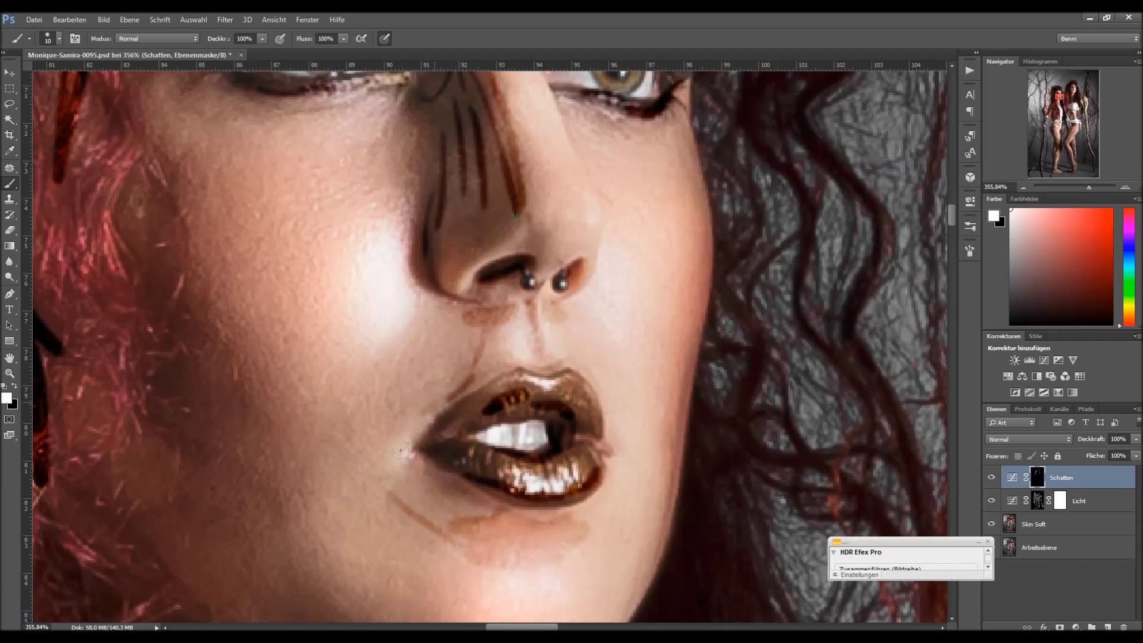
{"action": "left_click_drag", "start_coordinate": [326, 424], "coordinate": [322, 444]}
{"action": "mouse_move", "coordinate": [288, 370]}
{"action": "left_mouse_down"}
{"action": "mouse_move", "coordinate": [239, 245]}
{"action": "mouse_move", "coordinate": [262, 306]}
{"action": "mouse_move", "coordinate": [413, 282]}
{"action": "left_mouse_up"}
{"action": "left_click_drag", "start_coordinate": [442, 89], "coordinate": [422, 144]}
{"action": "mouse_move", "coordinate": [398, 241]}
{"action": "left_mouse_down"}
{"action": "mouse_move", "coordinate": [428, 370]}
{"action": "mouse_move", "coordinate": [473, 383]}
{"action": "mouse_move", "coordinate": [457, 447]}
{"action": "left_mouse_up"}
{"action": "mouse_move", "coordinate": [419, 433]}
{"action": "left_mouse_down"}
{"action": "mouse_move", "coordinate": [457, 464]}
{"action": "mouse_move", "coordinate": [525, 481]}
{"action": "left_mouse_up"}
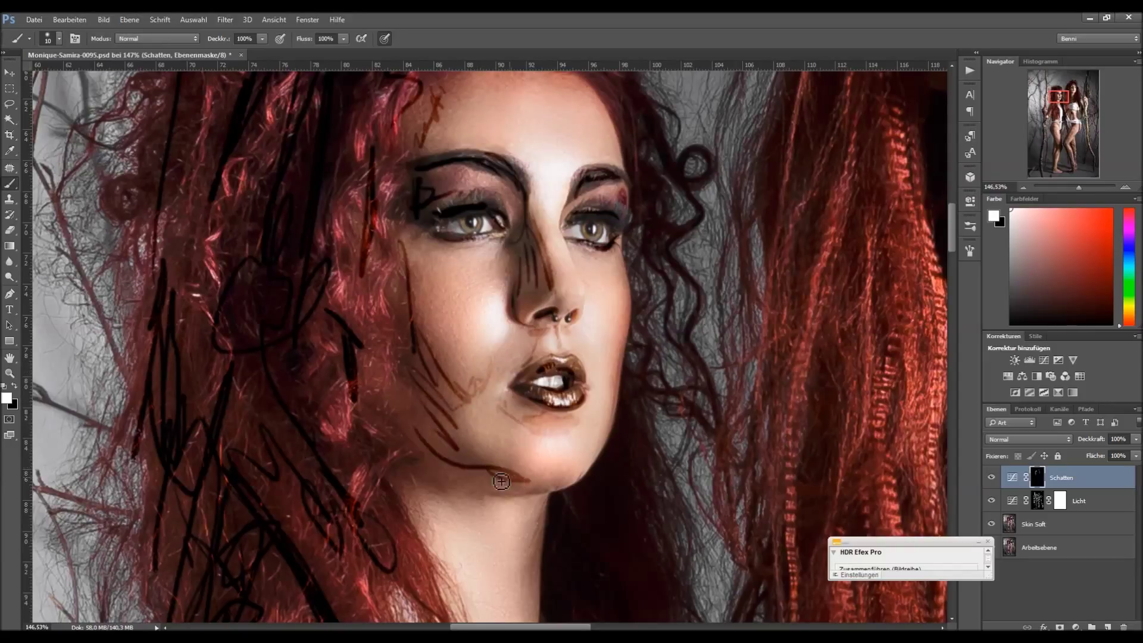
Paint shadows on the Schatten mask under the shorter woman's chin, down her neck and on her chest beside the necklace.
{"action": "mouse_move", "coordinate": [584, 471]}
{"action": "left_mouse_down"}
{"action": "mouse_move", "coordinate": [520, 484]}
{"action": "mouse_move", "coordinate": [437, 475]}
{"action": "mouse_move", "coordinate": [449, 487]}
{"action": "left_mouse_up"}
{"action": "mouse_move", "coordinate": [539, 517]}
{"action": "left_mouse_down"}
{"action": "mouse_move", "coordinate": [524, 594]}
{"action": "mouse_move", "coordinate": [527, 574]}
{"action": "left_mouse_up"}
{"action": "mouse_move", "coordinate": [428, 480]}
{"action": "left_mouse_down"}
{"action": "mouse_move", "coordinate": [419, 274]}
{"action": "mouse_move", "coordinate": [459, 385]}
{"action": "left_mouse_up"}
{"action": "mouse_move", "coordinate": [485, 425]}
{"action": "left_mouse_down"}
{"action": "mouse_move", "coordinate": [488, 361]}
{"action": "mouse_move", "coordinate": [475, 317]}
{"action": "left_mouse_up"}
{"action": "left_click_drag", "start_coordinate": [490, 466], "coordinate": [552, 538]}
{"action": "left_click_drag", "start_coordinate": [539, 451], "coordinate": [552, 526]}
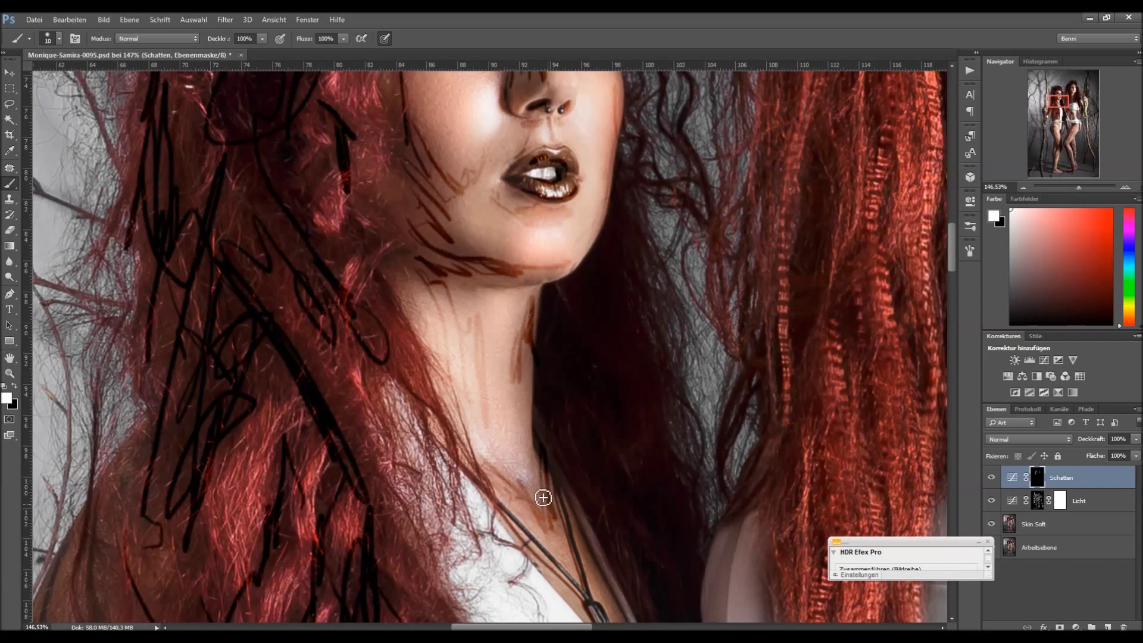
Paint shadow strokes on the Schatten mask over both women's bodies, hair and white clothing, and over the background.
{"action": "left_click_drag", "start_coordinate": [451, 493], "coordinate": [396, 169]}
{"action": "mouse_move", "coordinate": [517, 204]}
{"action": "left_mouse_down"}
{"action": "mouse_move", "coordinate": [607, 382]}
{"action": "mouse_move", "coordinate": [617, 538]}
{"action": "left_mouse_up"}
{"action": "left_click_drag", "start_coordinate": [493, 373], "coordinate": [513, 418]}
{"action": "mouse_move", "coordinate": [359, 242]}
{"action": "left_mouse_down"}
{"action": "mouse_move", "coordinate": [376, 390]}
{"action": "mouse_move", "coordinate": [353, 563]}
{"action": "mouse_move", "coordinate": [377, 568]}
{"action": "left_mouse_up"}
{"action": "left_click_drag", "start_coordinate": [411, 466], "coordinate": [422, 500]}
{"action": "left_click_drag", "start_coordinate": [309, 478], "coordinate": [482, 287]}
{"action": "left_click_drag", "start_coordinate": [479, 177], "coordinate": [474, 336]}
{"action": "left_click_drag", "start_coordinate": [481, 289], "coordinate": [471, 333]}
{"action": "left_click_drag", "start_coordinate": [497, 178], "coordinate": [492, 459]}
{"action": "left_click_drag", "start_coordinate": [406, 248], "coordinate": [397, 394]}
{"action": "left_click_drag", "start_coordinate": [398, 311], "coordinate": [386, 387]}
{"action": "left_click_drag", "start_coordinate": [373, 267], "coordinate": [372, 388]}
{"action": "mouse_move", "coordinate": [343, 329]}
{"action": "left_mouse_down"}
{"action": "mouse_move", "coordinate": [321, 292]}
{"action": "mouse_move", "coordinate": [255, 409]}
{"action": "mouse_move", "coordinate": [293, 399]}
{"action": "mouse_move", "coordinate": [335, 430]}
{"action": "mouse_move", "coordinate": [362, 425]}
{"action": "mouse_move", "coordinate": [388, 464]}
{"action": "mouse_move", "coordinate": [410, 353]}
{"action": "mouse_move", "coordinate": [493, 517]}
{"action": "mouse_move", "coordinate": [539, 495]}
{"action": "mouse_move", "coordinate": [581, 508]}
{"action": "mouse_move", "coordinate": [587, 570]}
{"action": "mouse_move", "coordinate": [591, 453]}
{"action": "mouse_move", "coordinate": [637, 542]}
{"action": "mouse_move", "coordinate": [626, 509]}
{"action": "mouse_move", "coordinate": [653, 385]}
{"action": "mouse_move", "coordinate": [645, 538]}
{"action": "left_mouse_up"}
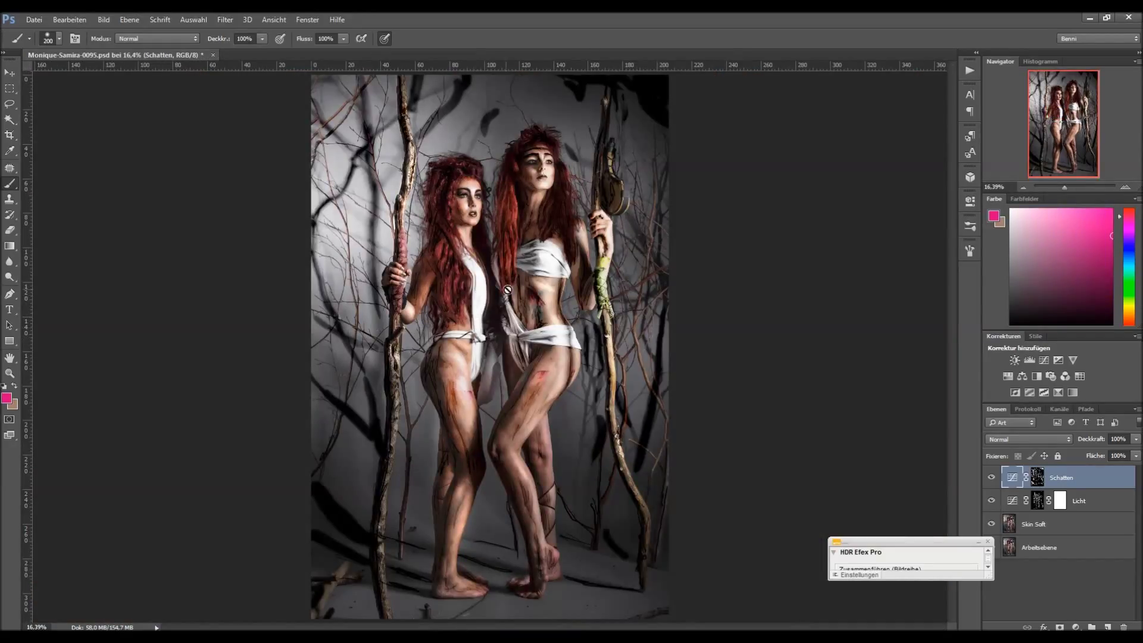
Darken the area between the two women's torsos by painting white on the Schatten mask with a 20 px brush.
{"action": "left_click_drag", "start_coordinate": [479, 284], "coordinate": [566, 455]}
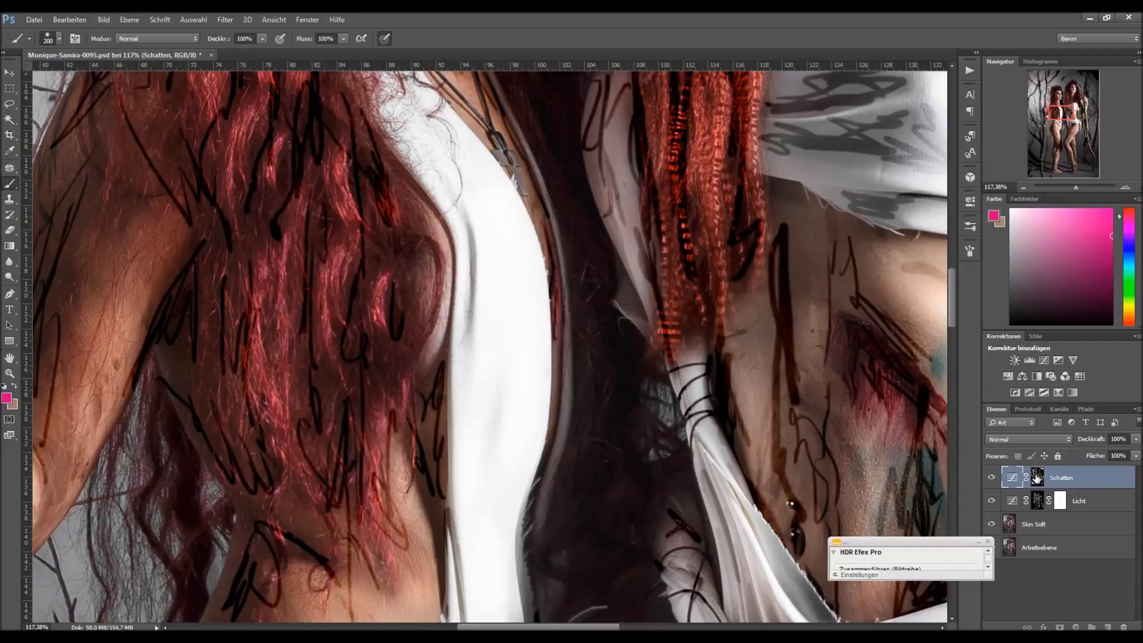
{"action": "left_click", "coordinate": [1037, 478]}
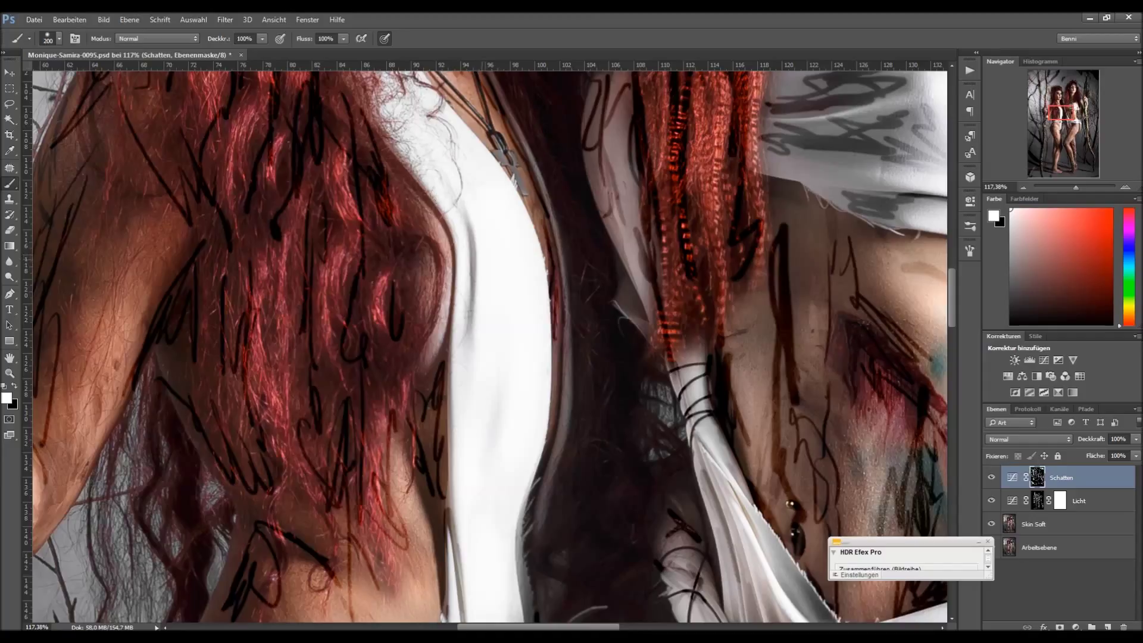
{"action": "key", "text": "bracketleft"}
{"action": "mouse_move", "coordinate": [544, 212]}
{"action": "left_mouse_down"}
{"action": "mouse_move", "coordinate": [553, 436]}
{"action": "mouse_move", "coordinate": [527, 551]}
{"action": "mouse_move", "coordinate": [552, 575]}
{"action": "left_mouse_up"}
{"action": "left_click_drag", "start_coordinate": [614, 391], "coordinate": [620, 495]}
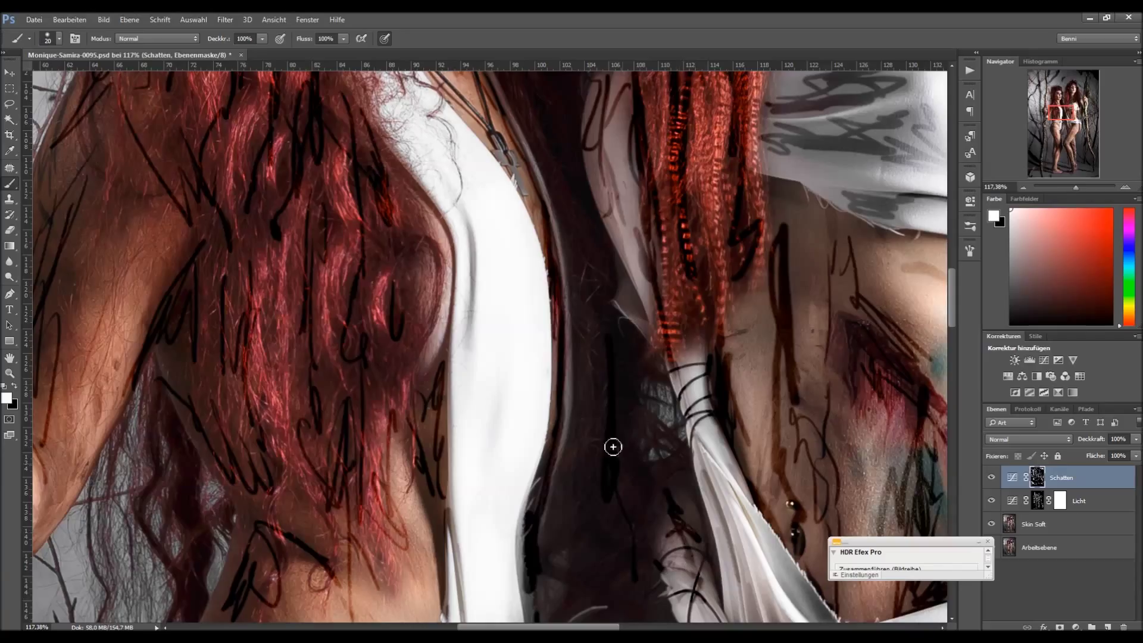
{"action": "mouse_move", "coordinate": [612, 311]}
{"action": "left_mouse_down"}
{"action": "mouse_move", "coordinate": [639, 318]}
{"action": "mouse_move", "coordinate": [604, 245]}
{"action": "left_mouse_up"}
Paint more shadows on the Schatten mask in the hair around the shorter woman's neck and along her jaw and cheek.
{"action": "left_click_drag", "start_coordinate": [541, 153], "coordinate": [573, 483]}
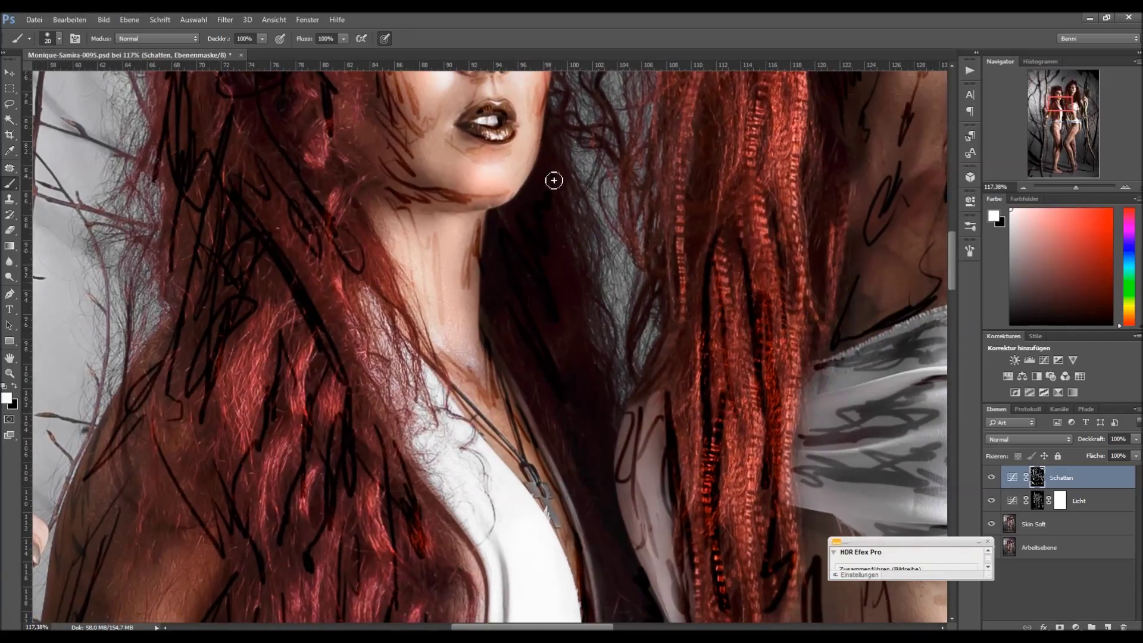
{"action": "mouse_move", "coordinate": [552, 357]}
{"action": "left_mouse_down"}
{"action": "mouse_move", "coordinate": [564, 279]}
{"action": "mouse_move", "coordinate": [578, 381]}
{"action": "left_mouse_up"}
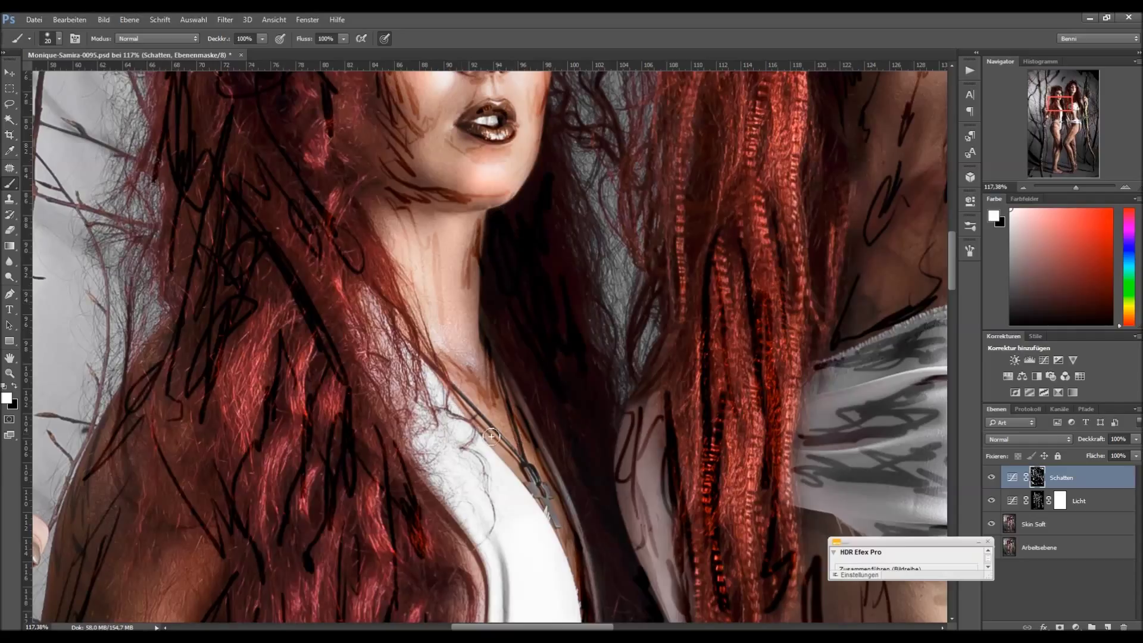
{"action": "mouse_move", "coordinate": [380, 349]}
{"action": "left_mouse_down"}
{"action": "mouse_move", "coordinate": [352, 263]}
{"action": "mouse_move", "coordinate": [319, 244]}
{"action": "mouse_move", "coordinate": [357, 365]}
{"action": "mouse_move", "coordinate": [383, 377]}
{"action": "left_mouse_up"}
{"action": "mouse_move", "coordinate": [488, 209]}
{"action": "left_mouse_down"}
{"action": "mouse_move", "coordinate": [384, 153]}
{"action": "mouse_move", "coordinate": [428, 188]}
{"action": "left_mouse_up"}
{"action": "left_click_drag", "start_coordinate": [390, 121], "coordinate": [409, 175]}
Paint shadow strokes on the Schatten mask between the strands of the taller woman's long red hair.
{"action": "left_click_drag", "start_coordinate": [611, 288], "coordinate": [599, 589]}
{"action": "left_click_drag", "start_coordinate": [646, 459], "coordinate": [672, 338]}
{"action": "left_click_drag", "start_coordinate": [676, 518], "coordinate": [693, 398]}
{"action": "left_click_drag", "start_coordinate": [695, 541], "coordinate": [689, 499]}
{"action": "left_click_drag", "start_coordinate": [751, 413], "coordinate": [745, 465]}
{"action": "left_click_drag", "start_coordinate": [731, 390], "coordinate": [736, 326]}
{"action": "left_click_drag", "start_coordinate": [718, 279], "coordinate": [709, 333]}
{"action": "mouse_move", "coordinate": [782, 307]}
{"action": "left_mouse_down"}
{"action": "mouse_move", "coordinate": [799, 460]}
{"action": "mouse_move", "coordinate": [818, 270]}
{"action": "mouse_move", "coordinate": [798, 166]}
{"action": "left_mouse_up"}
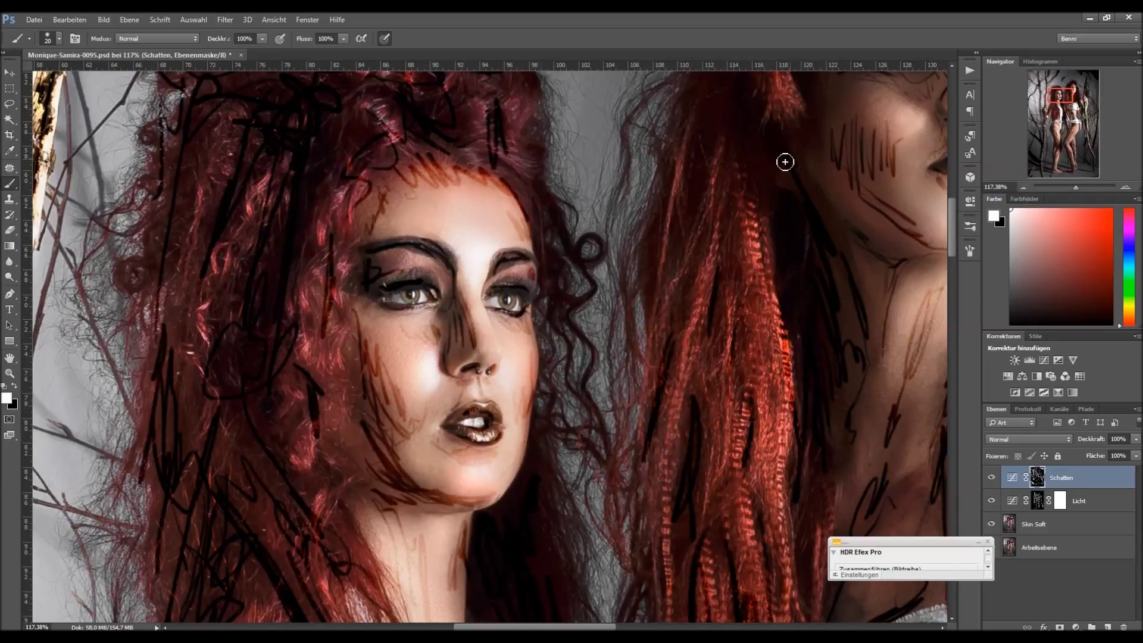
{"action": "left_click_drag", "start_coordinate": [708, 145], "coordinate": [670, 255]}
{"action": "left_click_drag", "start_coordinate": [666, 132], "coordinate": [642, 254]}
Paint shadows on the Schatten mask in the shorter woman's hair above the forehead and along her hairline.
{"action": "left_click_drag", "start_coordinate": [347, 165], "coordinate": [362, 108]}
{"action": "left_click_drag", "start_coordinate": [463, 168], "coordinate": [448, 145]}
{"action": "left_click_drag", "start_coordinate": [523, 190], "coordinate": [500, 174]}
{"action": "left_click_drag", "start_coordinate": [551, 256], "coordinate": [537, 219]}
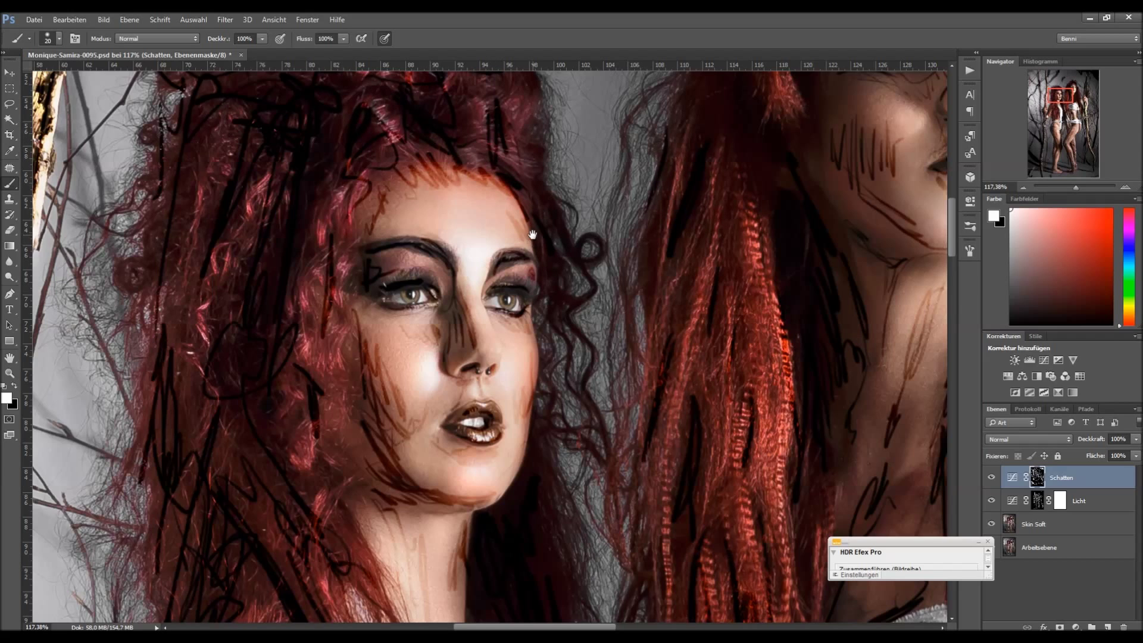
Feather the Schatten layer mask at 100% density so the painted shadow strokes blend softly into both faces.
{"action": "left_click_drag", "start_coordinate": [687, 336], "coordinate": [514, 480]}
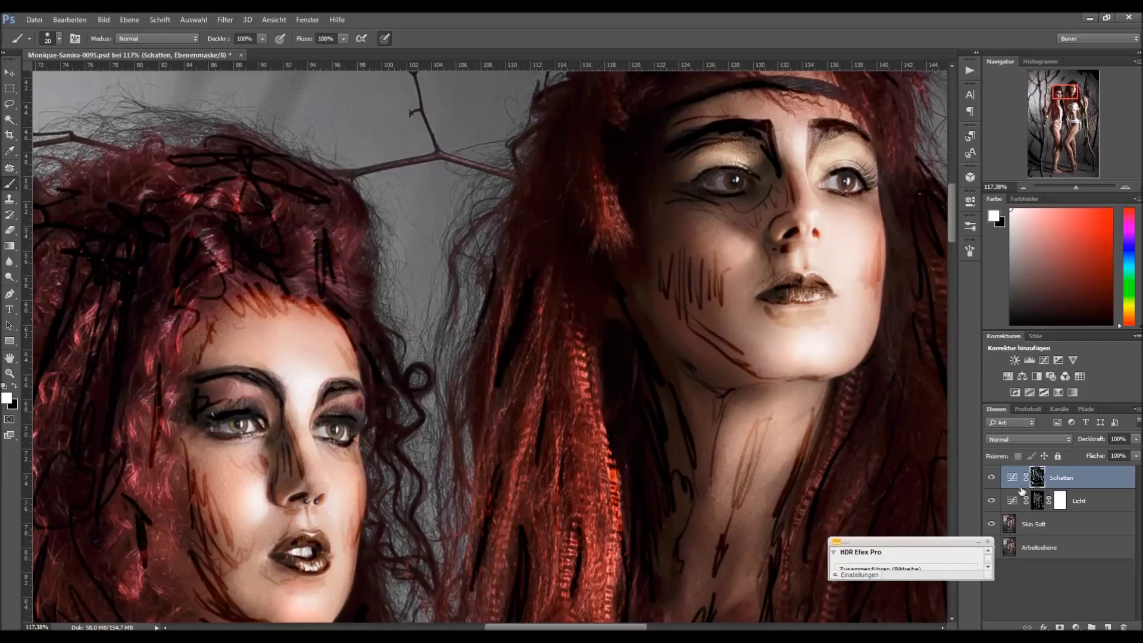
{"action": "double_click", "coordinate": [1036, 478]}
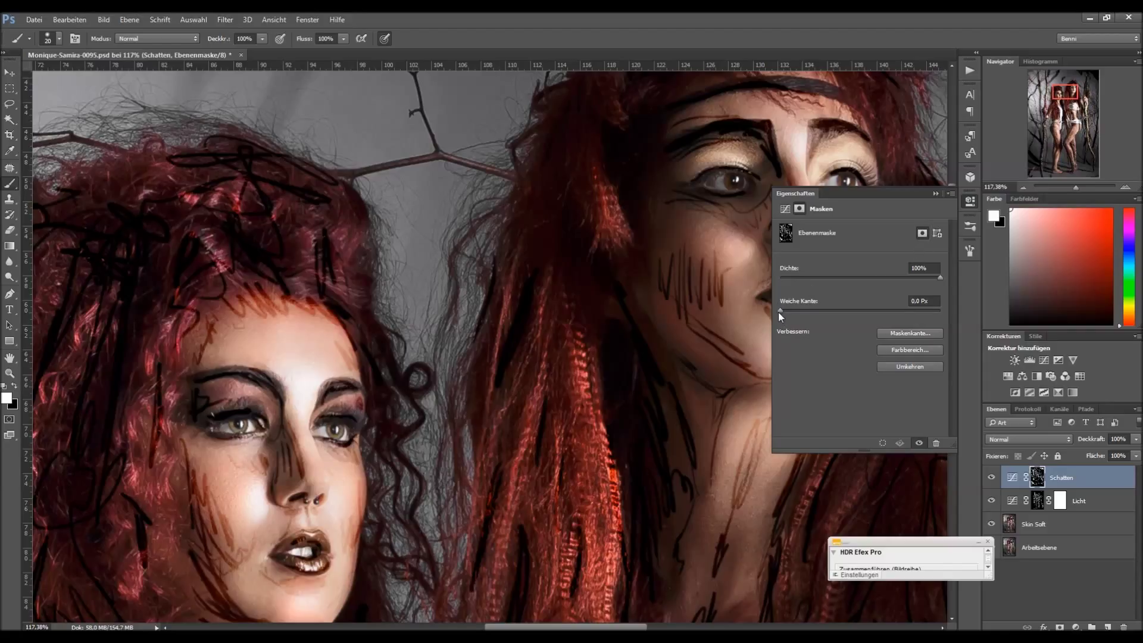
{"action": "left_click_drag", "start_coordinate": [780, 312], "coordinate": [813, 314]}
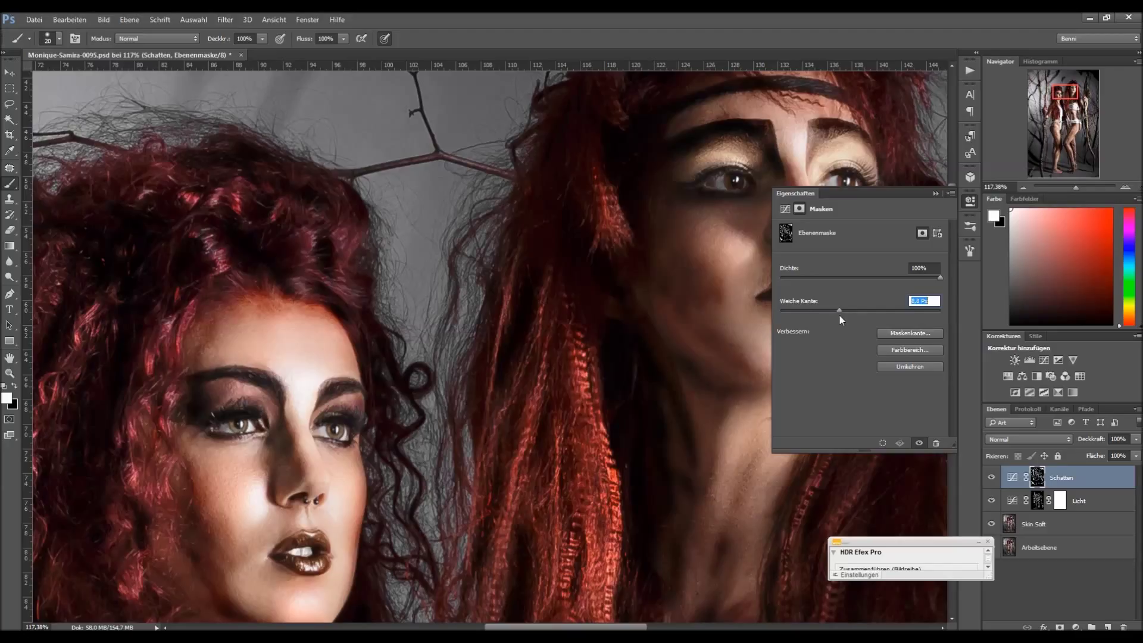
{"action": "left_click_drag", "start_coordinate": [840, 316], "coordinate": [849, 318]}
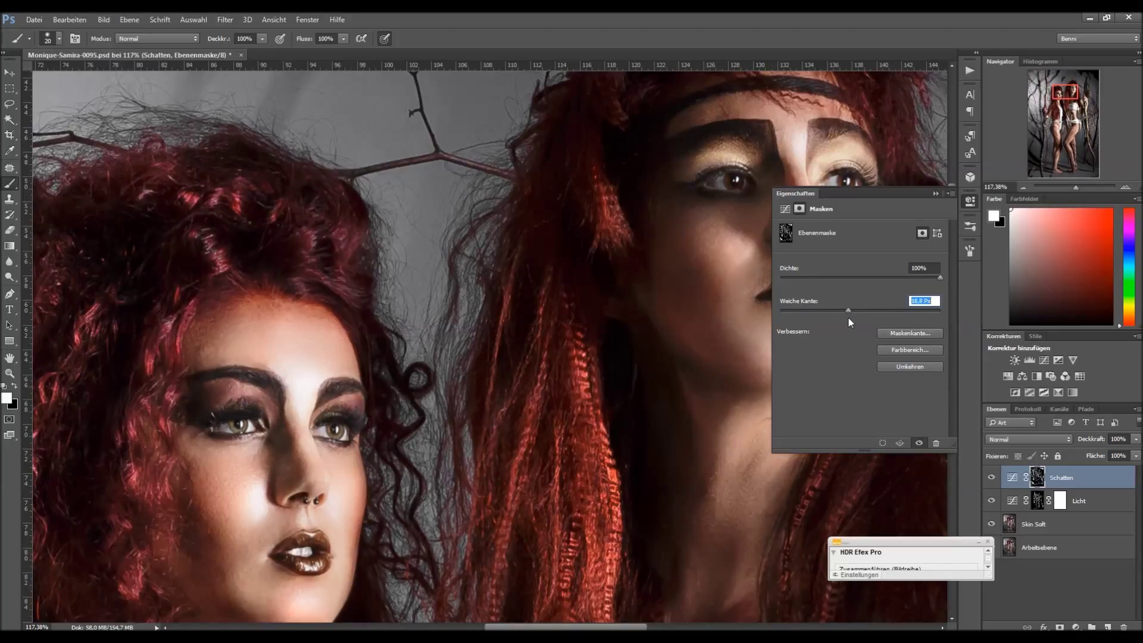
{"action": "key", "text": "Return"}
{"action": "left_click_drag", "start_coordinate": [847, 313], "coordinate": [850, 314]}
{"action": "key", "text": "Return"}
{"action": "left_click", "coordinate": [934, 194]}
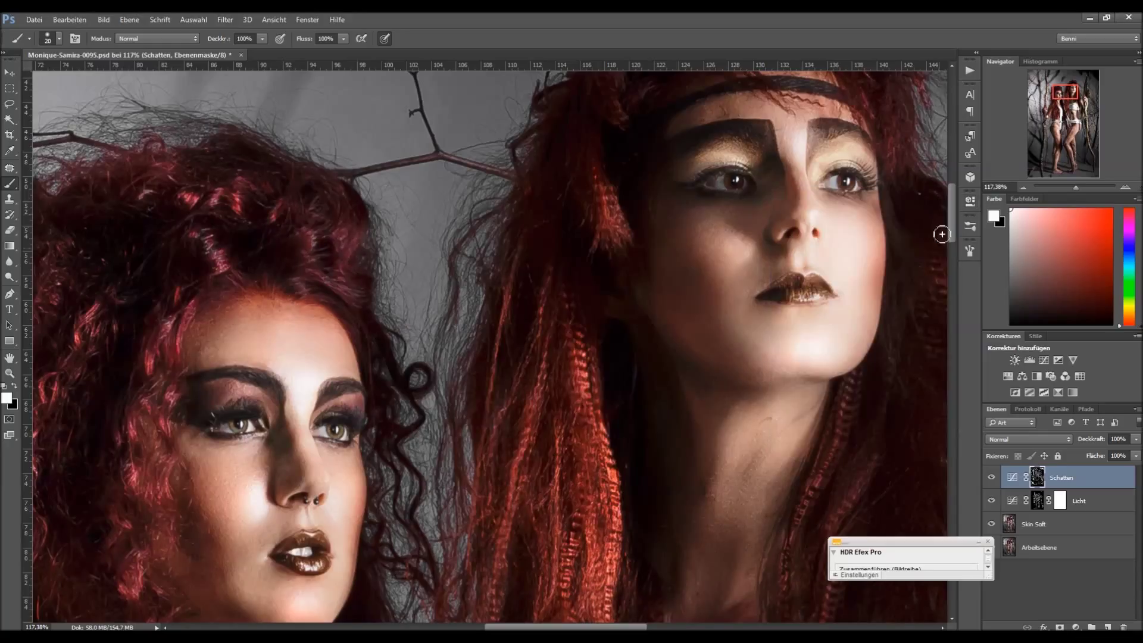
Compare the image with and without the Schatten layer, both on the faces and on the whole picture.
{"action": "left_click", "coordinate": [991, 479]}
{"action": "left_click", "coordinate": [991, 479]}
{"action": "left_click", "coordinate": [992, 479]}
{"action": "left_click", "coordinate": [995, 479]}
{"action": "key", "text": "ctrl+0"}
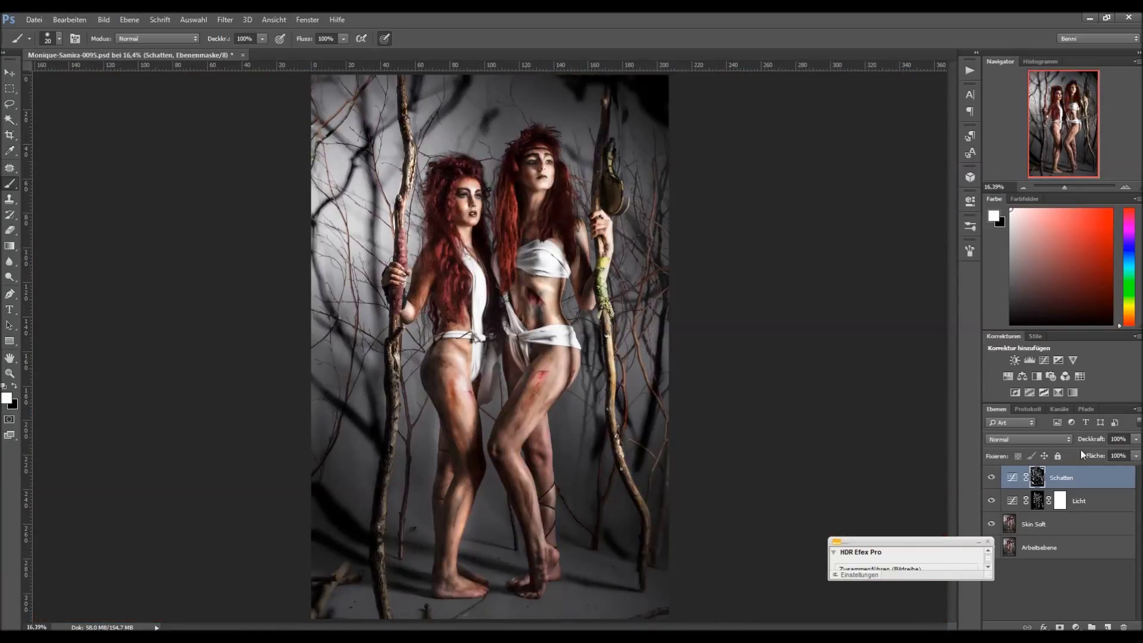
{"action": "left_click", "coordinate": [991, 479]}
{"action": "left_click", "coordinate": [993, 481]}
{"action": "left_click", "coordinate": [992, 483]}
{"action": "left_click", "coordinate": [995, 485]}
Paint black with a 600-size brush on the Schatten mask to remove shadows from the left and lower right background.
{"action": "left_click", "coordinate": [19, 389]}
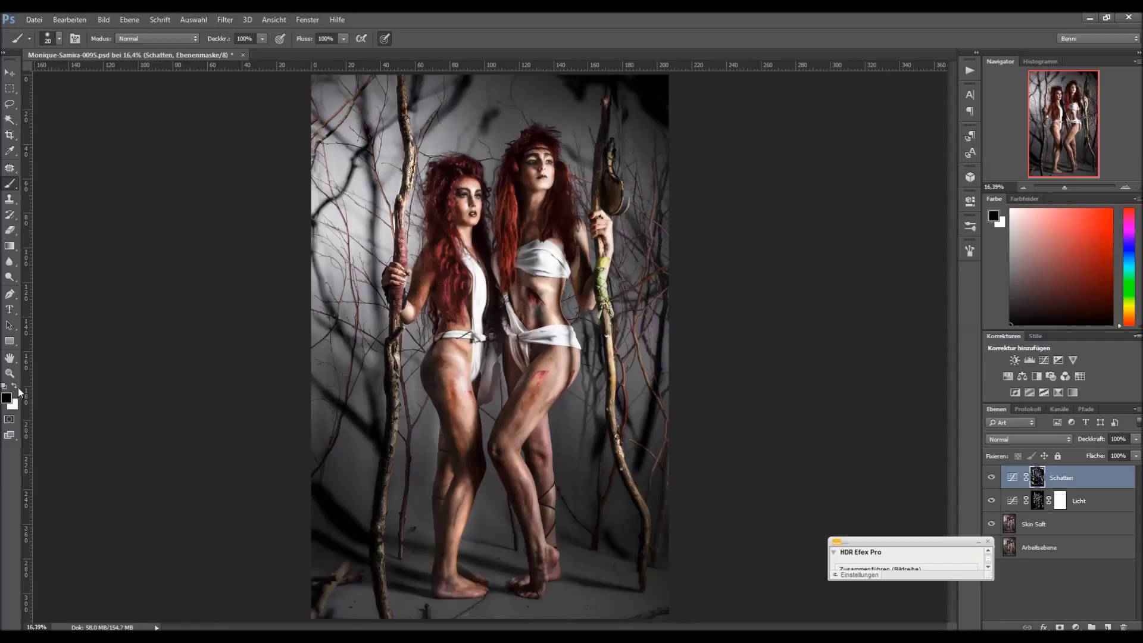
{"action": "right_click", "coordinate": [323, 447], "text": "alt"}
{"action": "mouse_move", "coordinate": [301, 367]}
{"action": "left_mouse_down"}
{"action": "mouse_move", "coordinate": [362, 429]}
{"action": "mouse_move", "coordinate": [304, 266]}
{"action": "left_mouse_up"}
{"action": "mouse_move", "coordinate": [322, 498]}
{"action": "left_mouse_down"}
{"action": "mouse_move", "coordinate": [330, 511]}
{"action": "mouse_move", "coordinate": [301, 500]}
{"action": "left_mouse_up"}
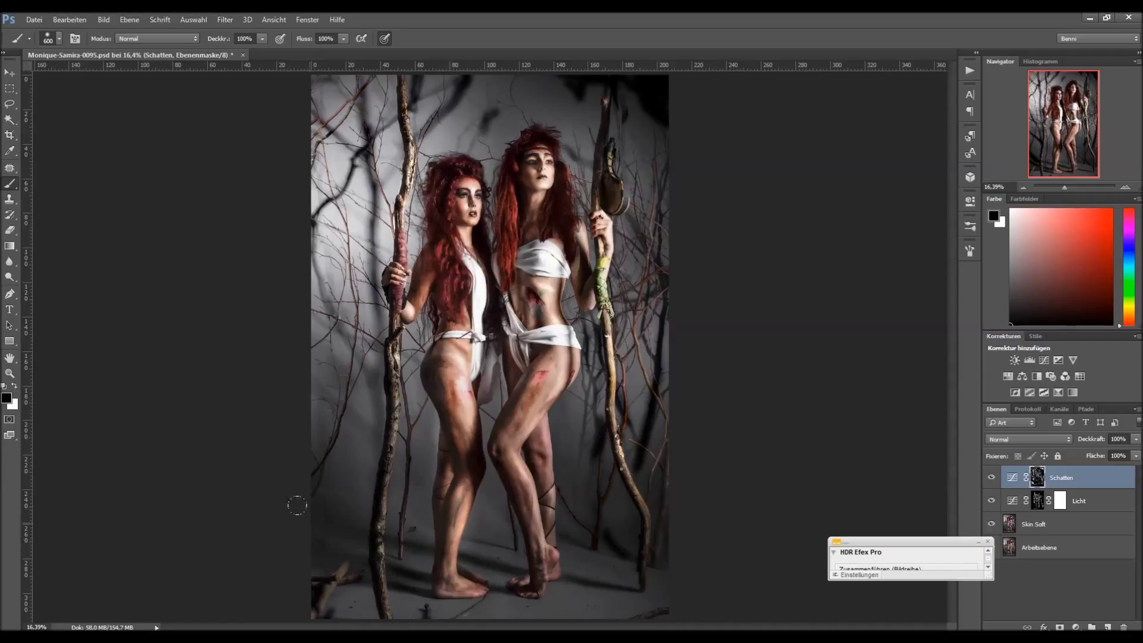
{"action": "left_click_drag", "start_coordinate": [598, 529], "coordinate": [592, 559]}
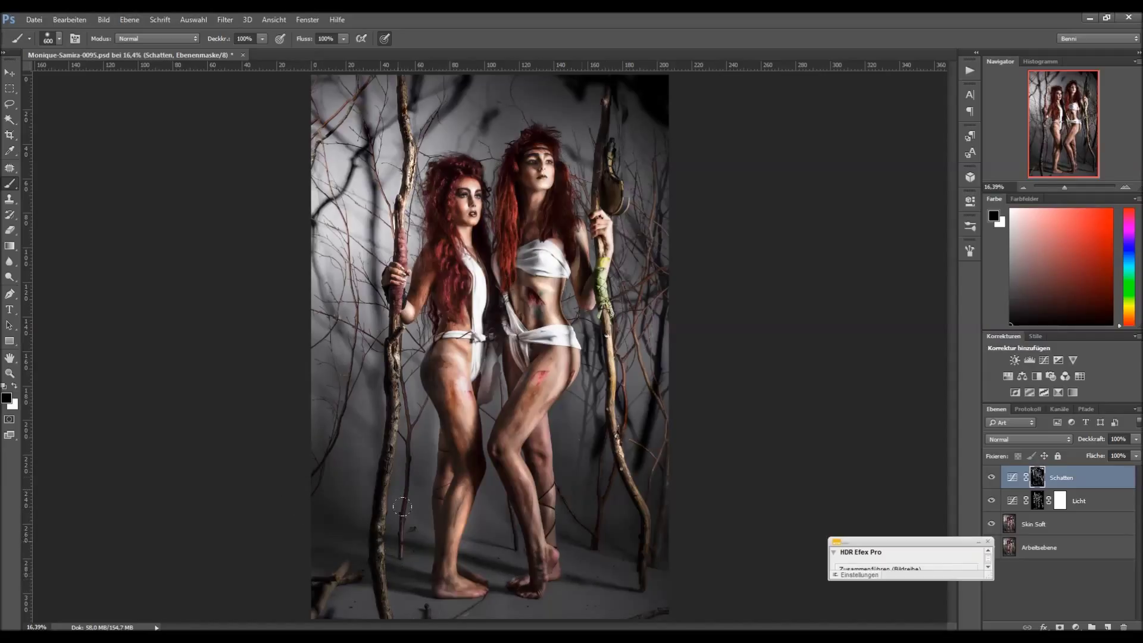
{"action": "left_click_drag", "start_coordinate": [579, 400], "coordinate": [570, 470]}
Paint out the remaining dark patches on the Schatten mask across the upper background and along the right edge.
{"action": "mouse_move", "coordinate": [599, 69]}
{"action": "left_mouse_down"}
{"action": "mouse_move", "coordinate": [572, 89]}
{"action": "mouse_move", "coordinate": [560, 33]}
{"action": "left_mouse_up"}
{"action": "mouse_move", "coordinate": [568, 89]}
{"action": "left_mouse_down"}
{"action": "mouse_move", "coordinate": [550, 63]}
{"action": "mouse_move", "coordinate": [615, 65]}
{"action": "mouse_move", "coordinate": [624, 112]}
{"action": "left_mouse_up"}
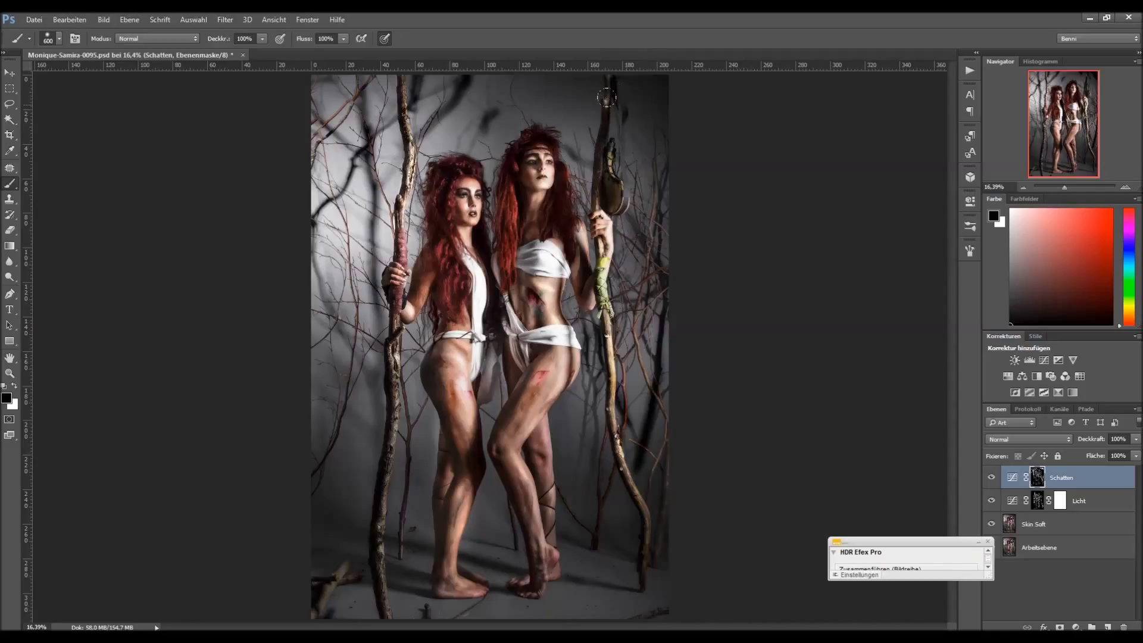
{"action": "mouse_move", "coordinate": [456, 118]}
{"action": "left_mouse_down"}
{"action": "mouse_move", "coordinate": [493, 114]}
{"action": "mouse_move", "coordinate": [452, 75]}
{"action": "mouse_move", "coordinate": [436, 119]}
{"action": "mouse_move", "coordinate": [397, 79]}
{"action": "left_mouse_up"}
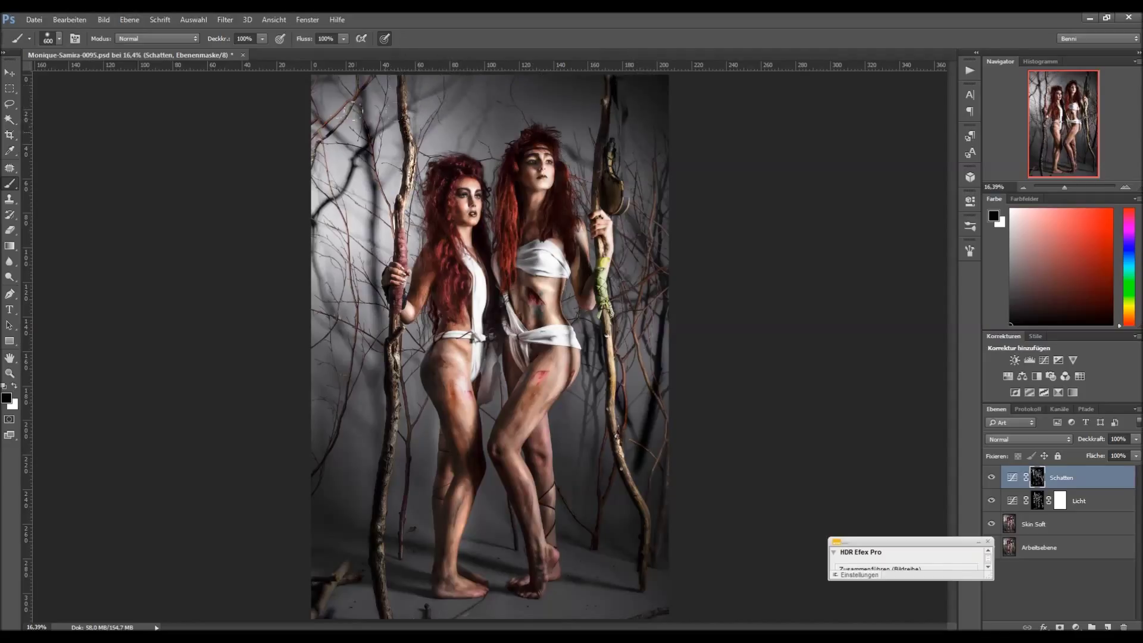
{"action": "left_click_drag", "start_coordinate": [302, 96], "coordinate": [259, 89]}
{"action": "mouse_move", "coordinate": [623, 453]}
{"action": "left_mouse_down"}
{"action": "mouse_move", "coordinate": [640, 438]}
{"action": "mouse_move", "coordinate": [642, 323]}
{"action": "left_mouse_up"}
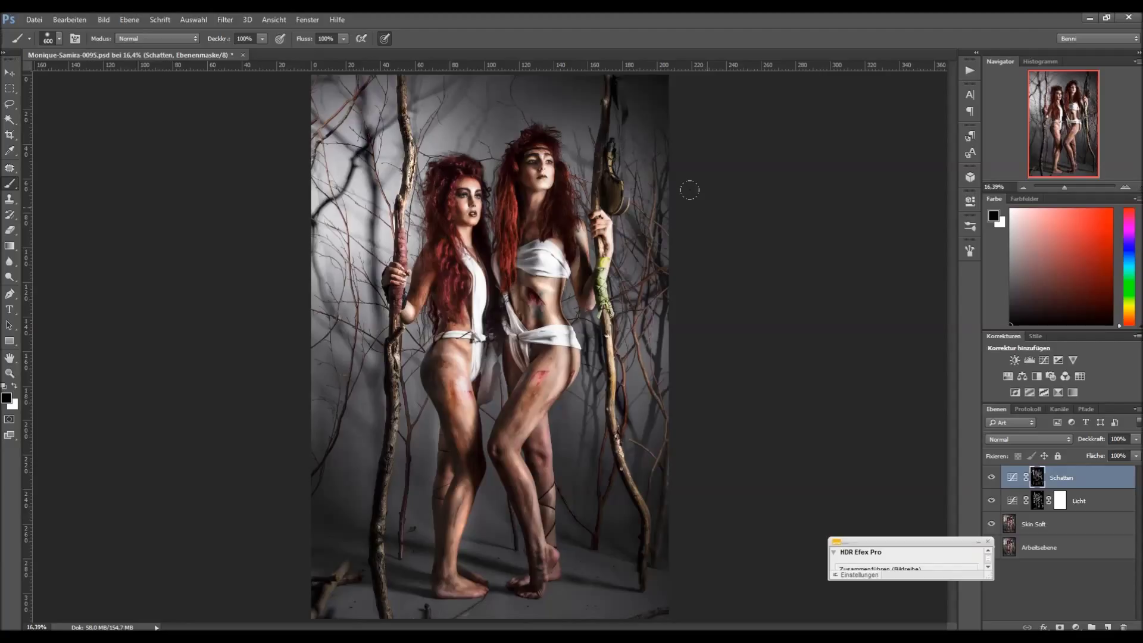
Compare the image with and without the Schatten layer and delete the empty white mask from the Licht layer.
{"action": "left_click", "coordinate": [992, 478]}
{"action": "left_click", "coordinate": [991, 479]}
{"action": "left_click", "coordinate": [992, 479]}
{"action": "left_click", "coordinate": [992, 482]}
{"action": "left_click", "coordinate": [992, 485]}
{"action": "left_click", "coordinate": [994, 488]}
{"action": "left_click_drag", "start_coordinate": [1066, 483], "coordinate": [1123, 624]}
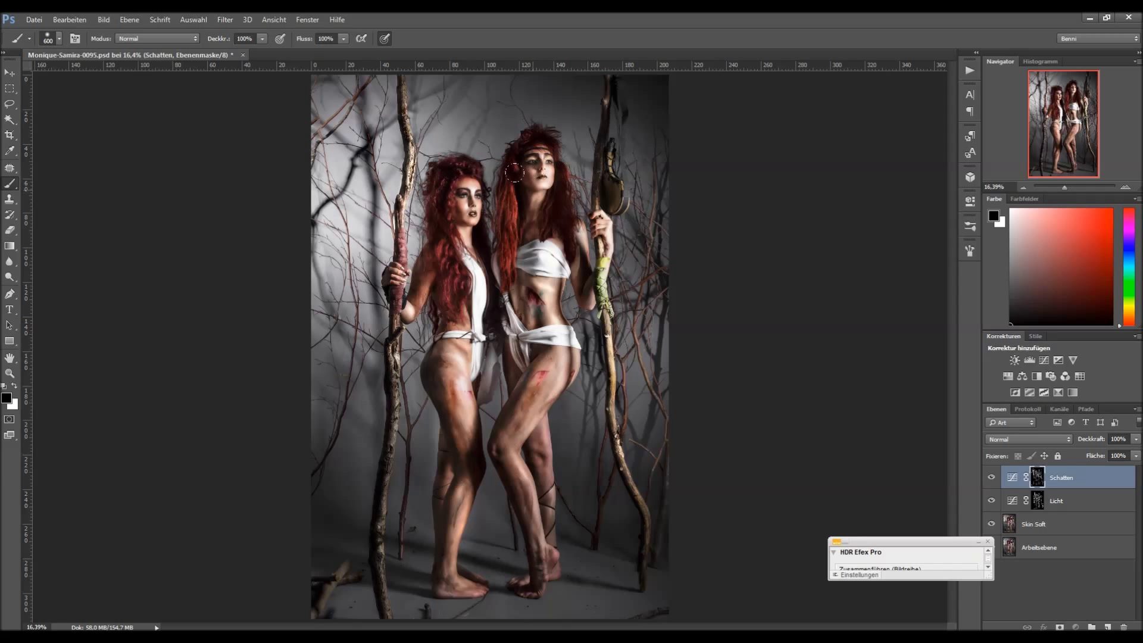
Lower the Schatten layer's opacity to 42% and compare both faces with and without it.
{"action": "key", "text": "ctrl+space"}
{"action": "mouse_move", "coordinate": [516, 181]}
{"action": "left_mouse_down"}
{"action": "mouse_move", "coordinate": [536, 196]}
{"action": "mouse_move", "coordinate": [598, 425]}
{"action": "left_mouse_up"}
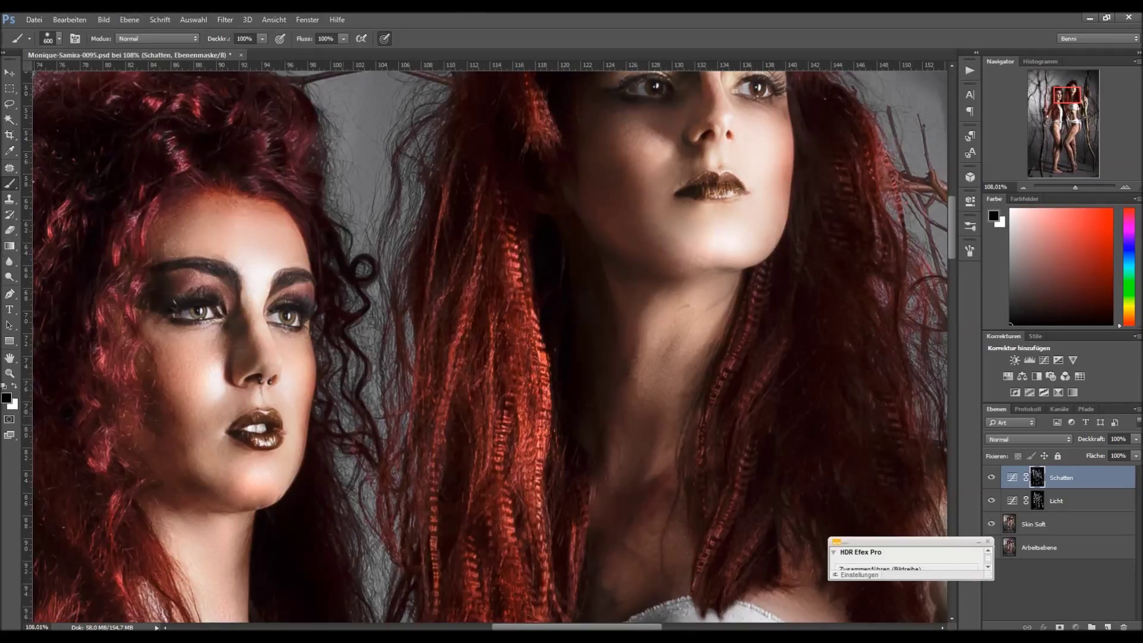
{"action": "left_click_drag", "start_coordinate": [1135, 439], "coordinate": [1099, 457]}
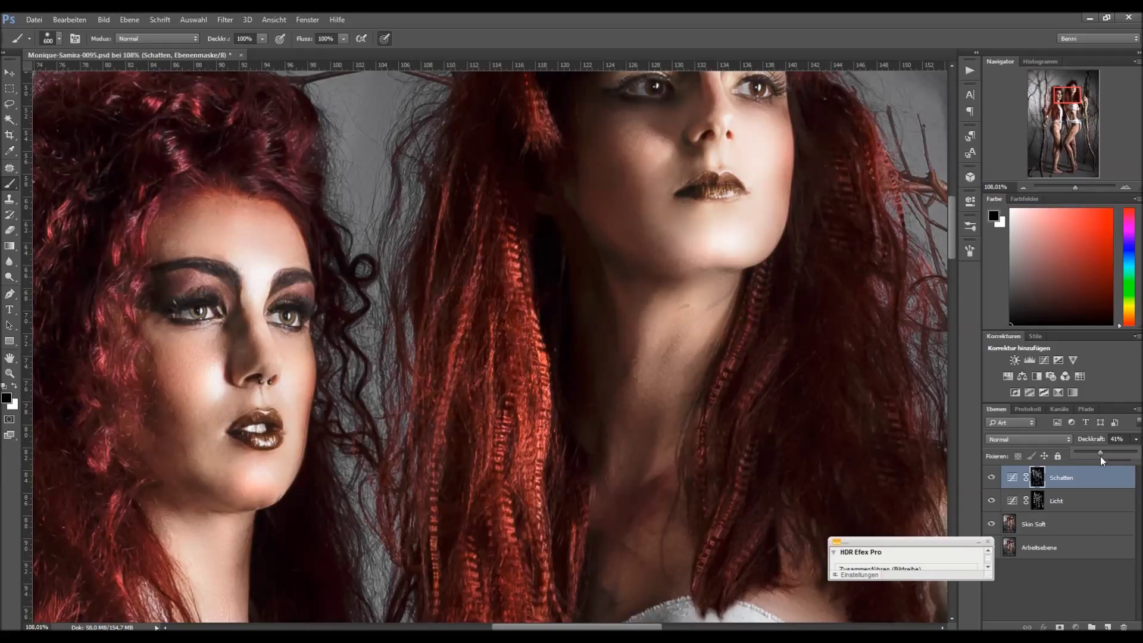
{"action": "left_click", "coordinate": [991, 477]}
{"action": "left_click", "coordinate": [992, 476]}
{"action": "left_click", "coordinate": [991, 476]}
{"action": "left_click", "coordinate": [991, 477]}
{"action": "key", "text": "ctrl+0"}
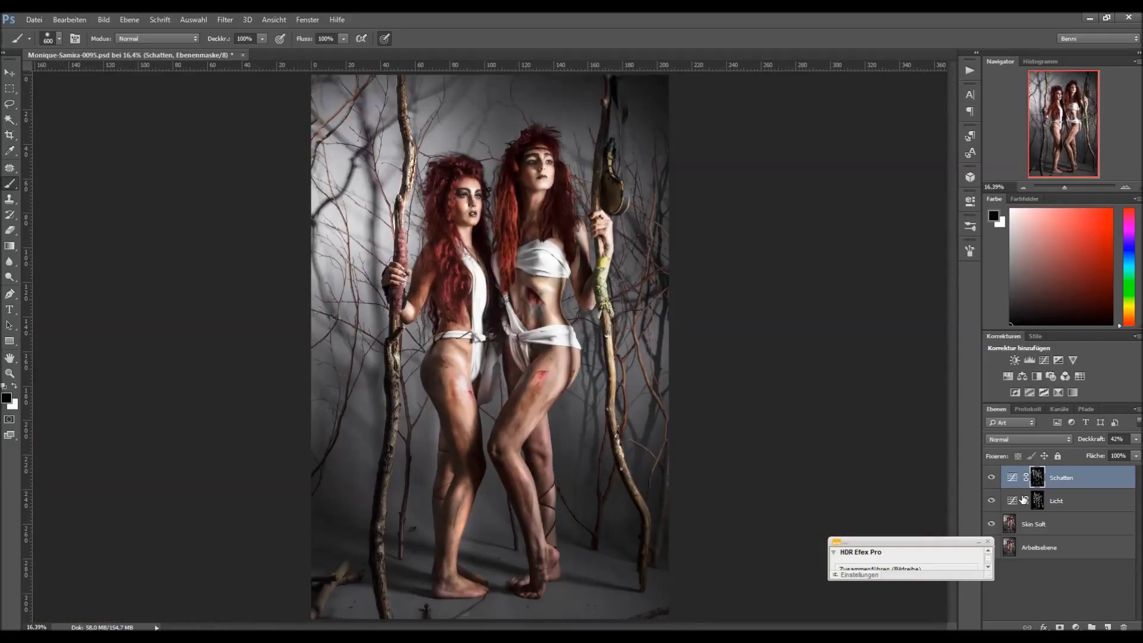
Group the Schatten and Licht layers, name the group D&B and give it a red colour label.
{"action": "left_click", "coordinate": [1071, 503], "text": "shift"}
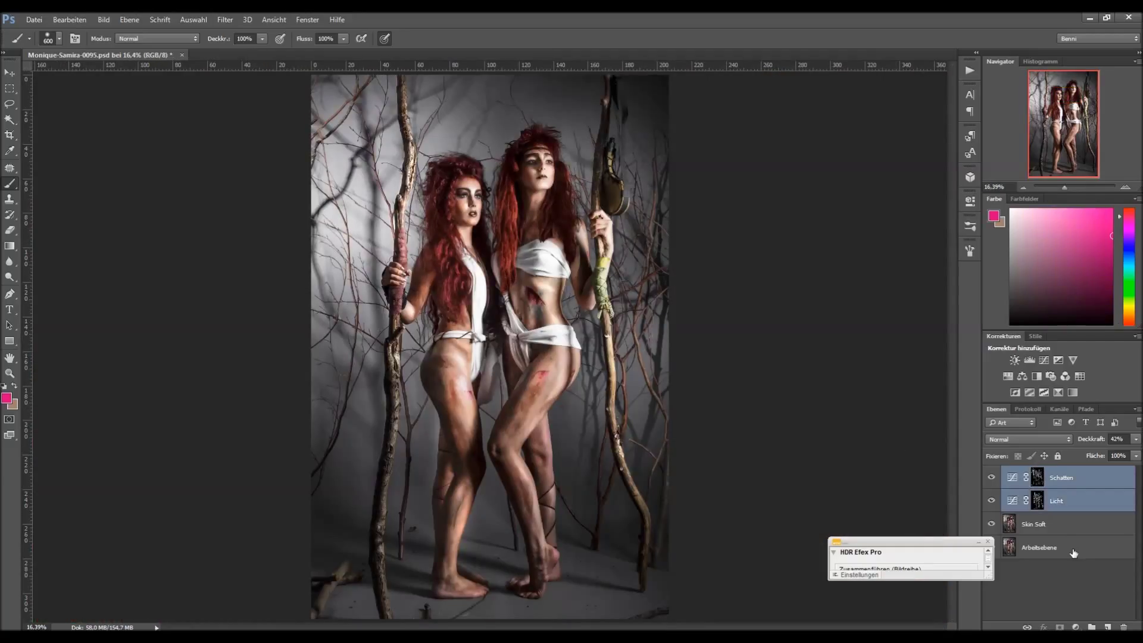
{"action": "key", "text": "ctrl+g"}
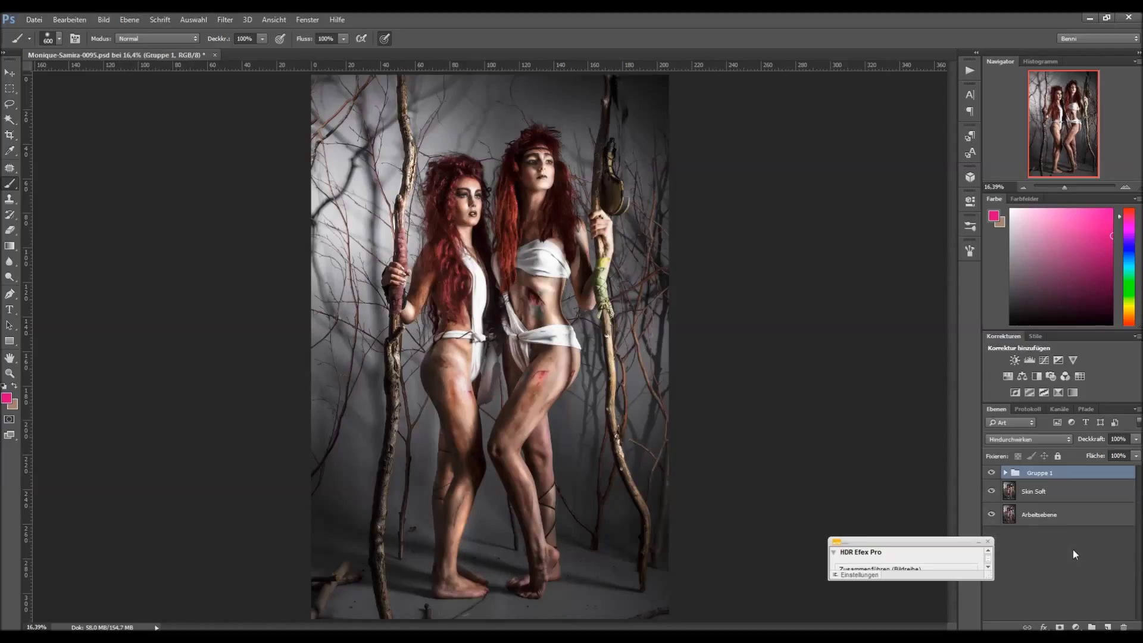
{"action": "double_click", "coordinate": [1040, 473]}
{"action": "type", "text": "D&B"}
{"action": "key", "text": "Return"}
{"action": "right_click", "coordinate": [1038, 470]}
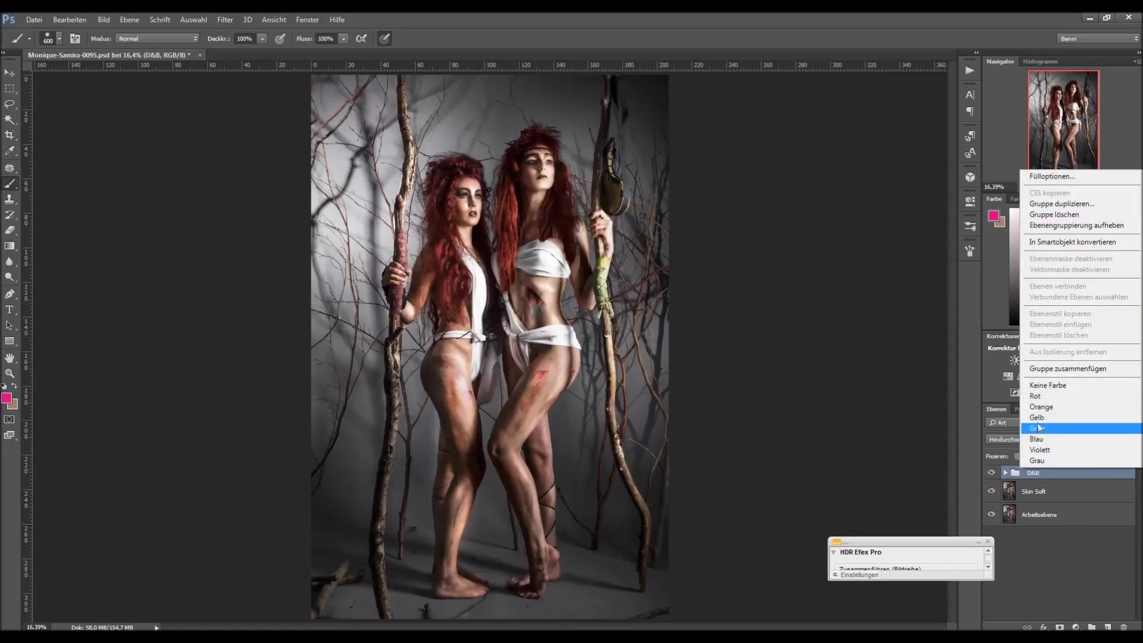
{"action": "left_click", "coordinate": [1036, 396]}
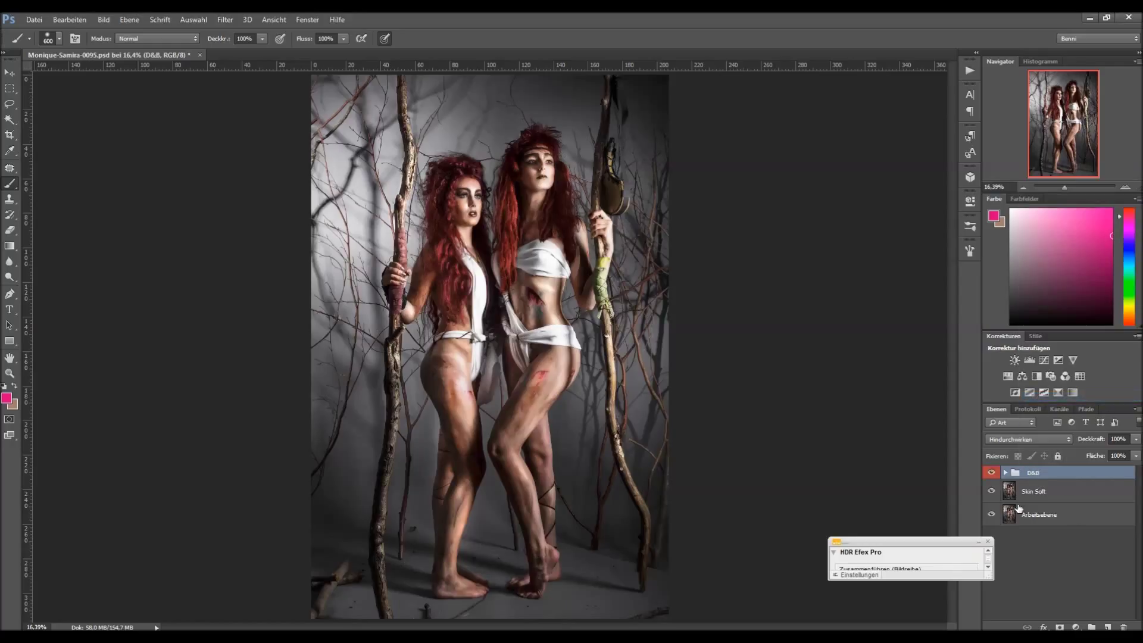
Compare the whole picture with and without the D&B group and look at the layers it contains.
{"action": "left_click", "coordinate": [990, 473]}
{"action": "left_click", "coordinate": [990, 473]}
{"action": "left_click", "coordinate": [990, 473]}
{"action": "left_click", "coordinate": [990, 473]}
{"action": "left_click", "coordinate": [990, 472]}
{"action": "left_click", "coordinate": [990, 473]}
{"action": "left_click", "coordinate": [990, 473]}
{"action": "left_click", "coordinate": [990, 473]}
{"action": "left_click", "coordinate": [990, 473]}
{"action": "left_click", "coordinate": [990, 473]}
{"action": "left_click", "coordinate": [1005, 473]}
{"action": "left_click", "coordinate": [991, 473]}
{"action": "left_click", "coordinate": [991, 473]}
{"action": "left_click", "coordinate": [991, 474]}
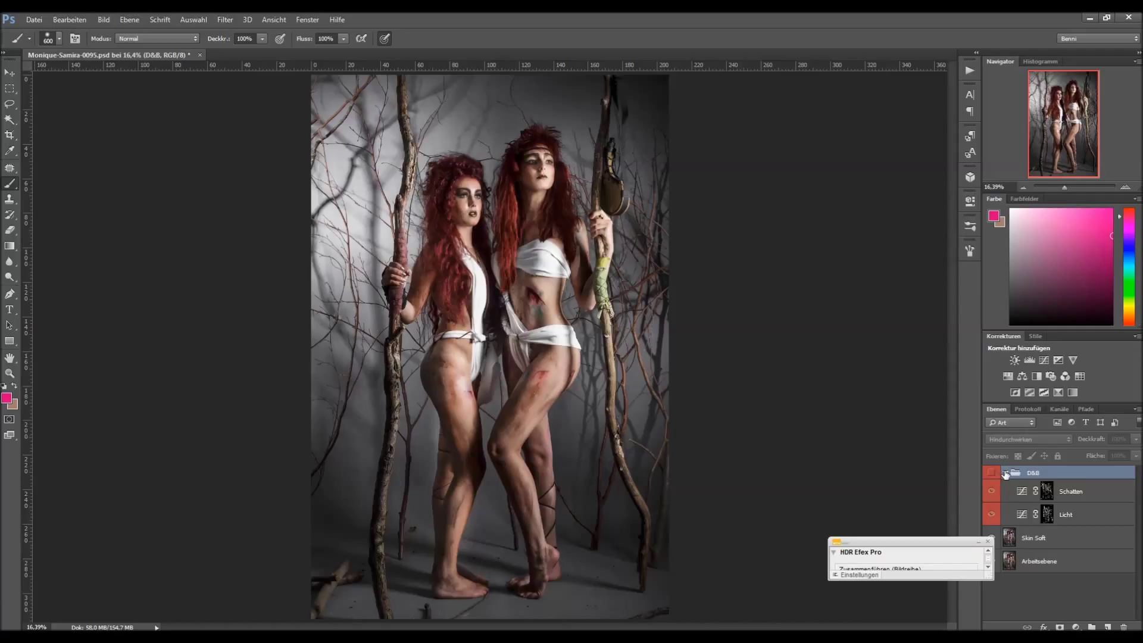
{"action": "left_click", "coordinate": [1006, 473]}
{"action": "left_click", "coordinate": [991, 473]}
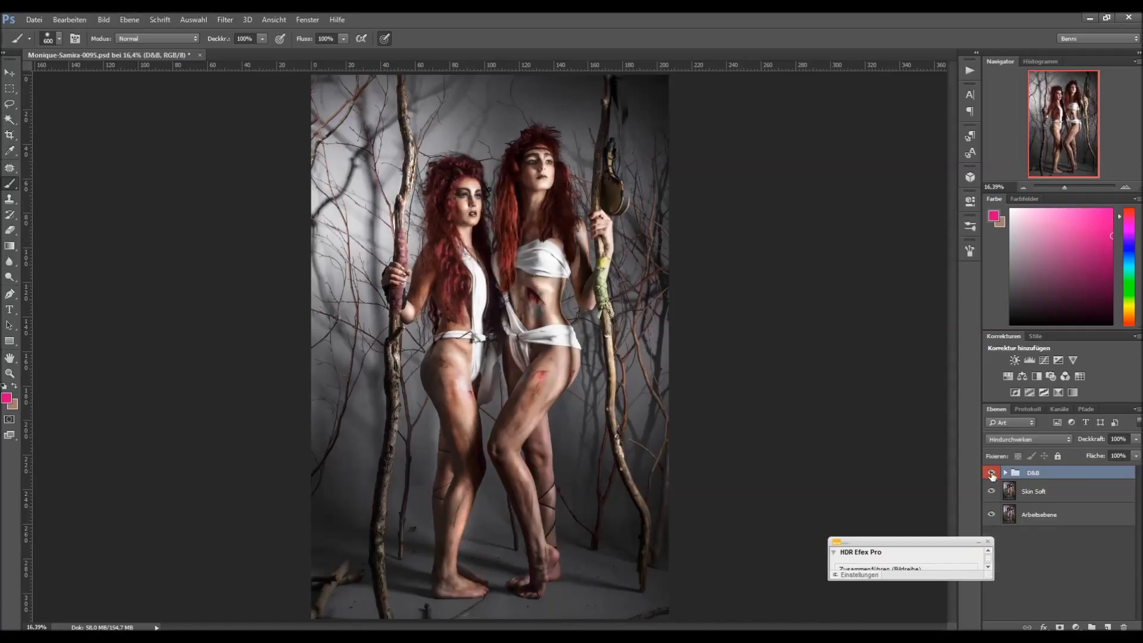
Reduce the D&B group's opacity to 74% and compare the picture with and without the group.
{"action": "left_click", "coordinate": [1135, 438]}
{"action": "left_click_drag", "start_coordinate": [1133, 454], "coordinate": [1124, 458]}
{"action": "left_click", "coordinate": [991, 473]}
{"action": "left_click", "coordinate": [991, 473]}
{"action": "left_click", "coordinate": [990, 473]}
{"action": "left_click", "coordinate": [990, 473]}
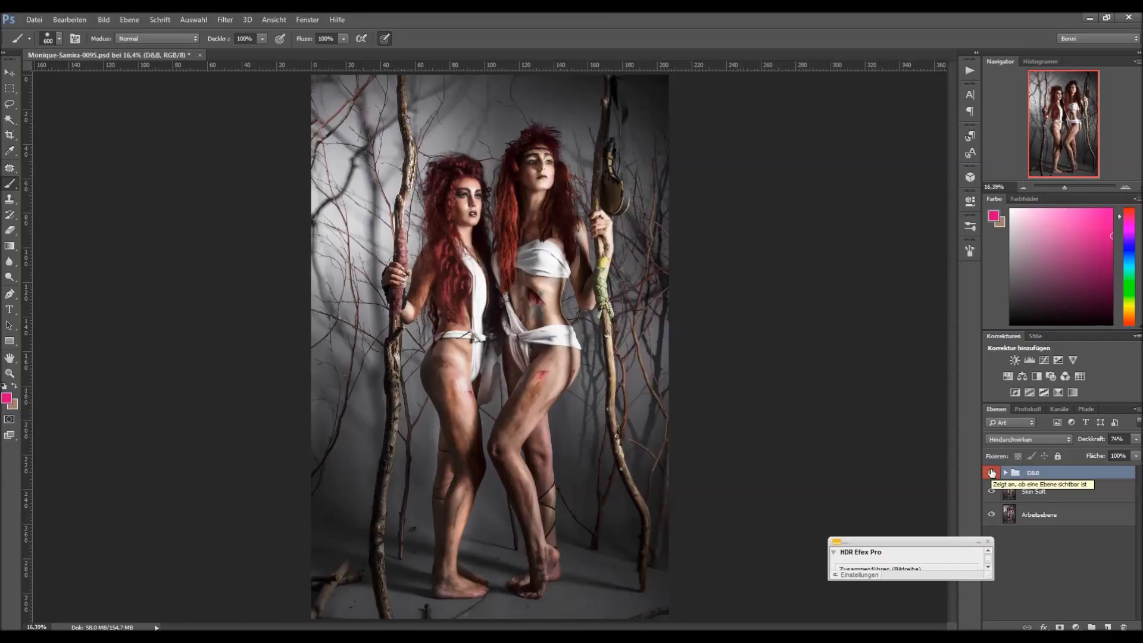
Expand the D&B group and select the Schatten layer inside it.
{"action": "left_click", "coordinate": [1005, 473]}
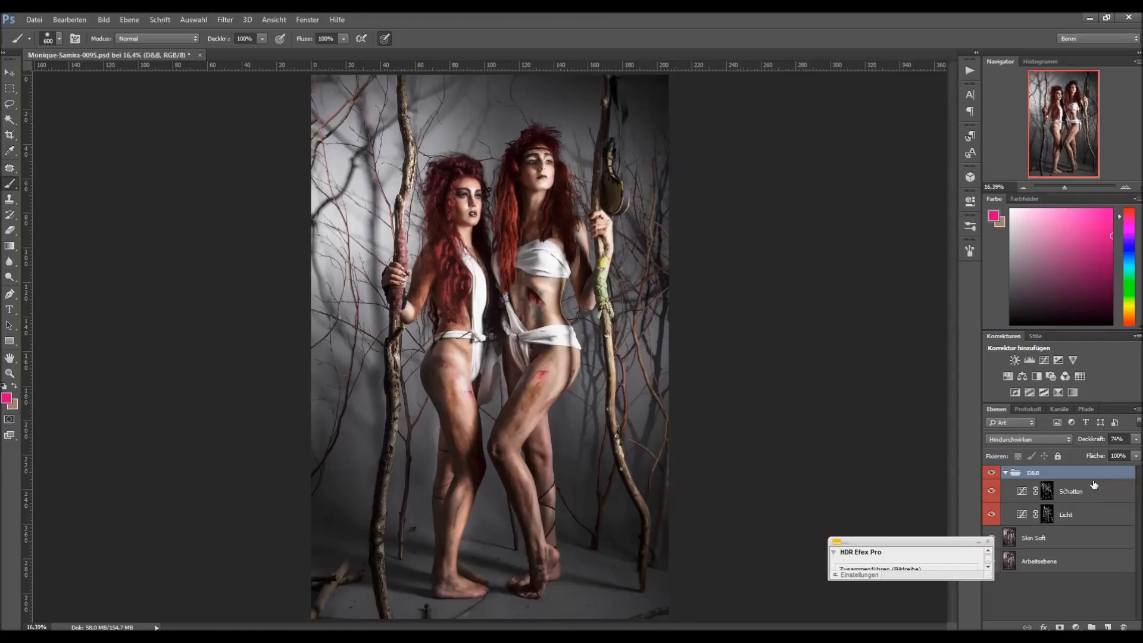
{"action": "left_click", "coordinate": [1023, 497]}
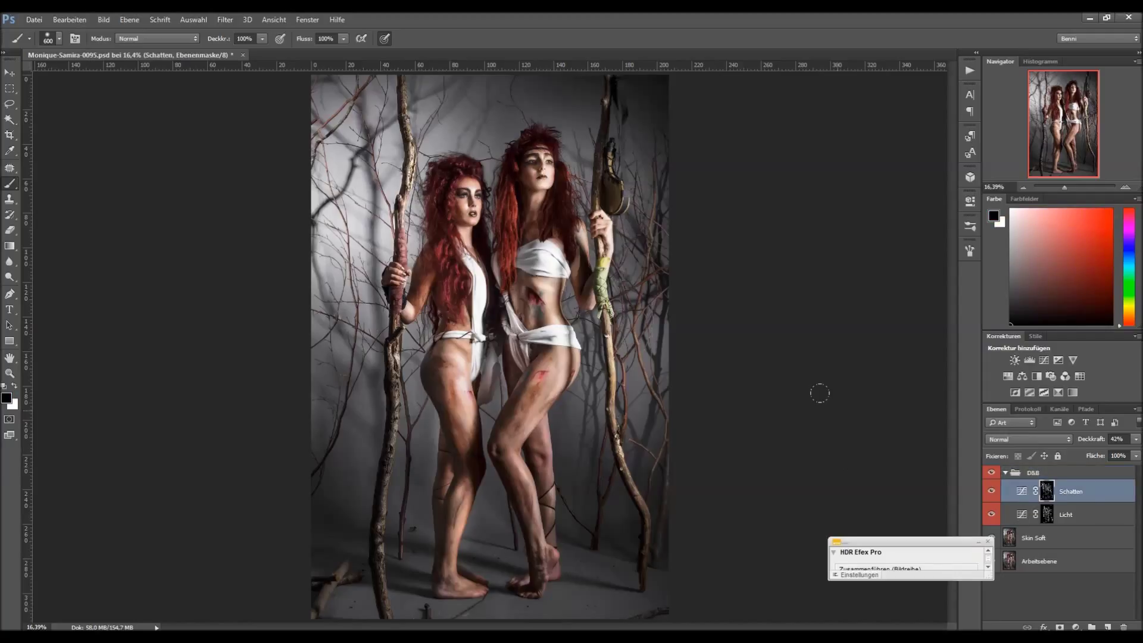